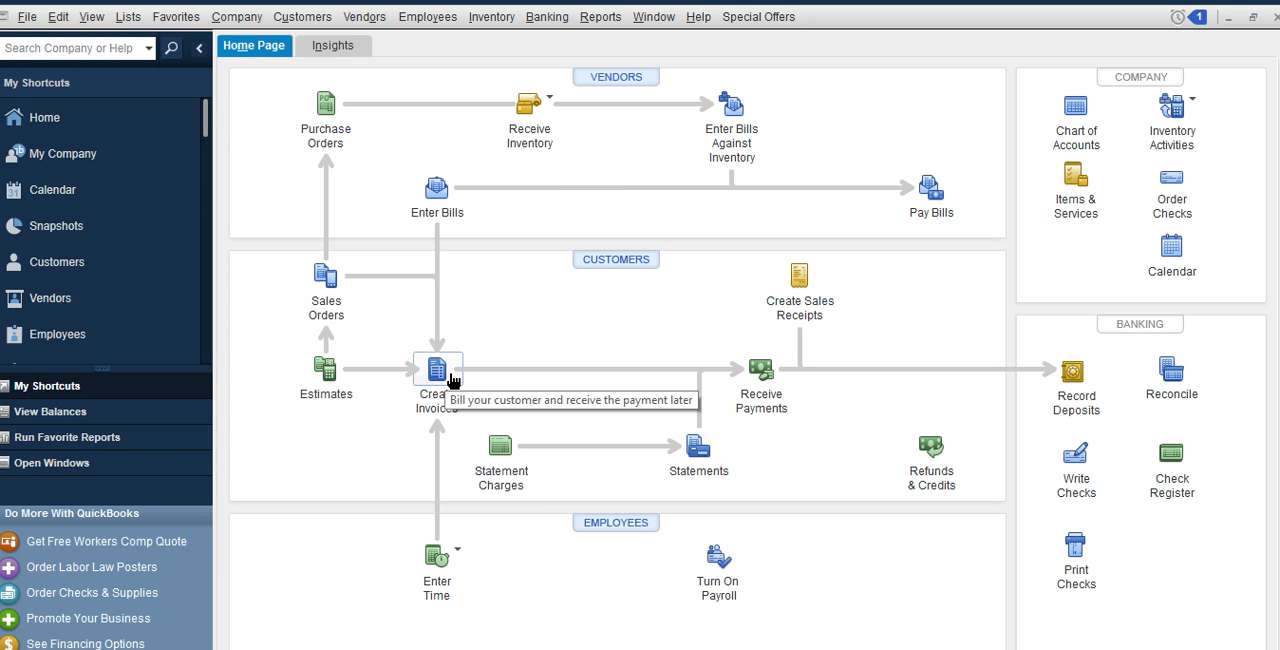
Start a new invoice for the customer XYZ Limited
{"action": "left_click", "coordinate": [452, 380]}
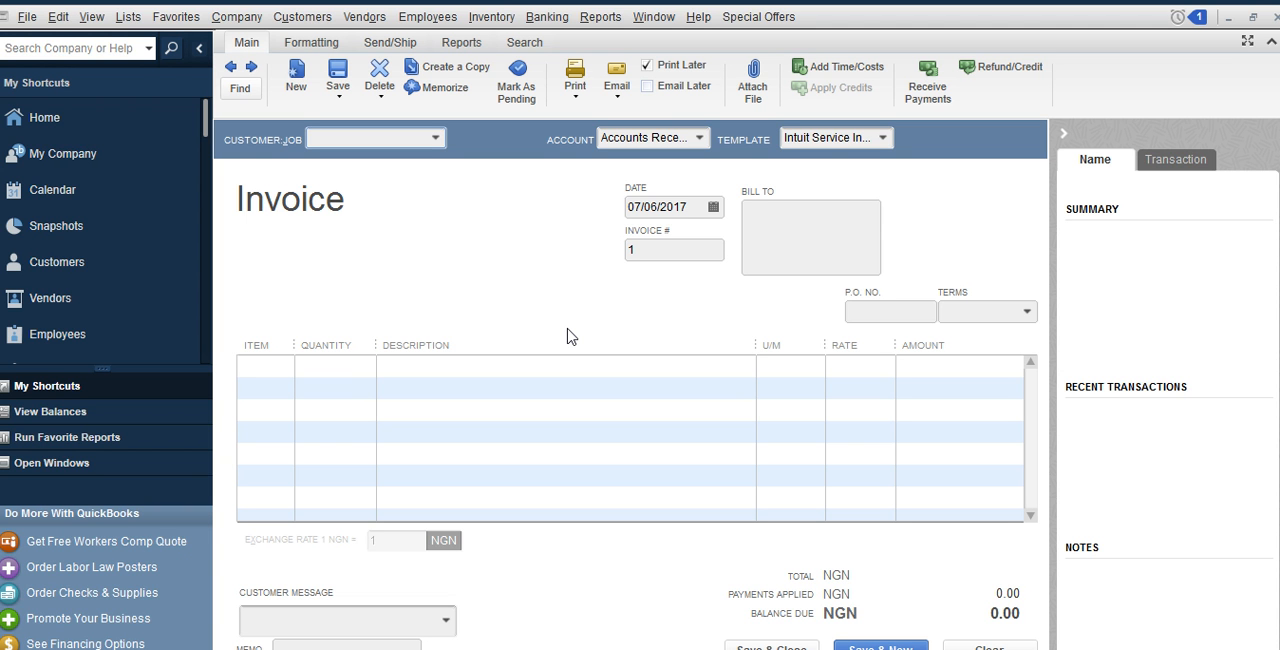
{"action": "left_click", "coordinate": [436, 139]}
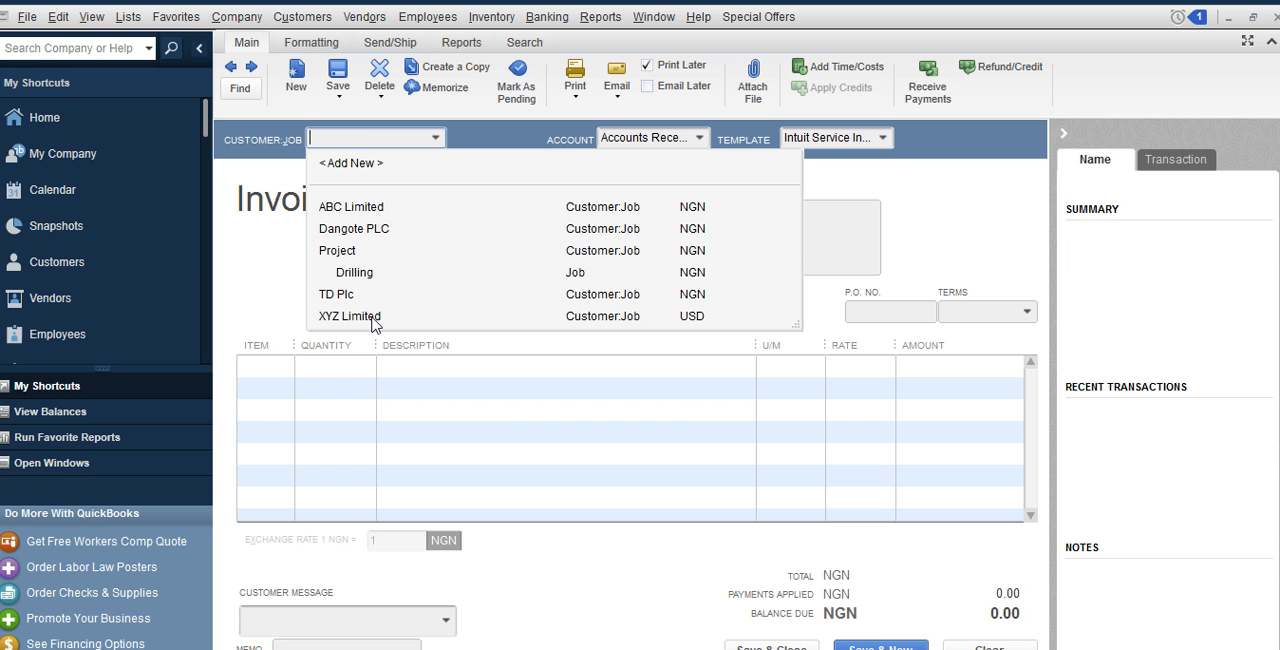
{"action": "left_click", "coordinate": [371, 316]}
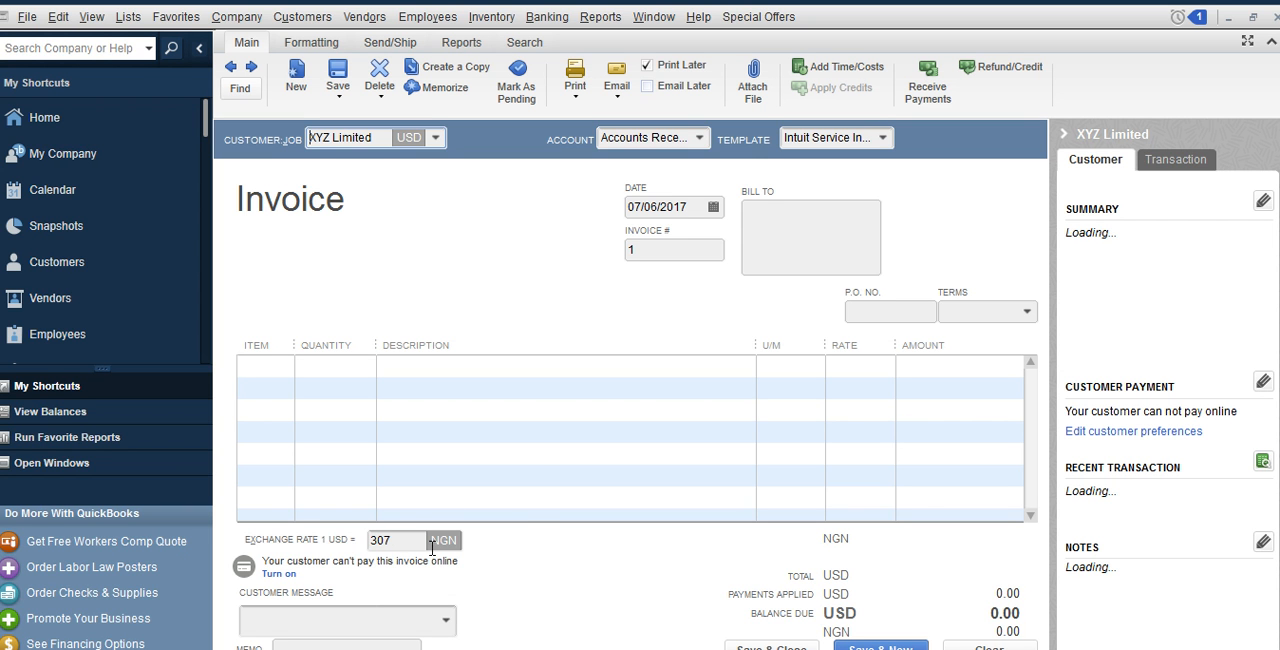
Add a Crude Oil line to the invoice with a quantity of 10 and a rate of 35
{"action": "left_click", "coordinate": [274, 360]}
{"action": "left_click", "coordinate": [285, 367]}
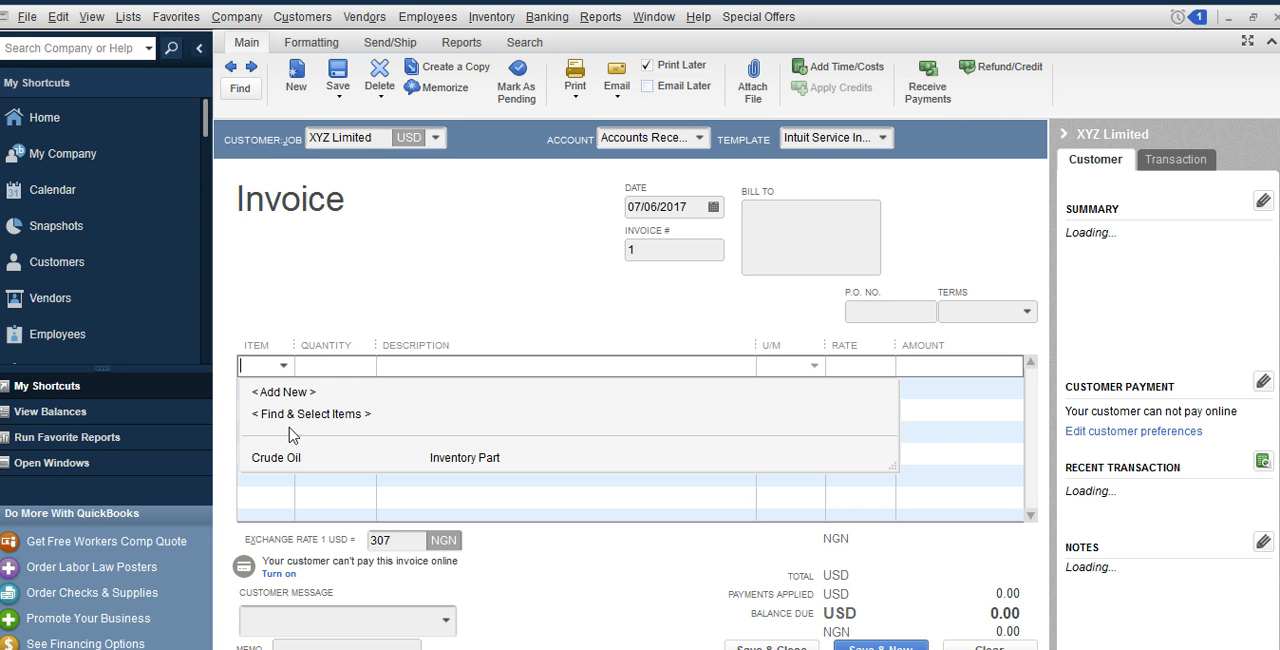
{"action": "left_click", "coordinate": [293, 459]}
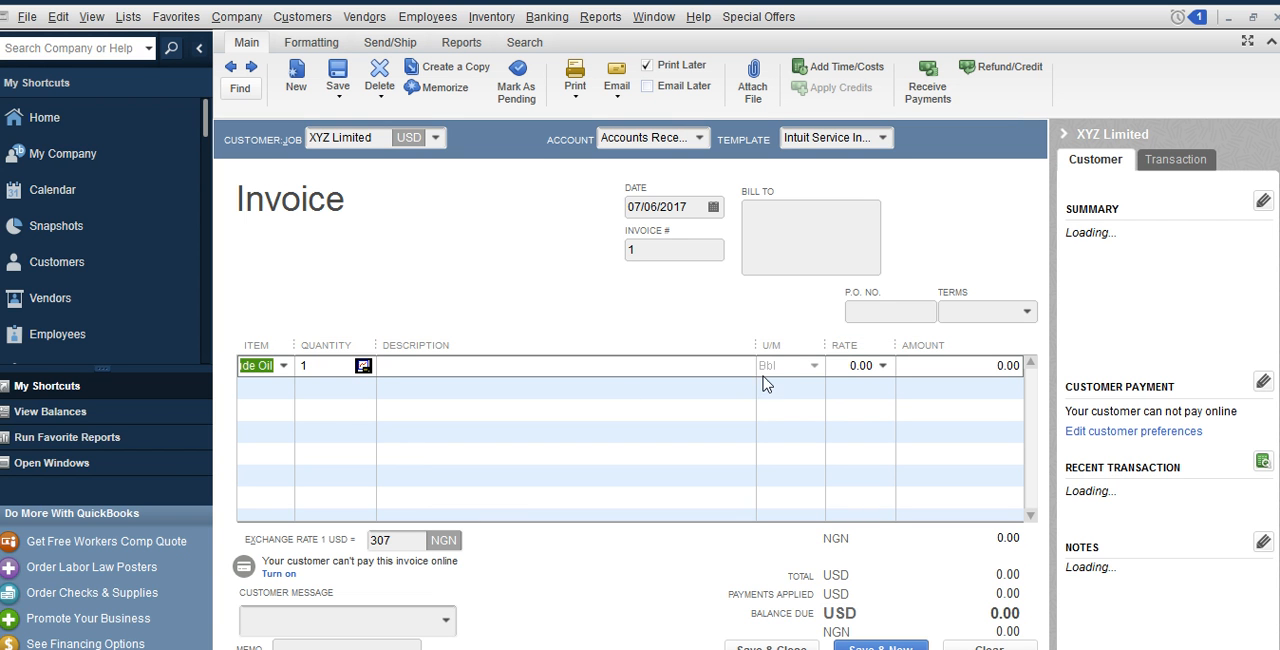
{"action": "left_click", "coordinate": [331, 372]}
{"action": "key", "text": "BackSpace"}
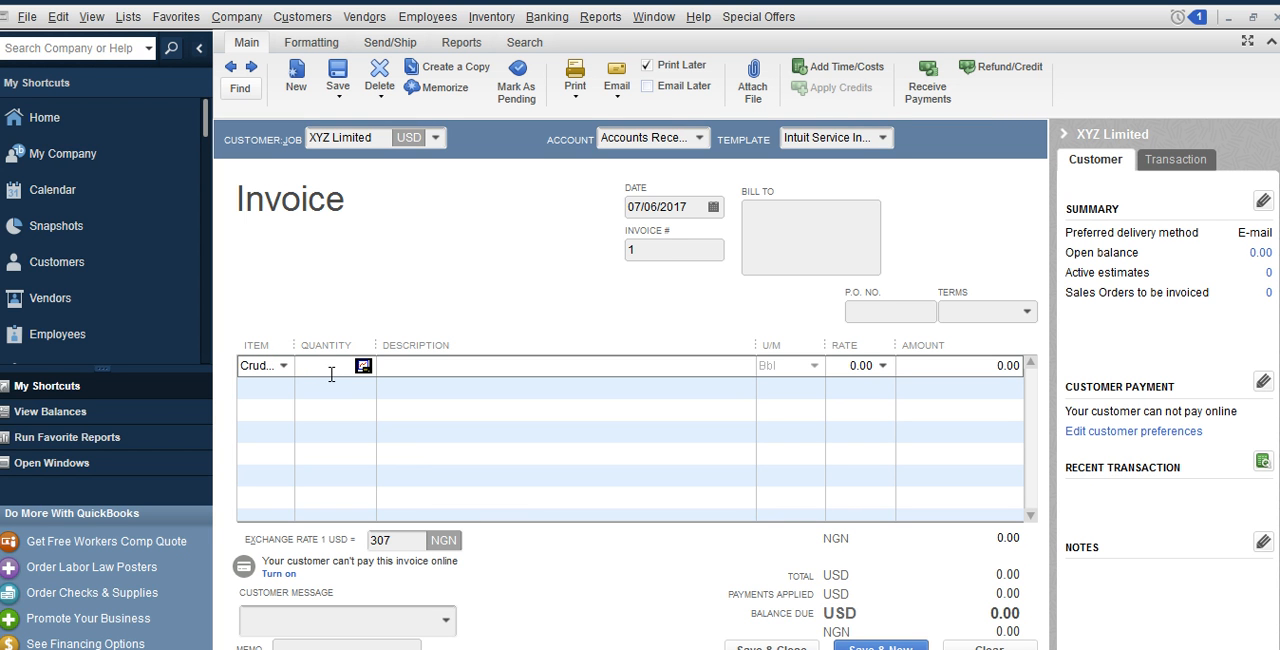
{"action": "type", "text": "10"}
{"action": "left_click", "coordinate": [853, 376]}
{"action": "type", "text": "35"}
{"action": "left_click", "coordinate": [968, 373]}
{"action": "left_click", "coordinate": [785, 314]}
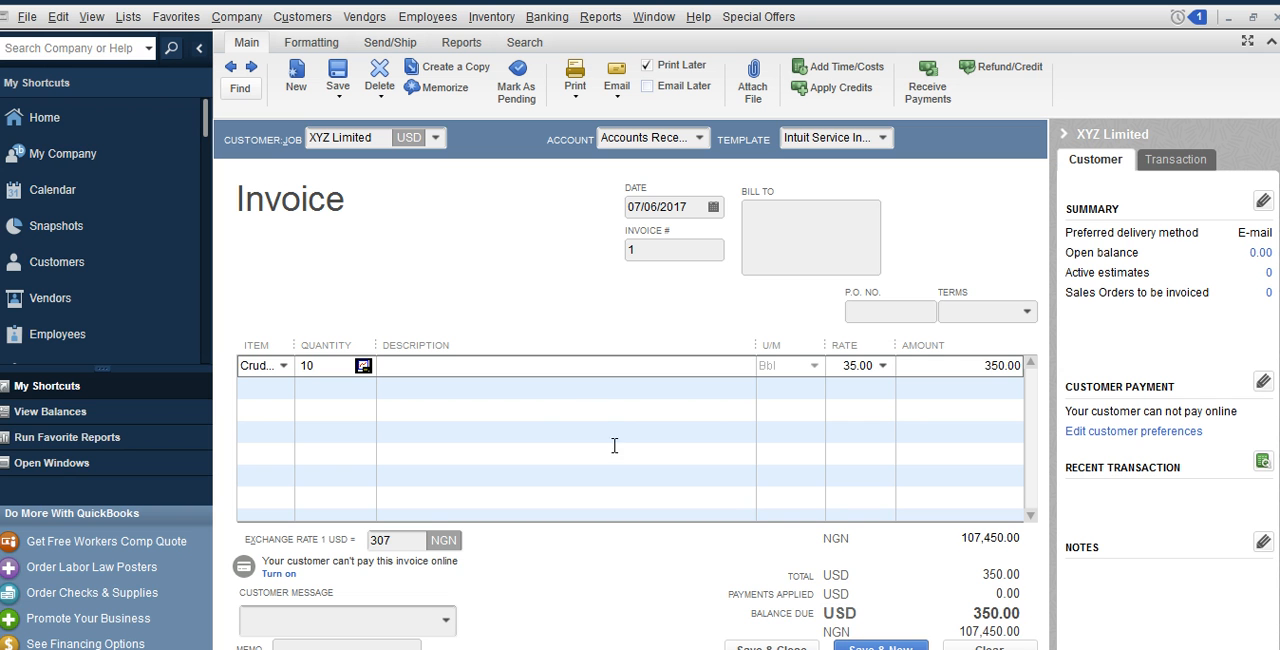
Set the invoice's exchange rate to 310 NGN per USD
{"action": "left_click", "coordinate": [404, 543]}
{"action": "key", "text": "BackSpace"}
{"action": "key", "text": "BackSpace"}
{"action": "type", "text": "10"}
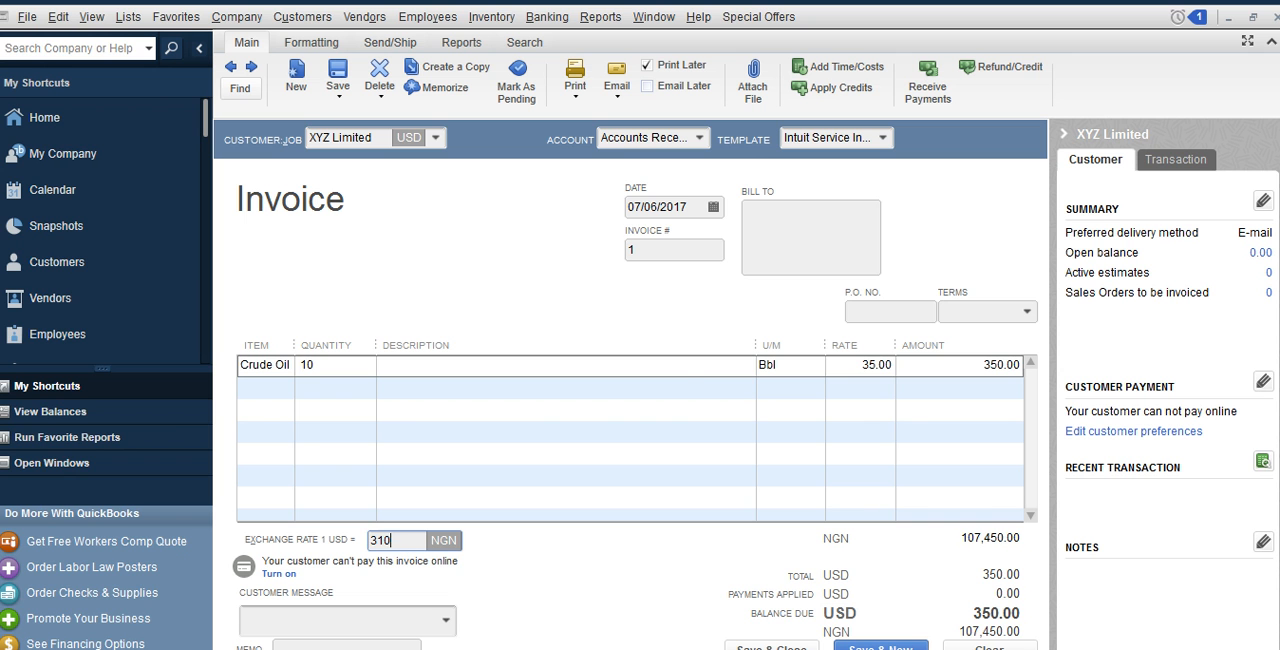
{"action": "left_click", "coordinate": [685, 370]}
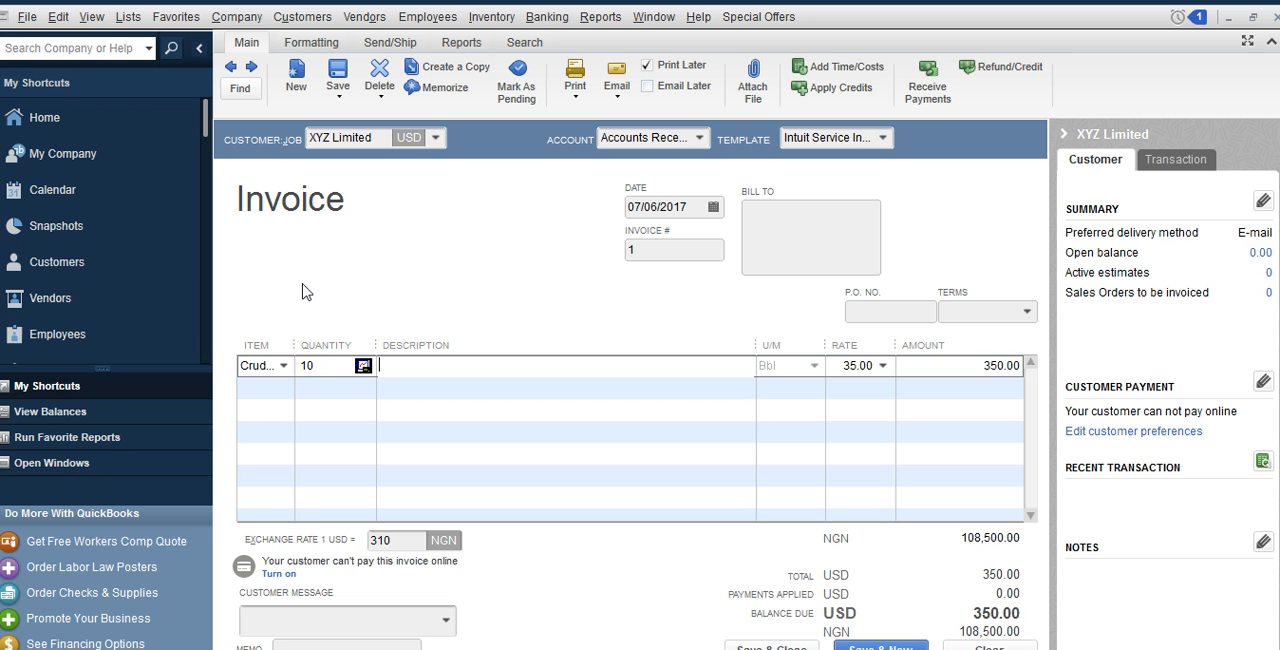
Keep Crude Oil as the line item, save and close the invoice, and store the changed exchange rate
{"action": "left_click", "coordinate": [284, 366]}
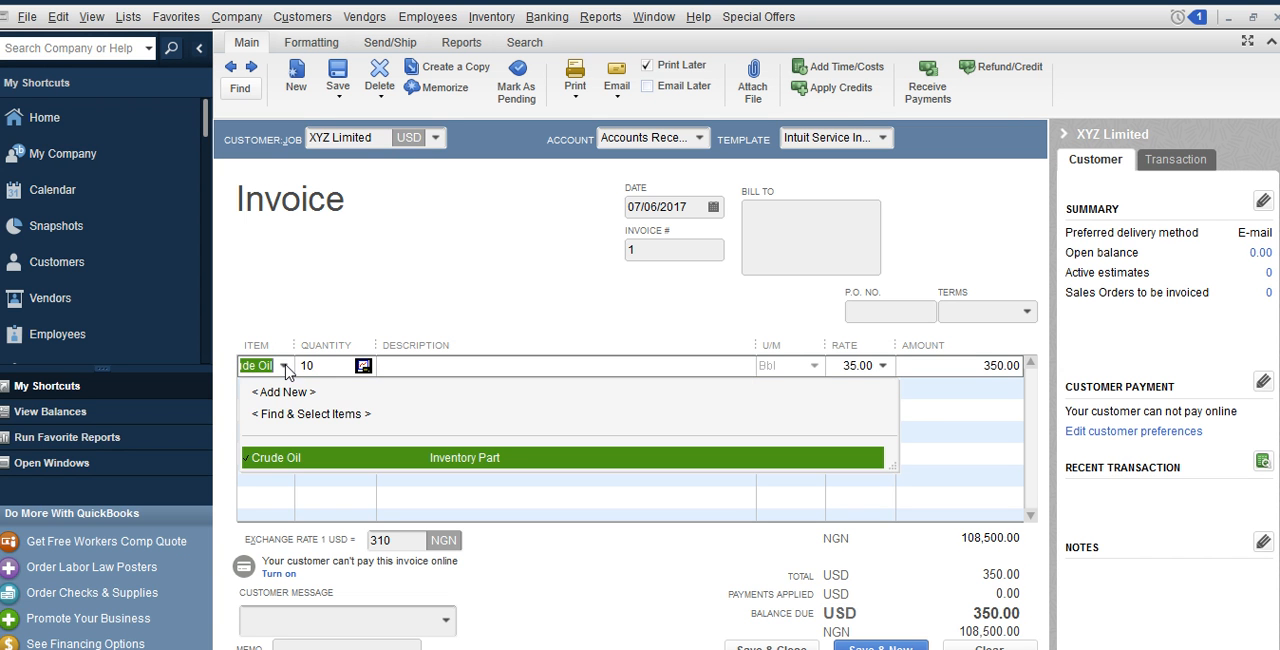
{"action": "left_click", "coordinate": [295, 460]}
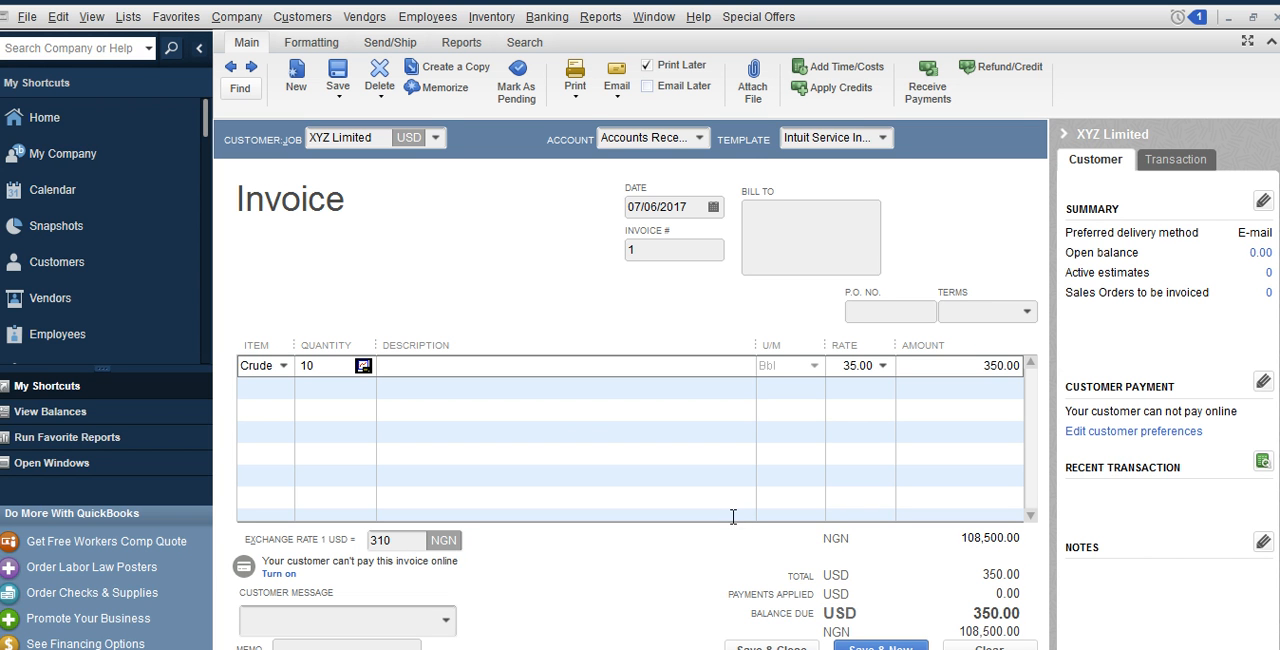
{"action": "left_click", "coordinate": [782, 647]}
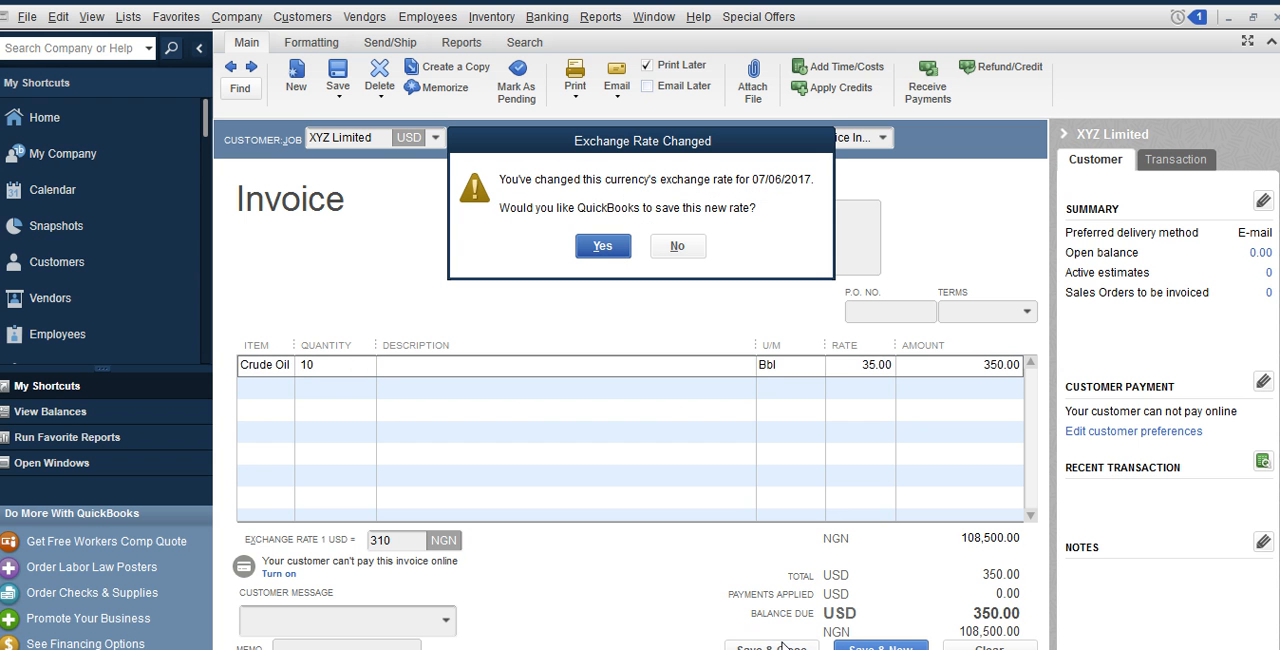
{"action": "left_click", "coordinate": [600, 247]}
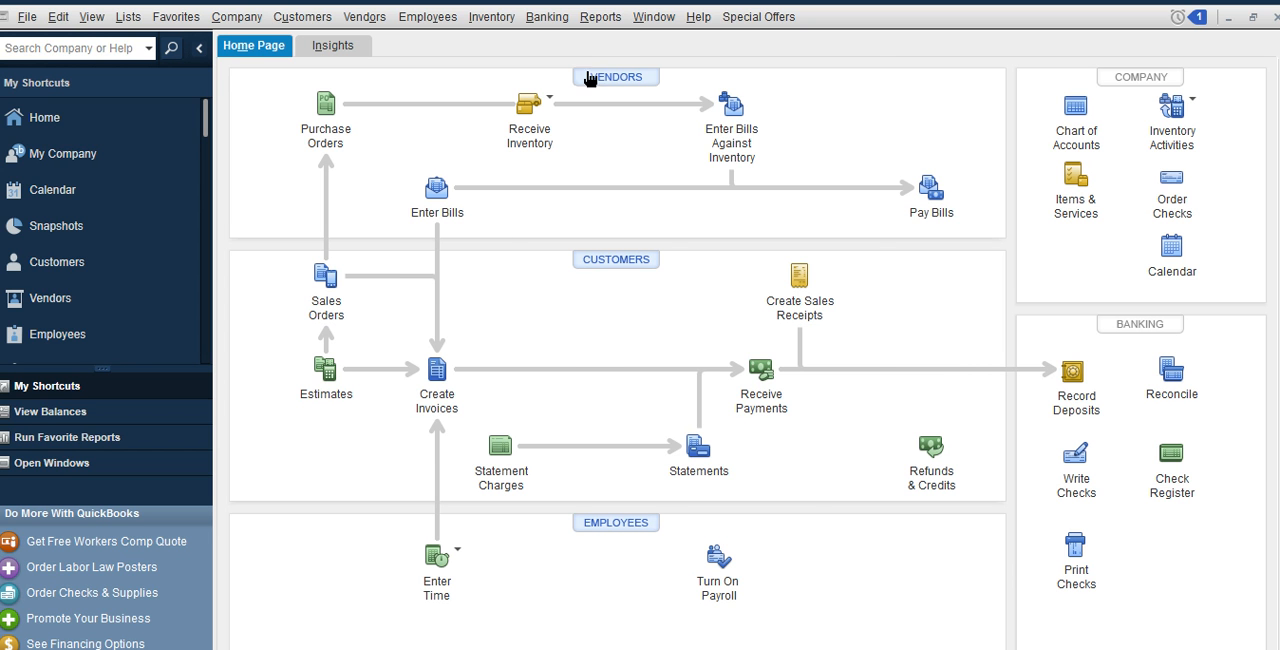
View the Customer Balance Summary report and return to the home page
{"action": "left_click", "coordinate": [592, 24]}
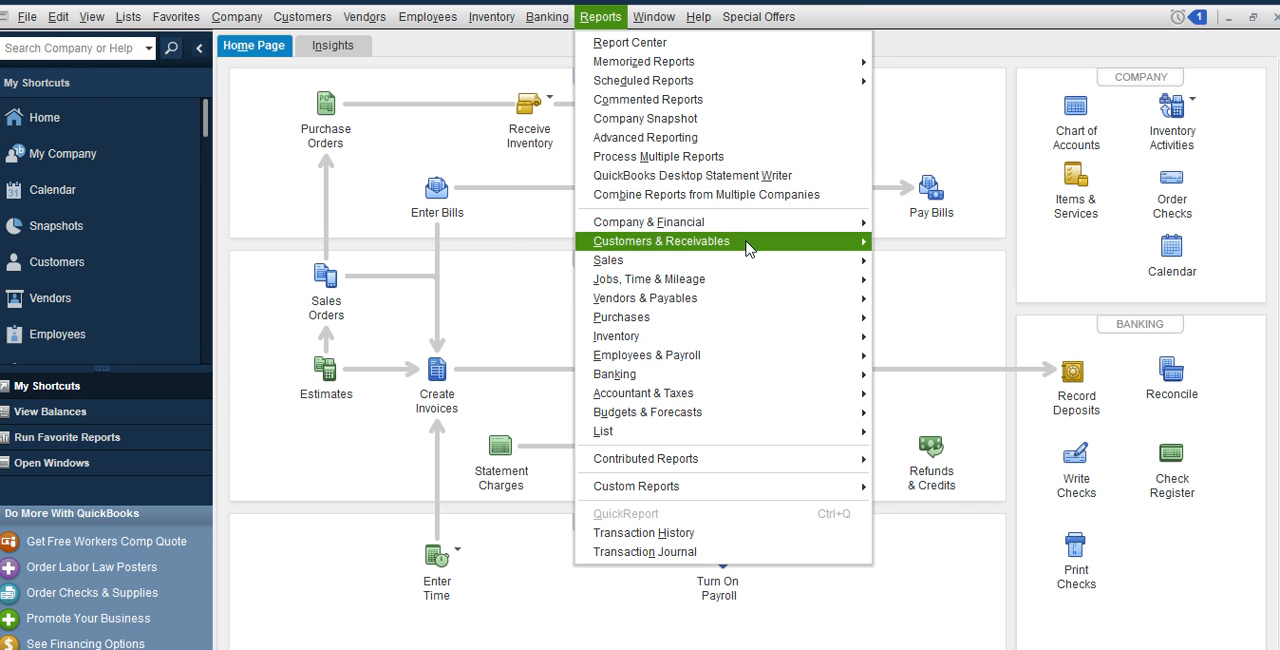
{"action": "mouse_move", "coordinate": [750, 245]}
{"action": "left_click", "coordinate": [950, 283]}
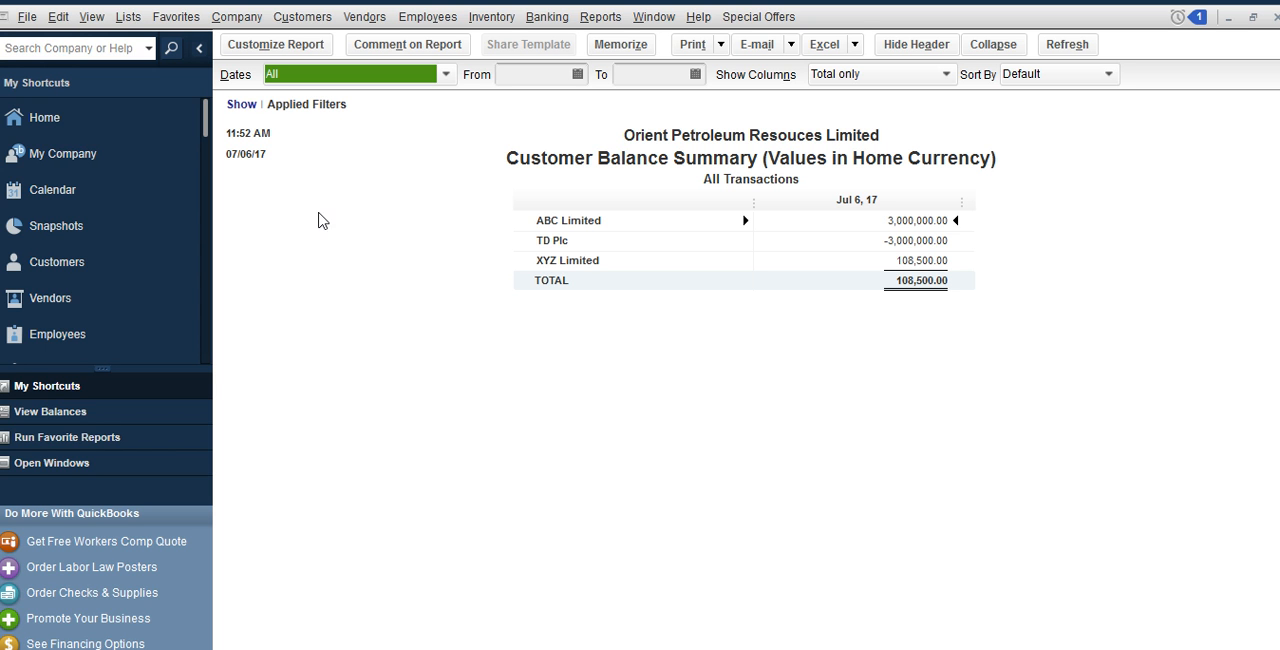
{"action": "left_click", "coordinate": [80, 124]}
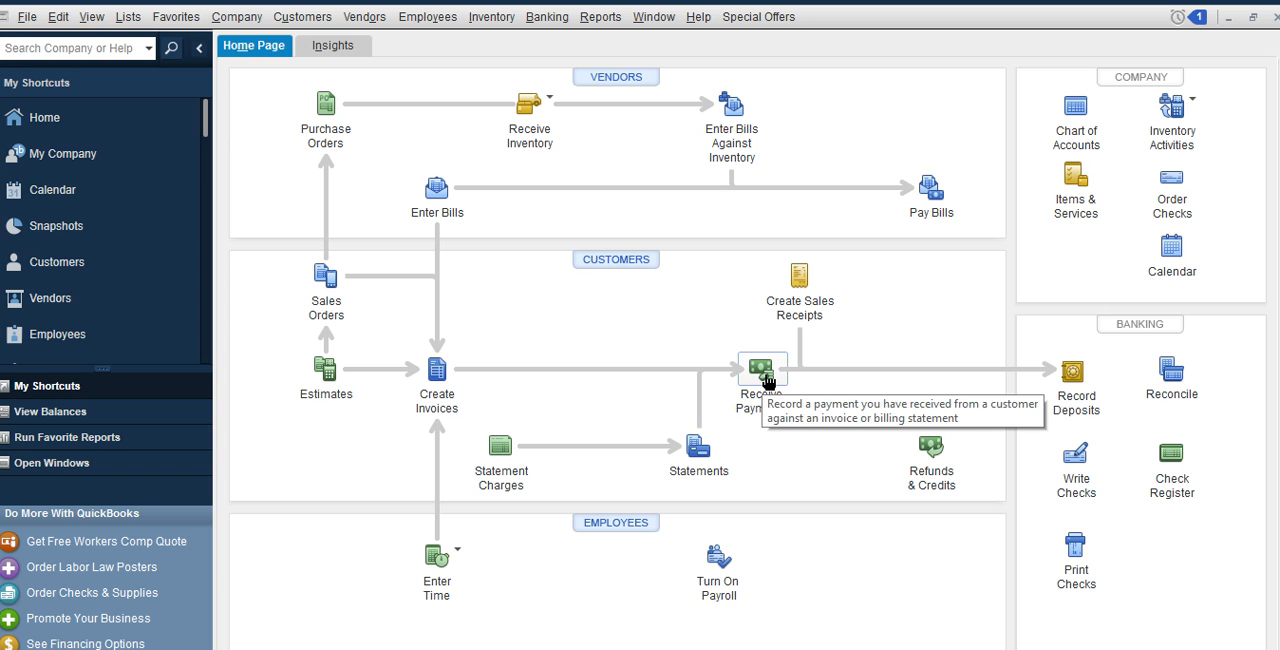
Start a customer payment from XYZ Limited with a payment amount of 350 USD
{"action": "left_click", "coordinate": [763, 381]}
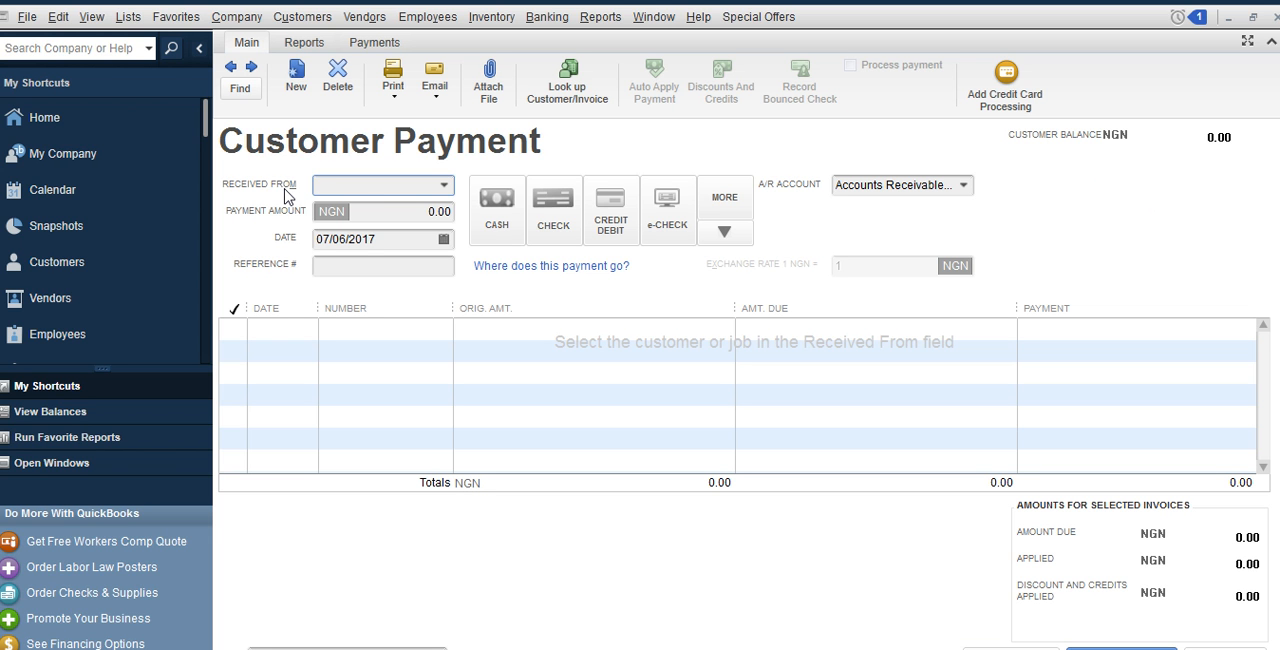
{"action": "left_click", "coordinate": [443, 187]}
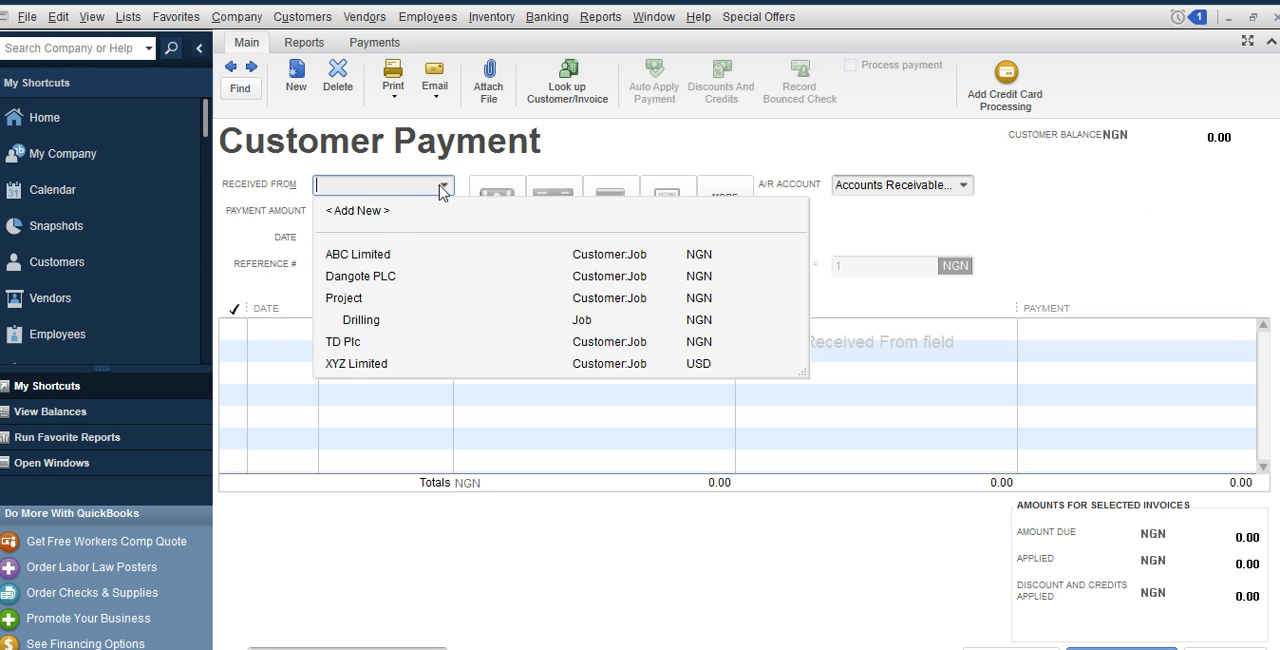
{"action": "left_click", "coordinate": [358, 365]}
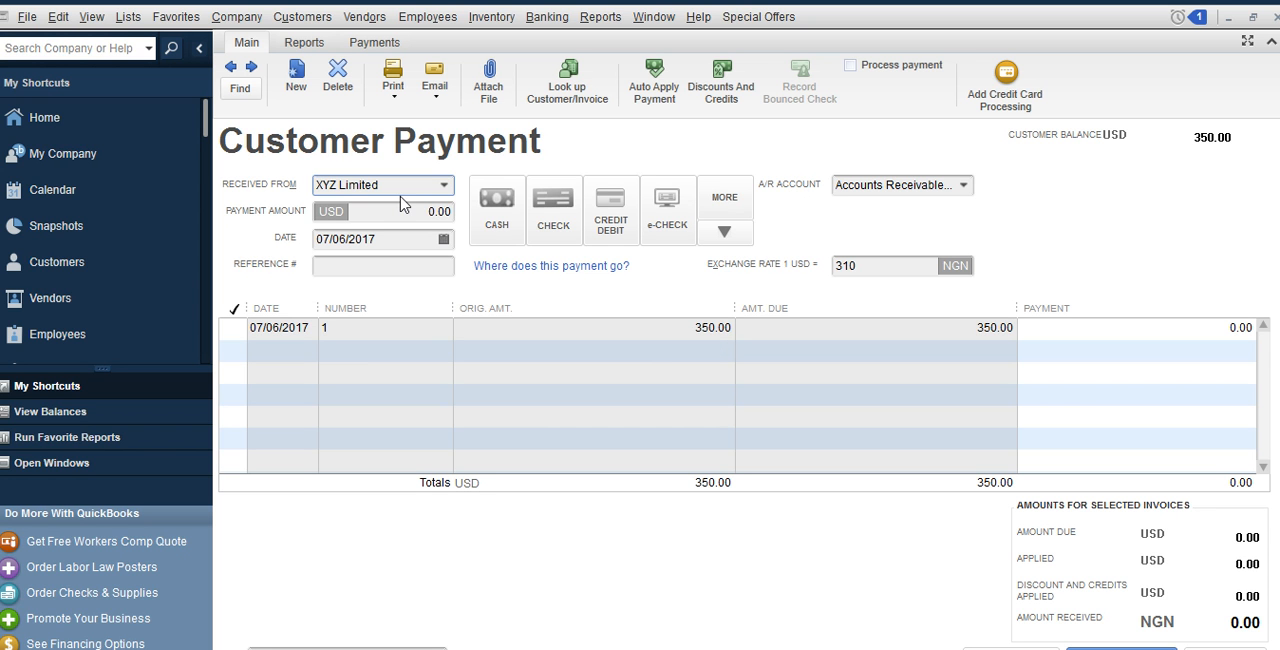
{"action": "left_click_drag", "start_coordinate": [408, 208], "coordinate": [466, 216]}
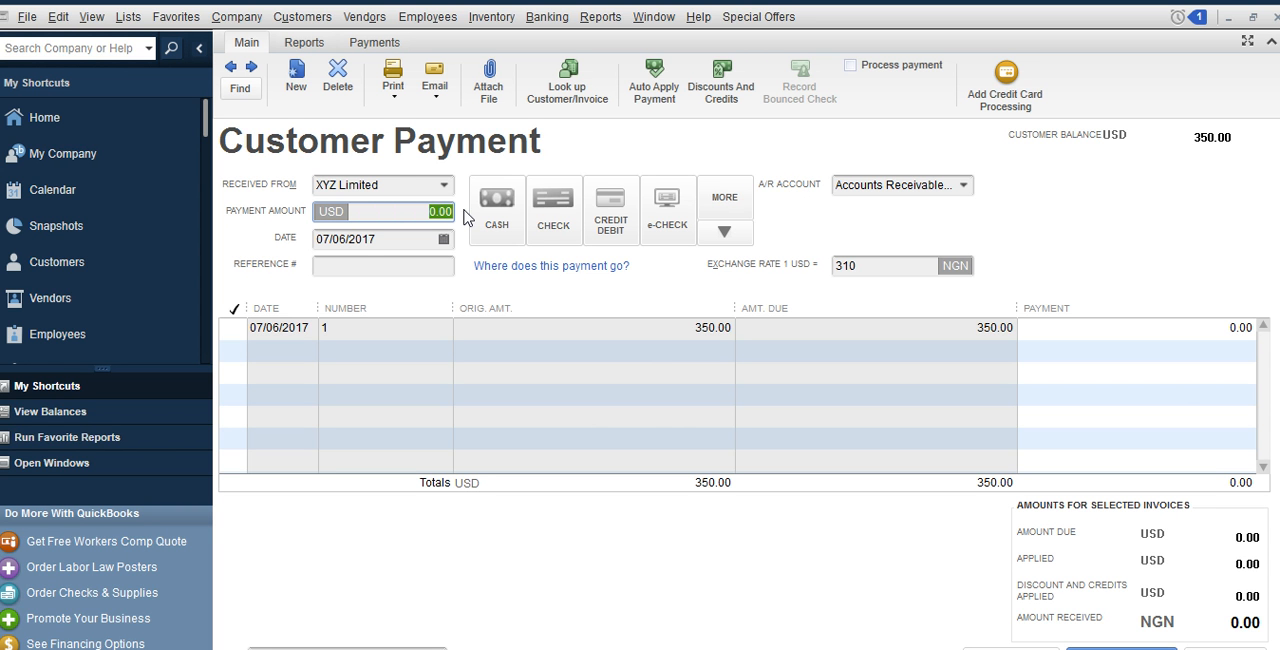
{"action": "type", "text": "350"}
Enter the payment's reference number and choose Check as its payment method
{"action": "left_click", "coordinate": [405, 266]}
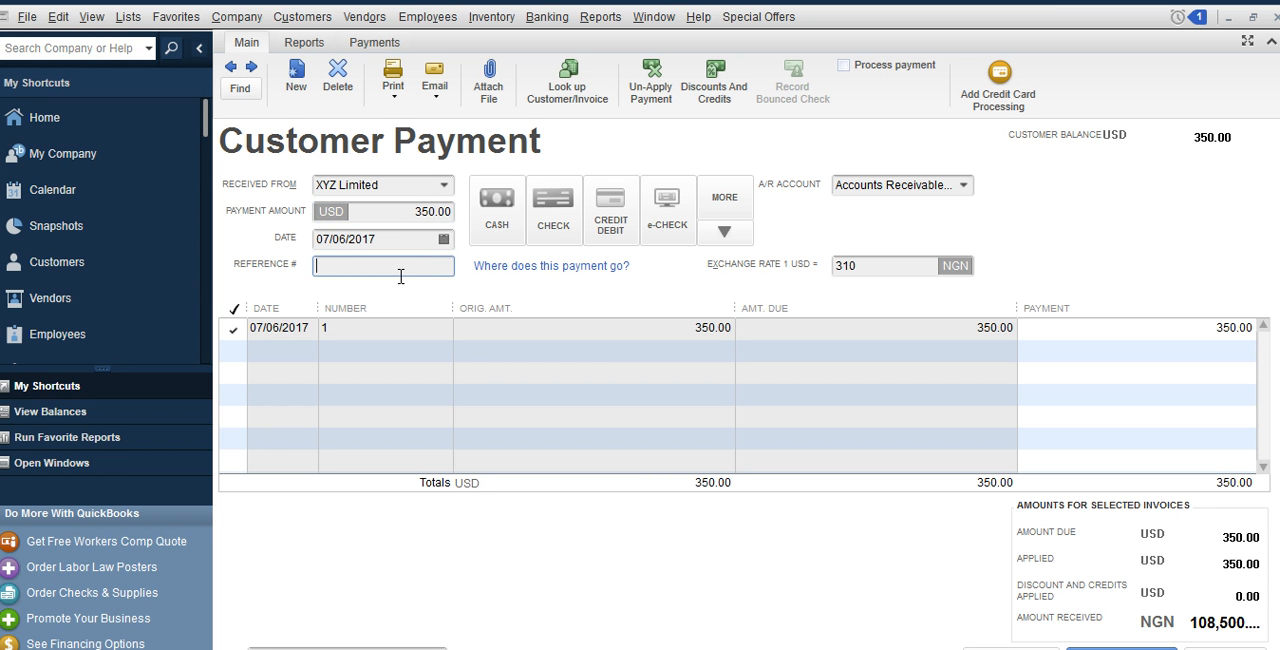
{"action": "type", "text": "53637637"}
{"action": "left_click", "coordinate": [555, 222]}
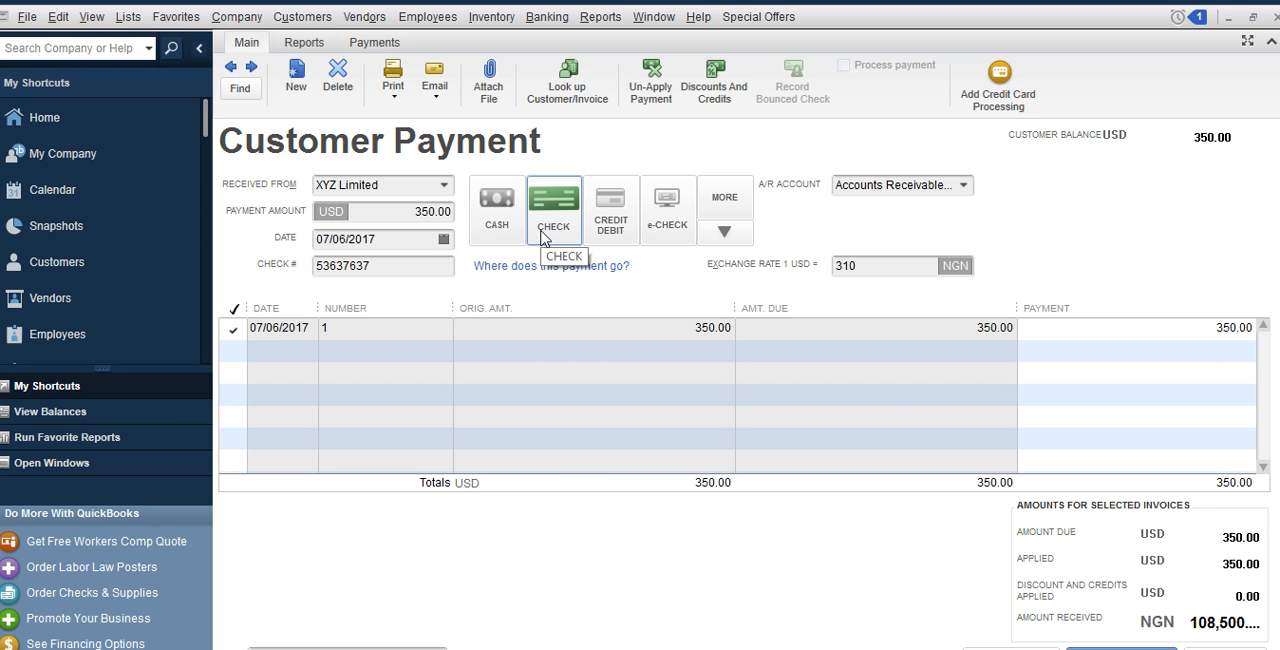
Create a new payment method named Credit Transfer with the Cash payment type
{"action": "left_click", "coordinate": [724, 233]}
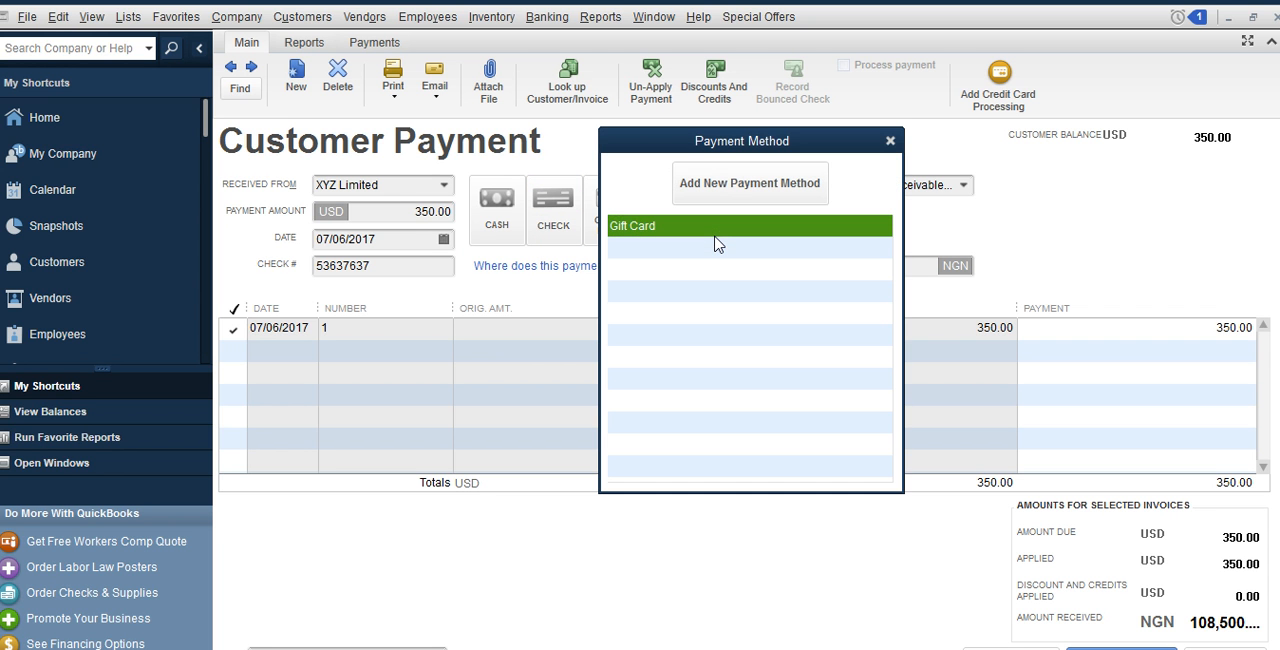
{"action": "left_click", "coordinate": [808, 177]}
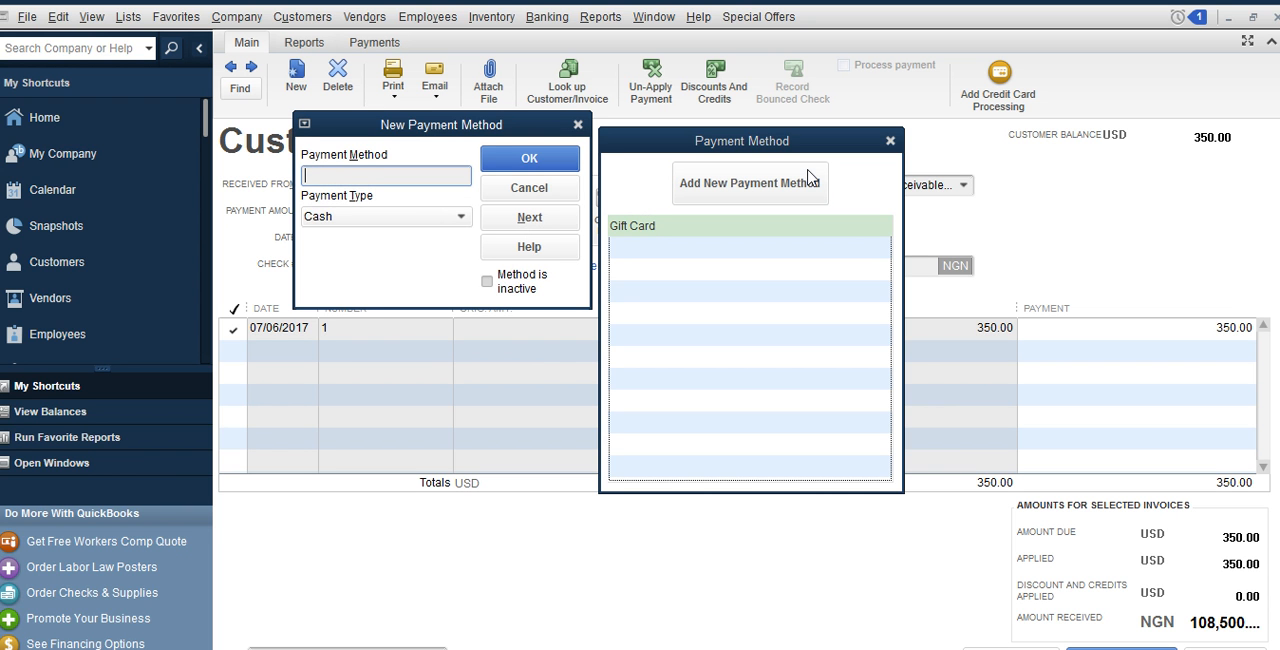
{"action": "type", "text": "Credit Transfer"}
{"action": "left_click", "coordinate": [552, 158]}
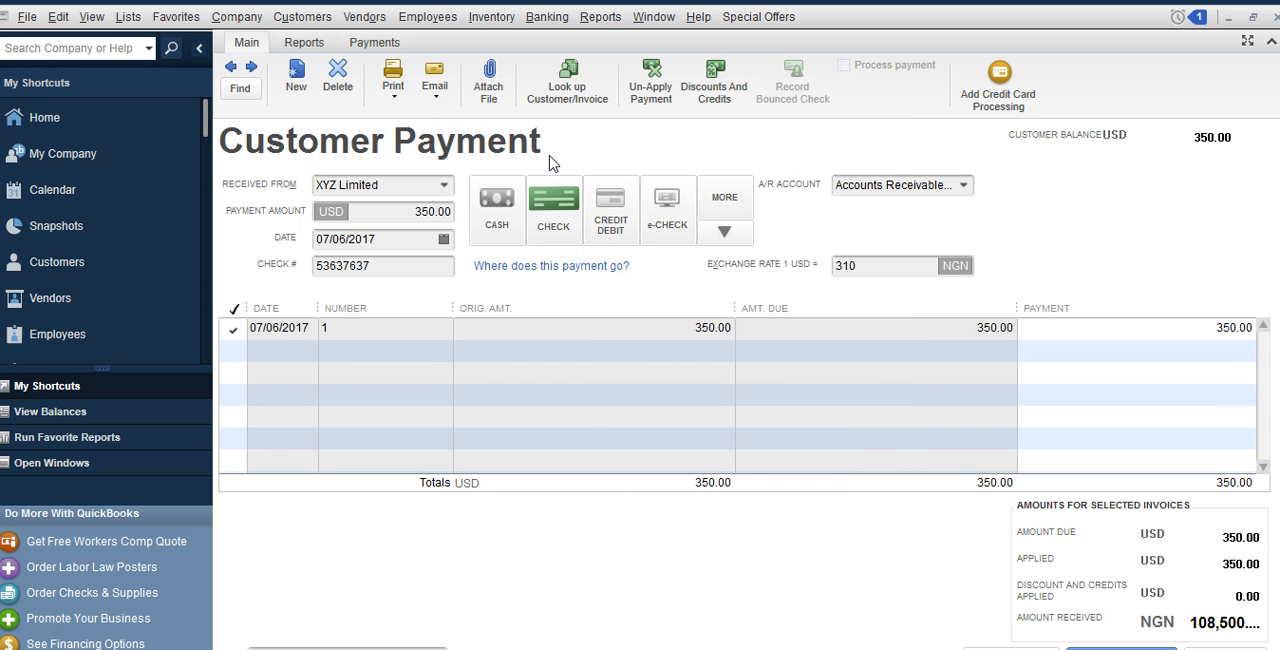
Try Credit Transfer as the payment method and set it back to Check
{"action": "left_click", "coordinate": [724, 232]}
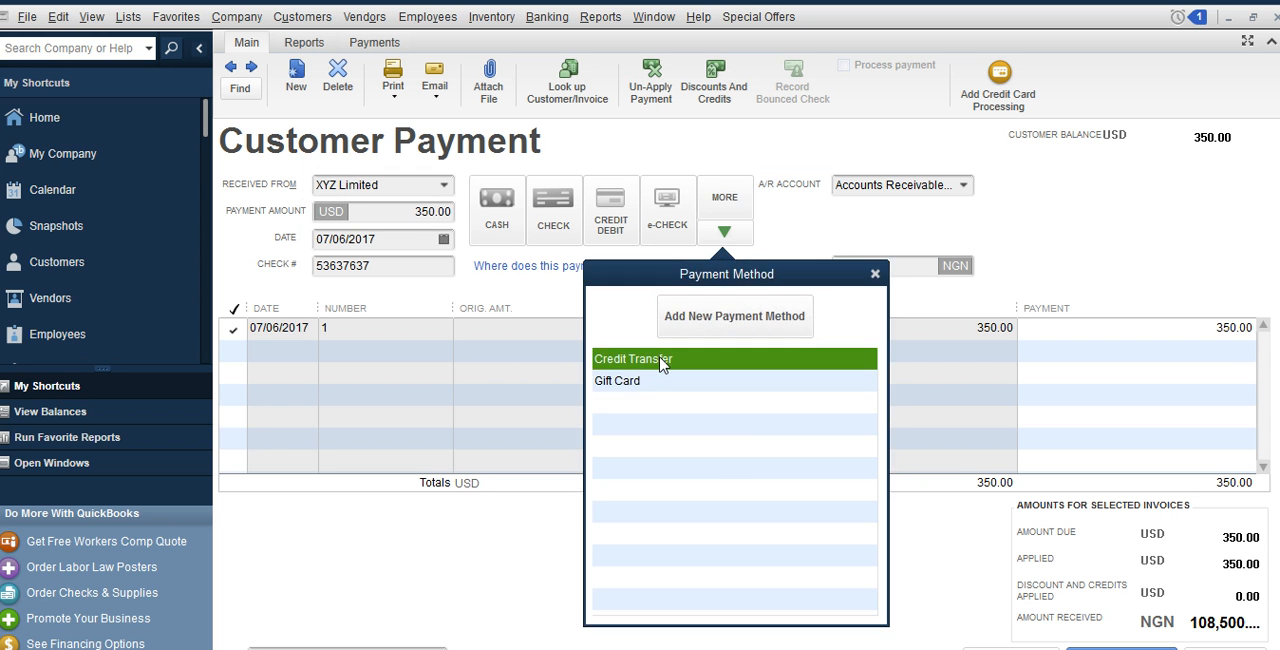
{"action": "left_click", "coordinate": [664, 359]}
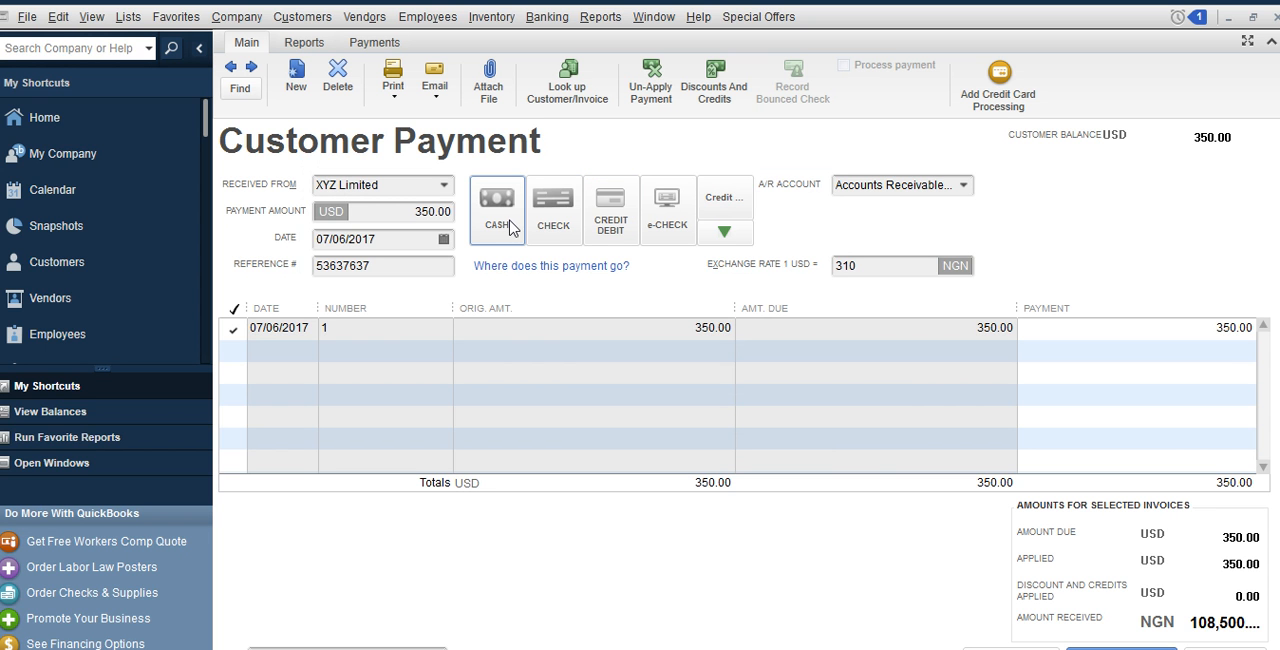
{"action": "left_click", "coordinate": [550, 212]}
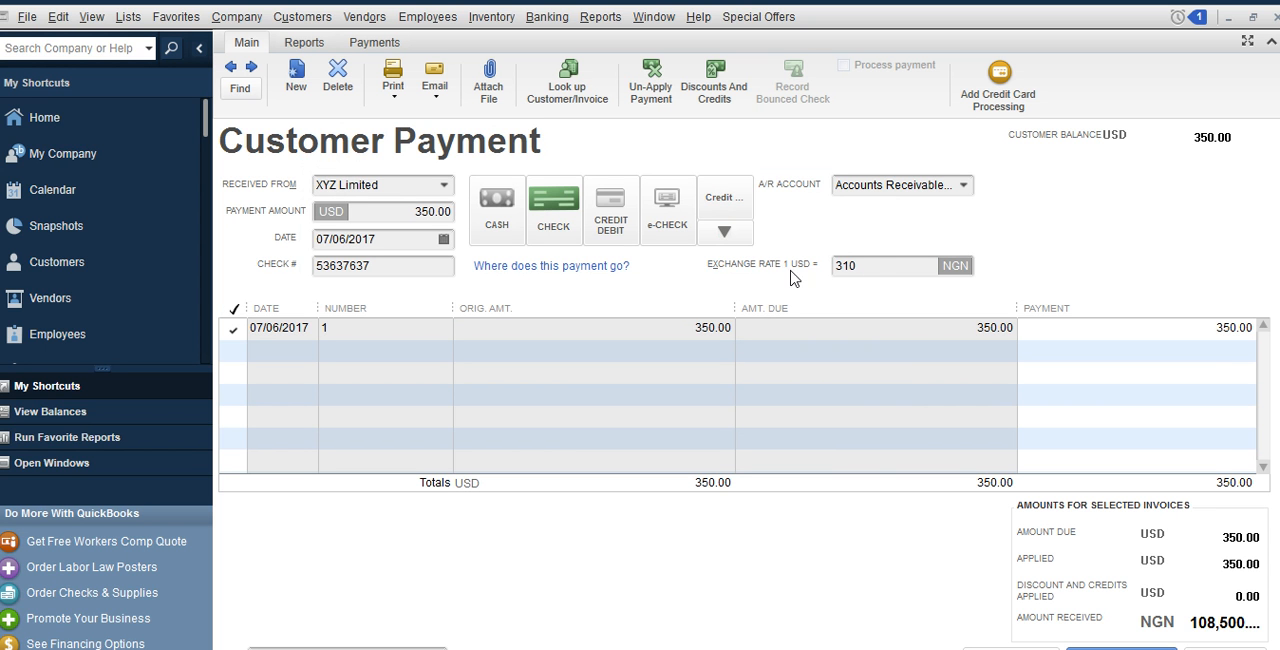
Set the payment's exchange rate to 320 NGN per USD and save the payment, storing the new rate
{"action": "left_click", "coordinate": [886, 272]}
{"action": "key", "text": "BackSpace"}
{"action": "key", "text": "BackSpace"}
{"action": "type", "text": "320"}
{"action": "key", "text": "BackSpace"}
{"action": "key", "text": "BackSpace"}
{"action": "key", "text": "BackSpace"}
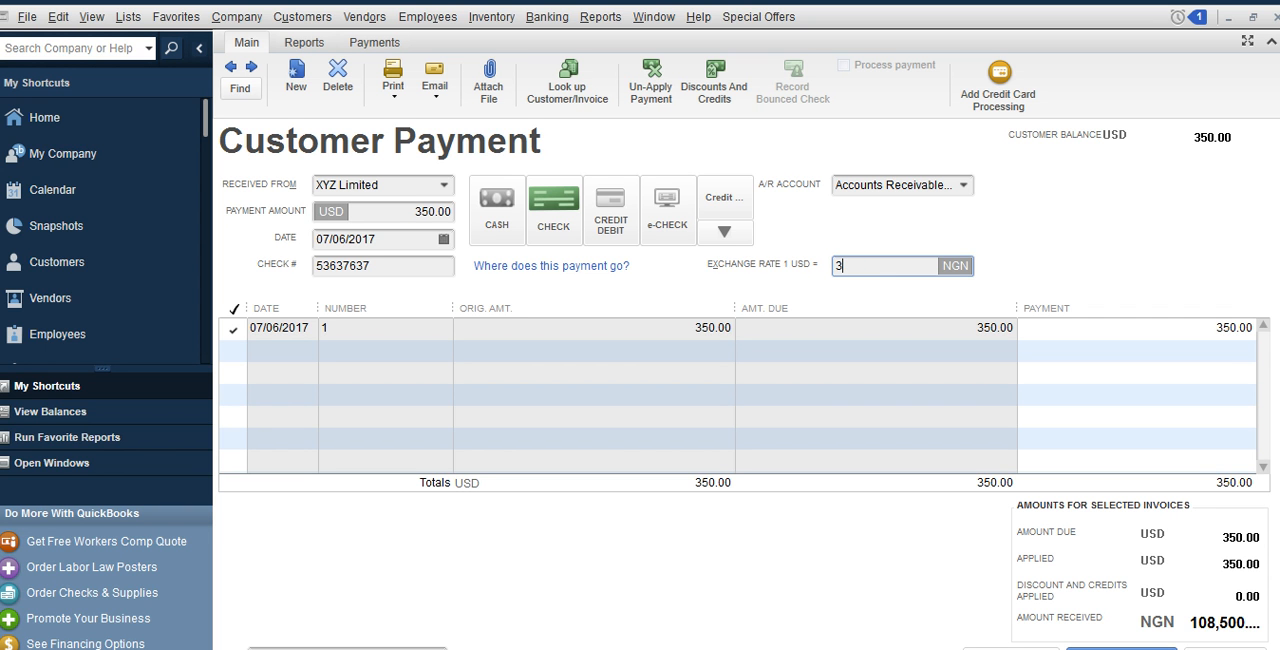
{"action": "type", "text": "20"}
{"action": "key", "text": "Tab"}
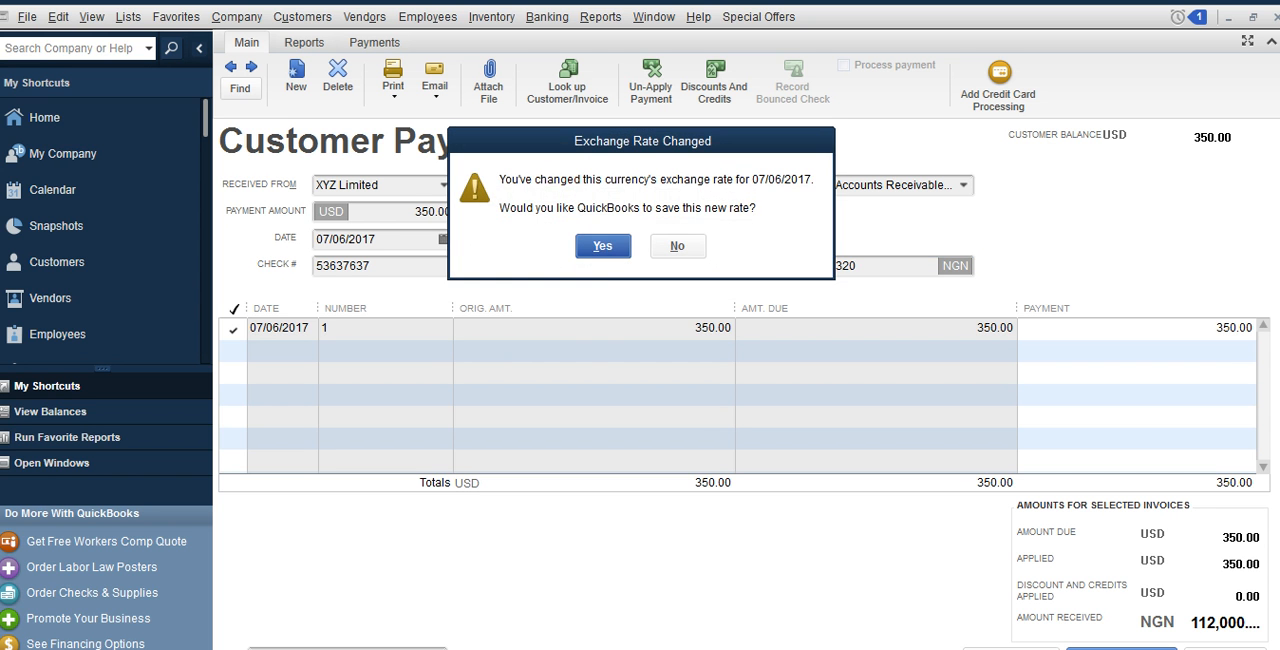
{"action": "left_click", "coordinate": [601, 247]}
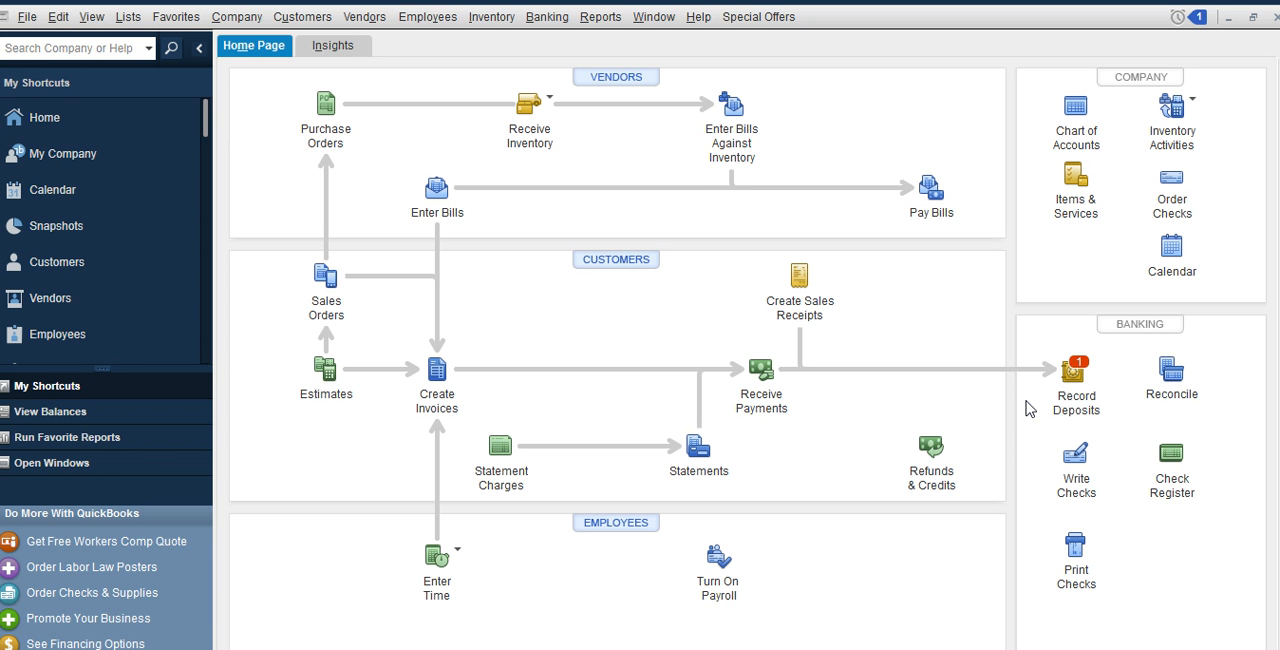
View the customer payments awaiting deposit and close the deposit window without selecting any
{"action": "left_click", "coordinate": [1078, 374]}
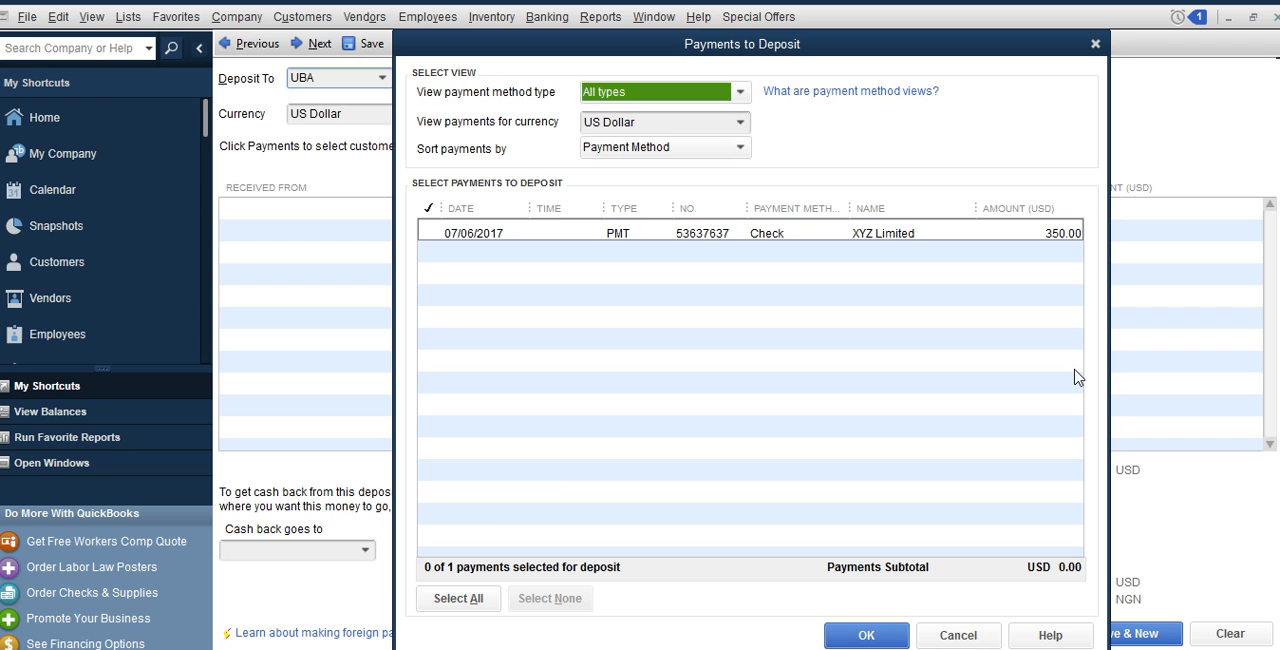
{"action": "left_click", "coordinate": [968, 636]}
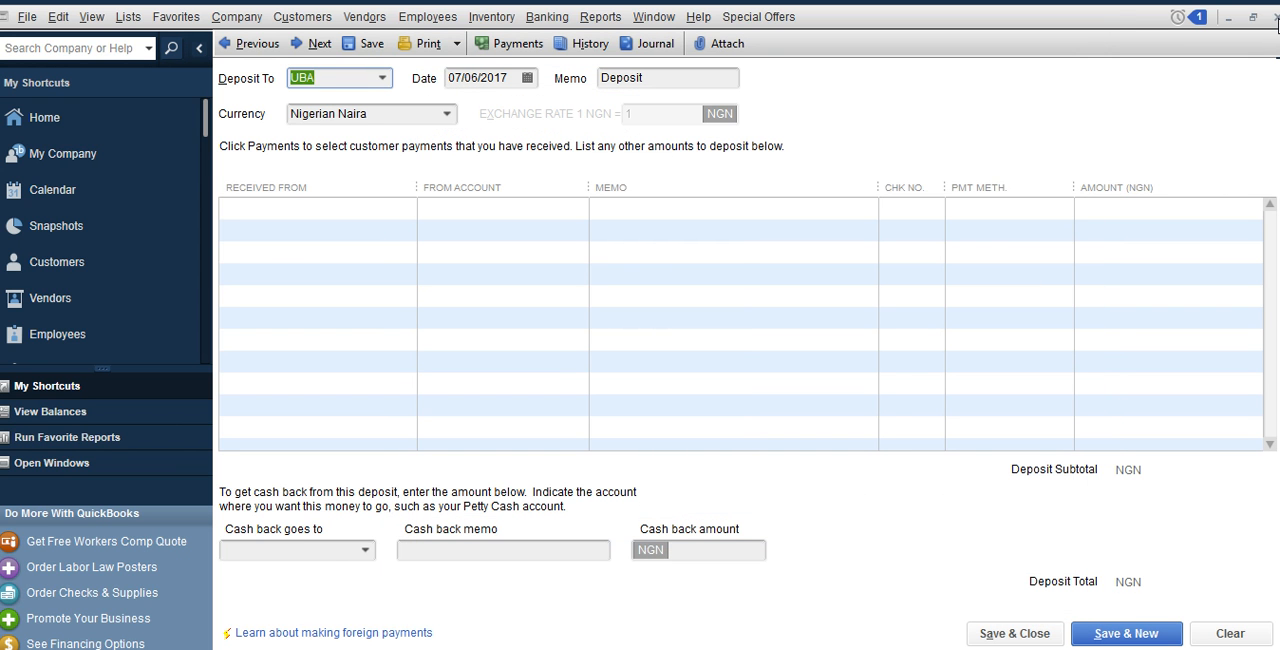
{"action": "left_click", "coordinate": [1276, 19]}
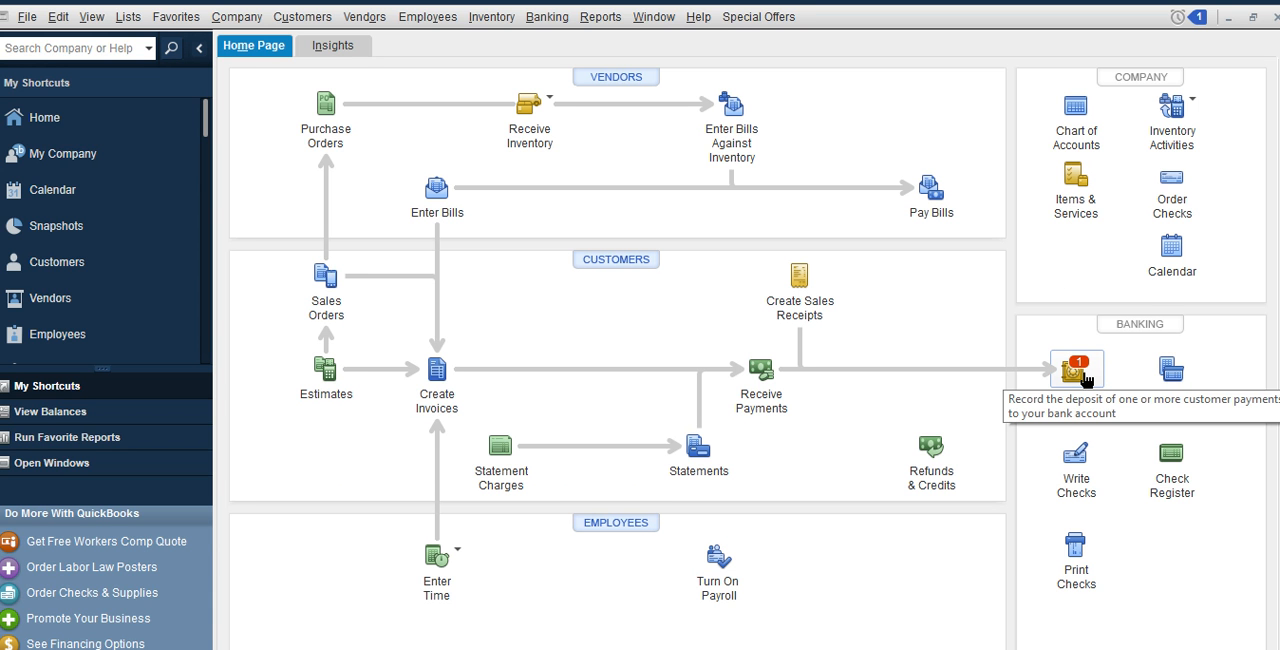
Start a bank deposit and select XYZ Limited's 350.00 USD check payment for it
{"action": "left_click", "coordinate": [1078, 374]}
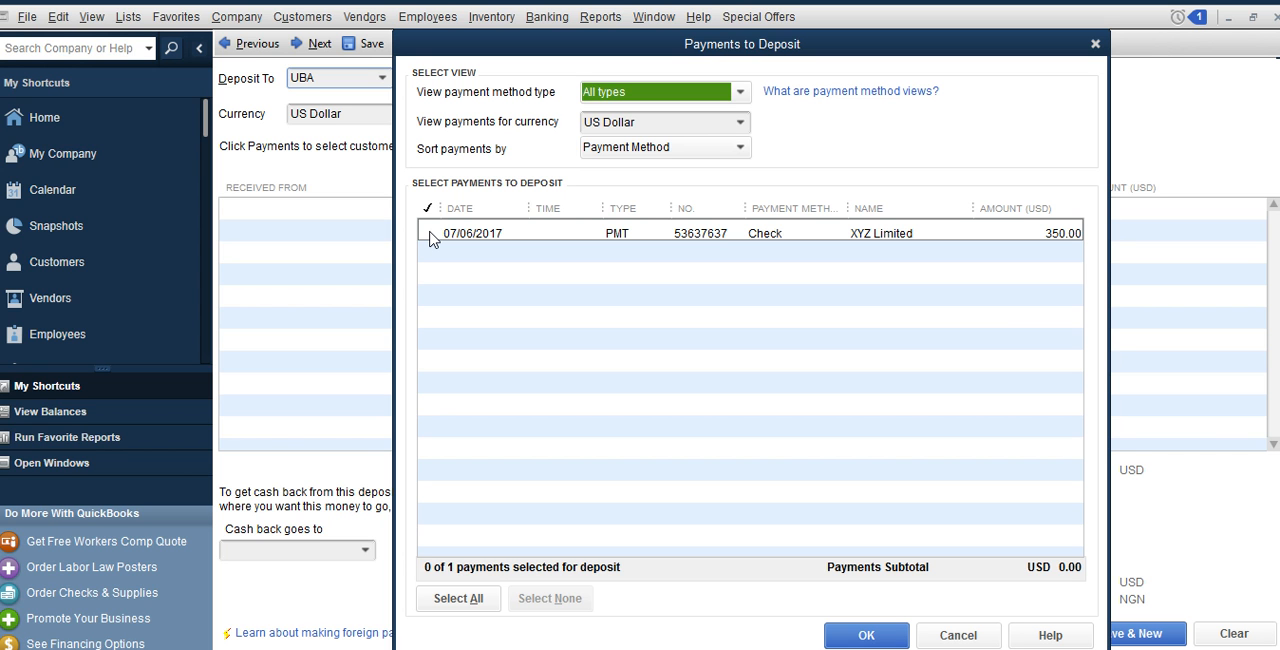
{"action": "left_click", "coordinate": [430, 236]}
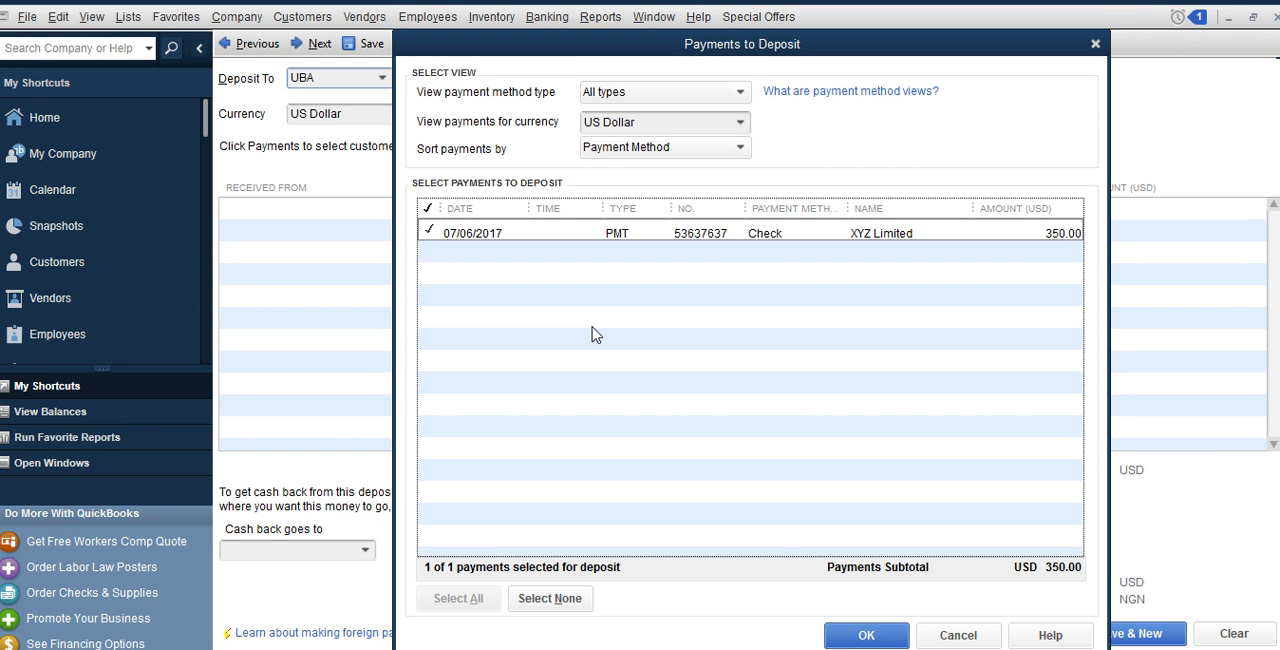
{"action": "left_click", "coordinate": [862, 636]}
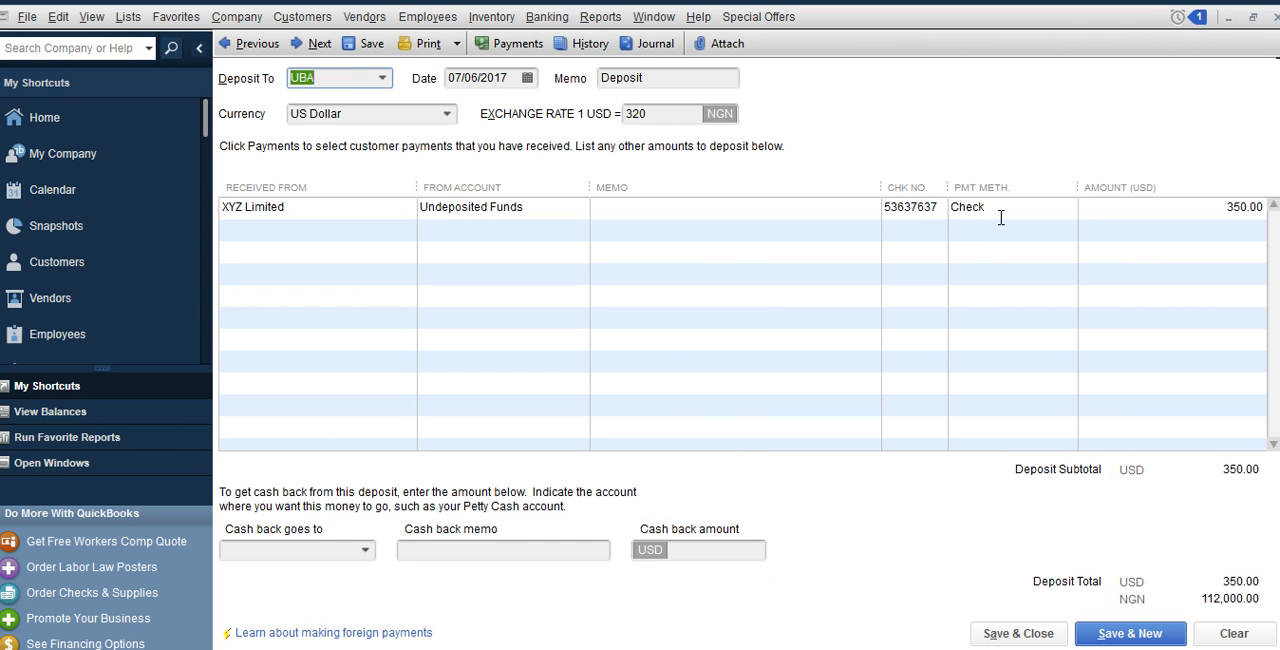
Set the deposit account to Diamond Bank (USD), then save and close the deposit
{"action": "left_click", "coordinate": [384, 79]}
{"action": "left_click", "coordinate": [383, 80]}
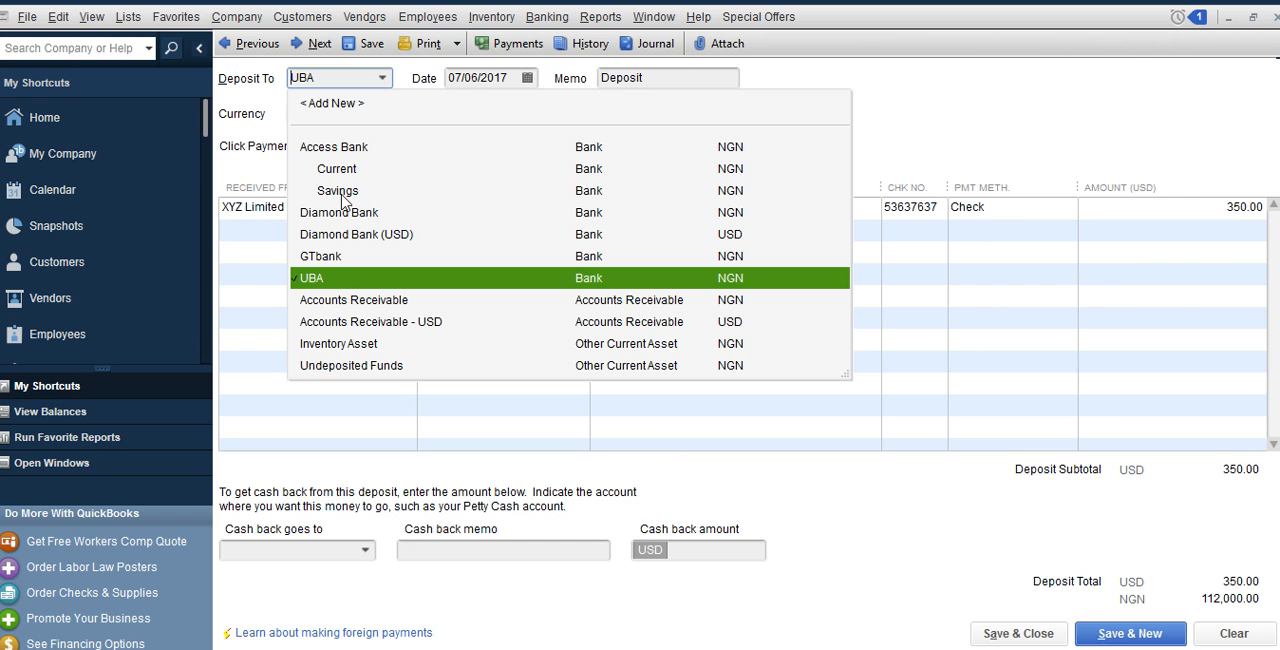
{"action": "left_click", "coordinate": [357, 240]}
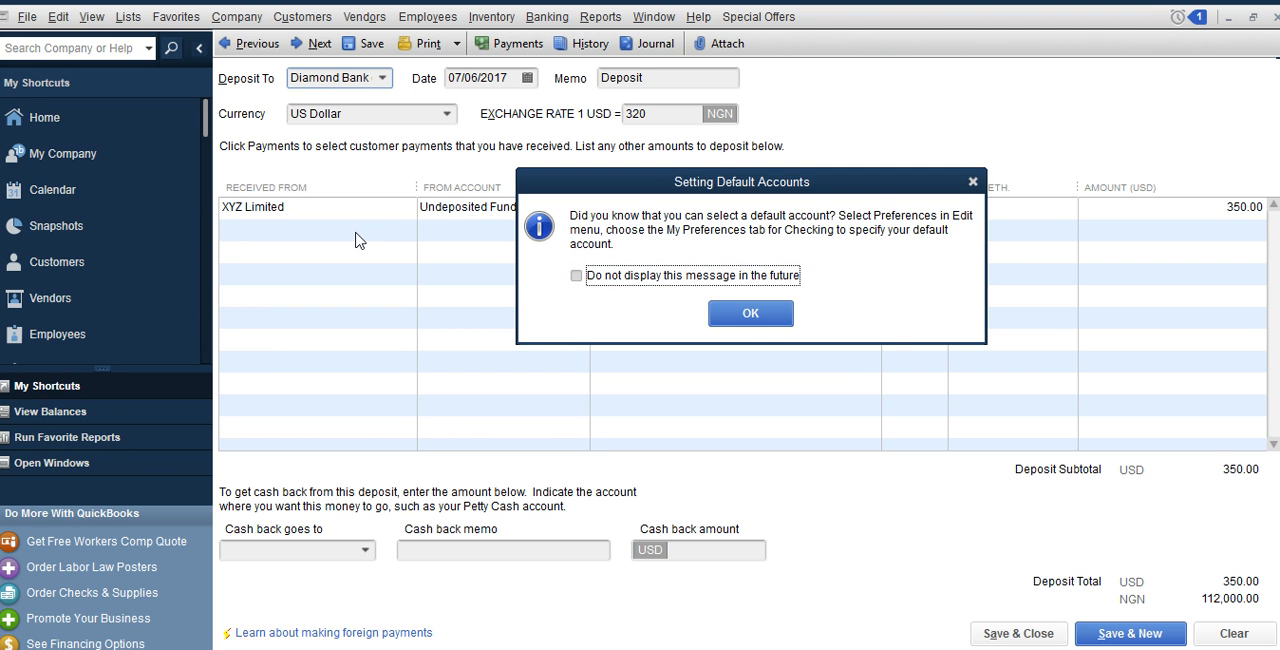
{"action": "left_click", "coordinate": [751, 320]}
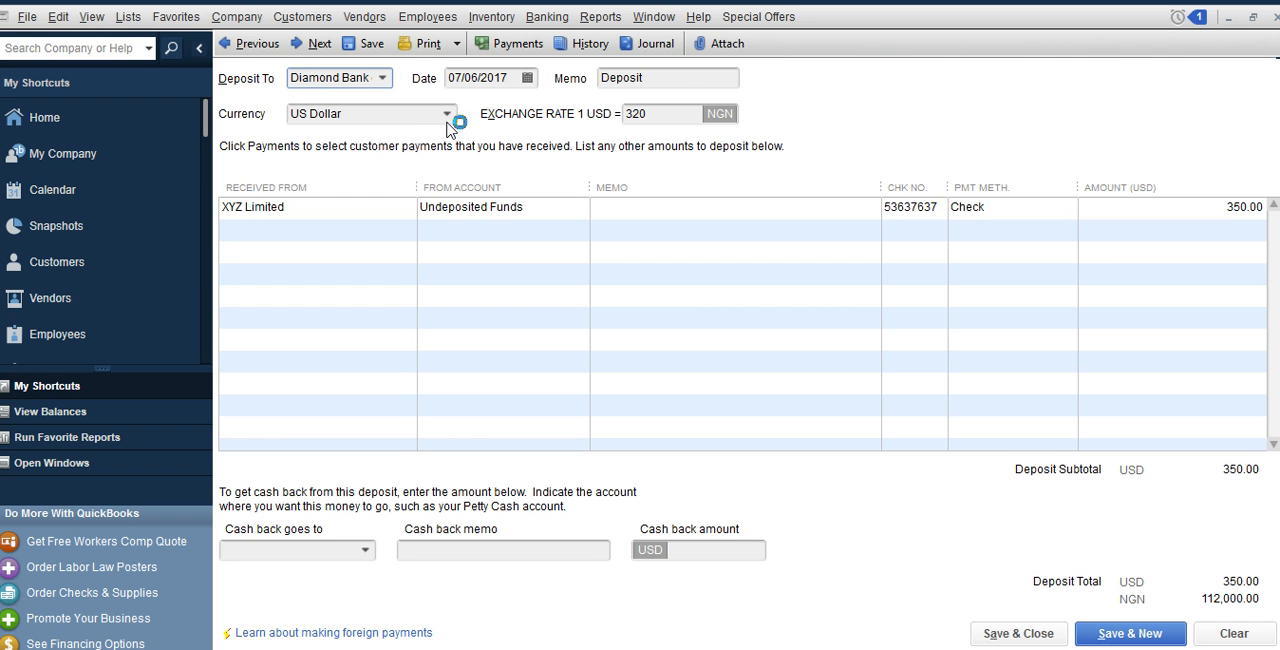
{"action": "left_click", "coordinate": [1010, 632]}
{"action": "left_click", "coordinate": [383, 82]}
{"action": "left_click", "coordinate": [383, 82]}
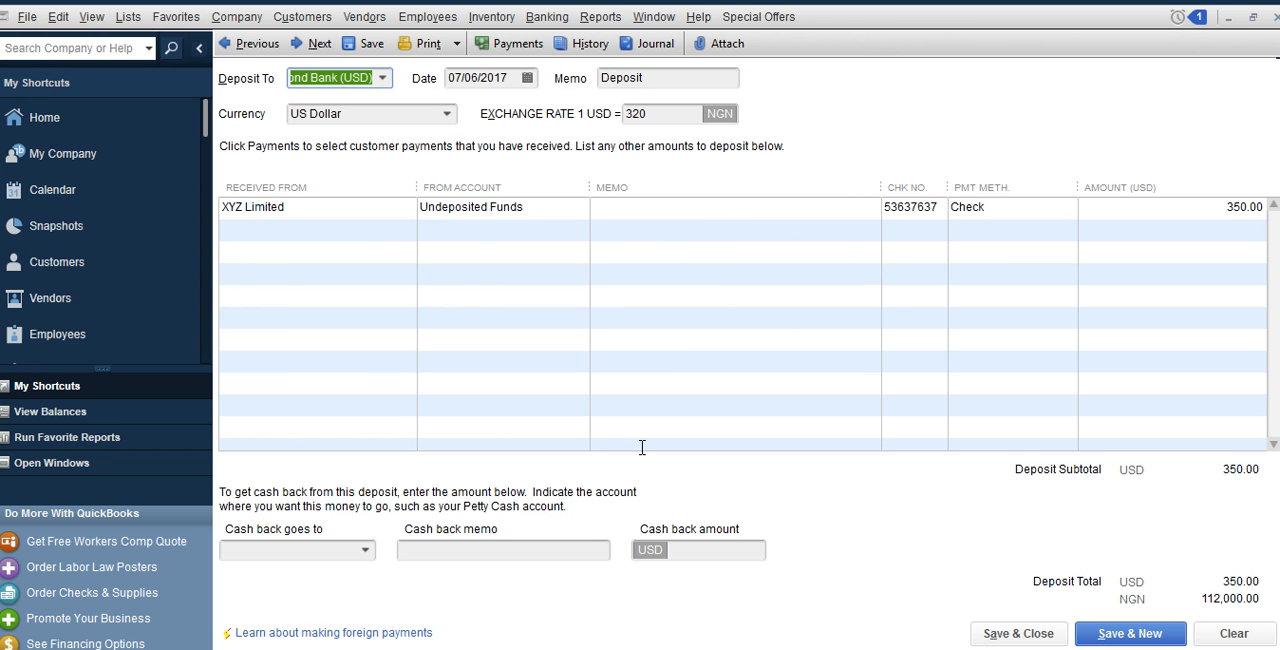
{"action": "left_click", "coordinate": [1017, 633]}
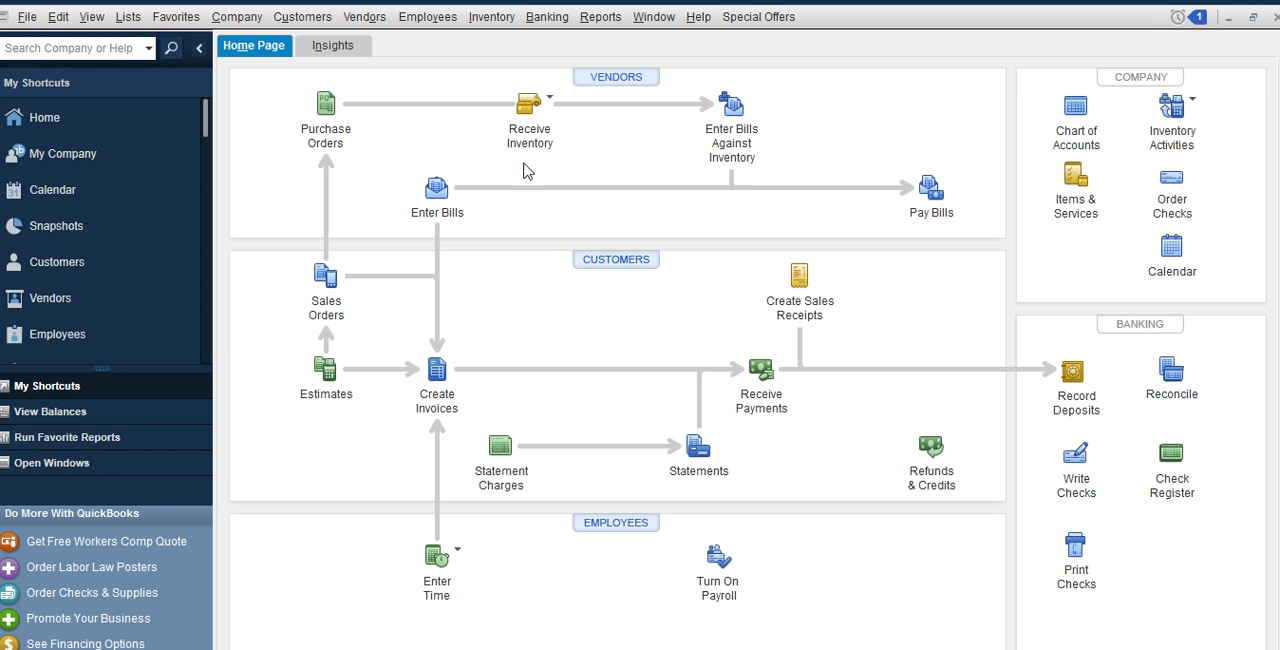
Review the Diamond Bank (USD) account register for the recorded deposit and close it
{"action": "left_click", "coordinate": [546, 28]}
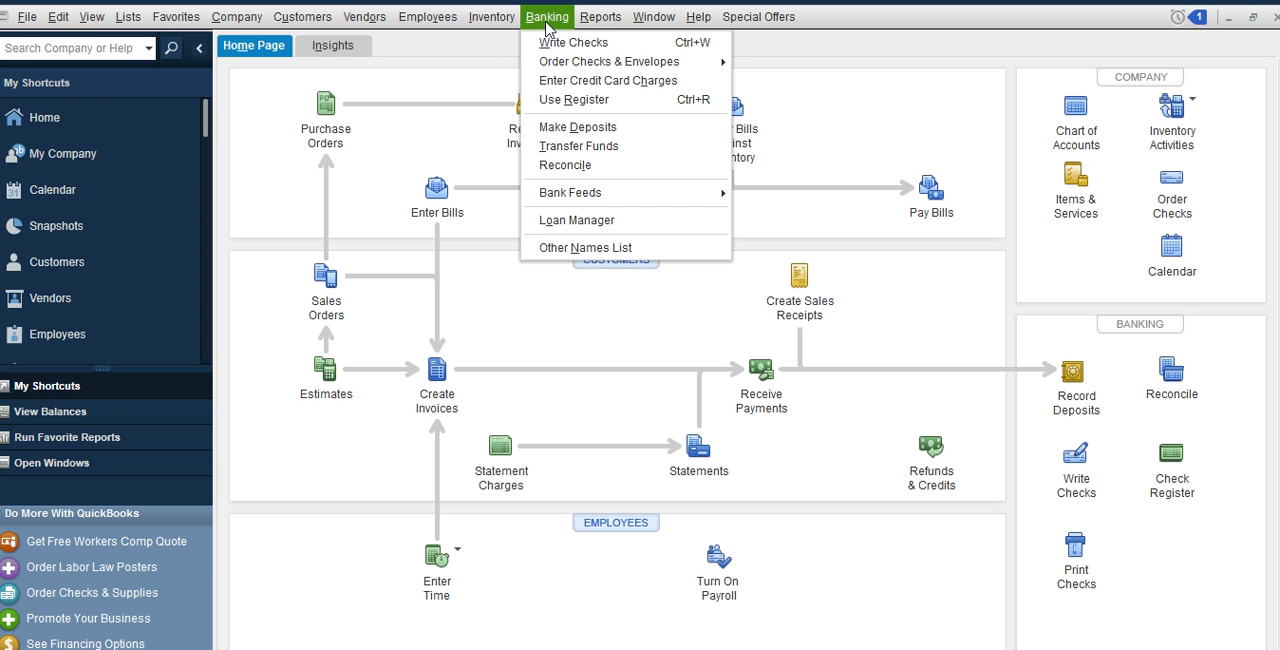
{"action": "left_click", "coordinate": [593, 106]}
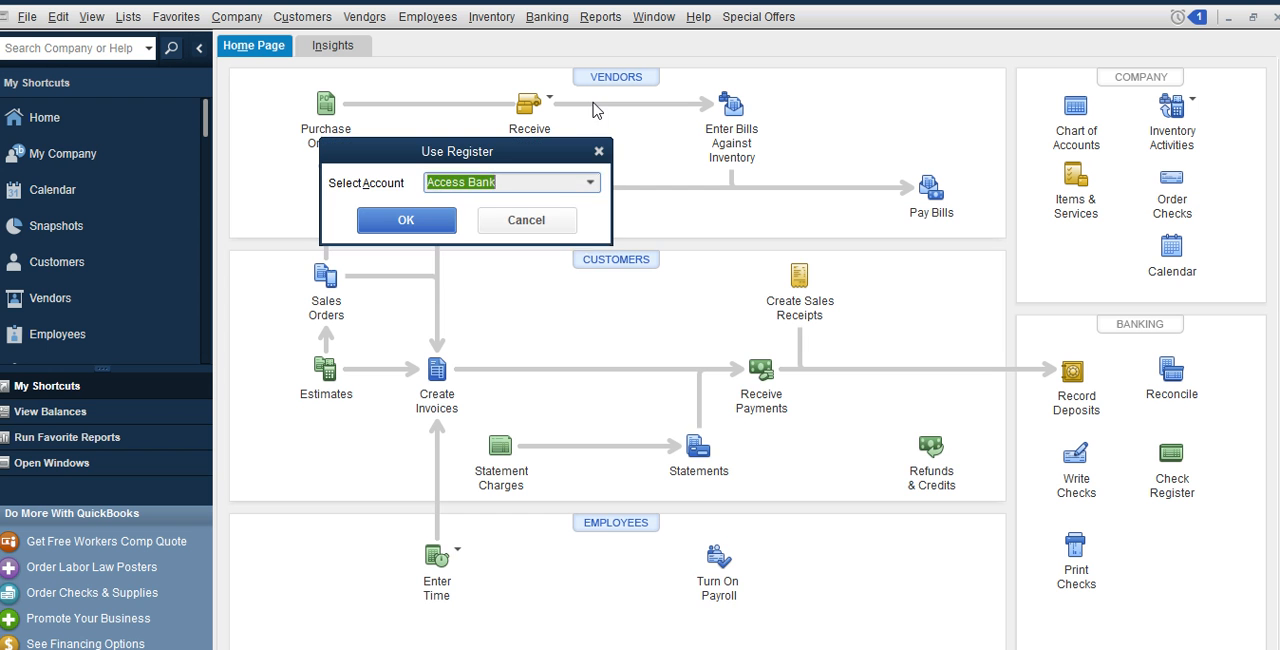
{"action": "left_click", "coordinate": [590, 182]}
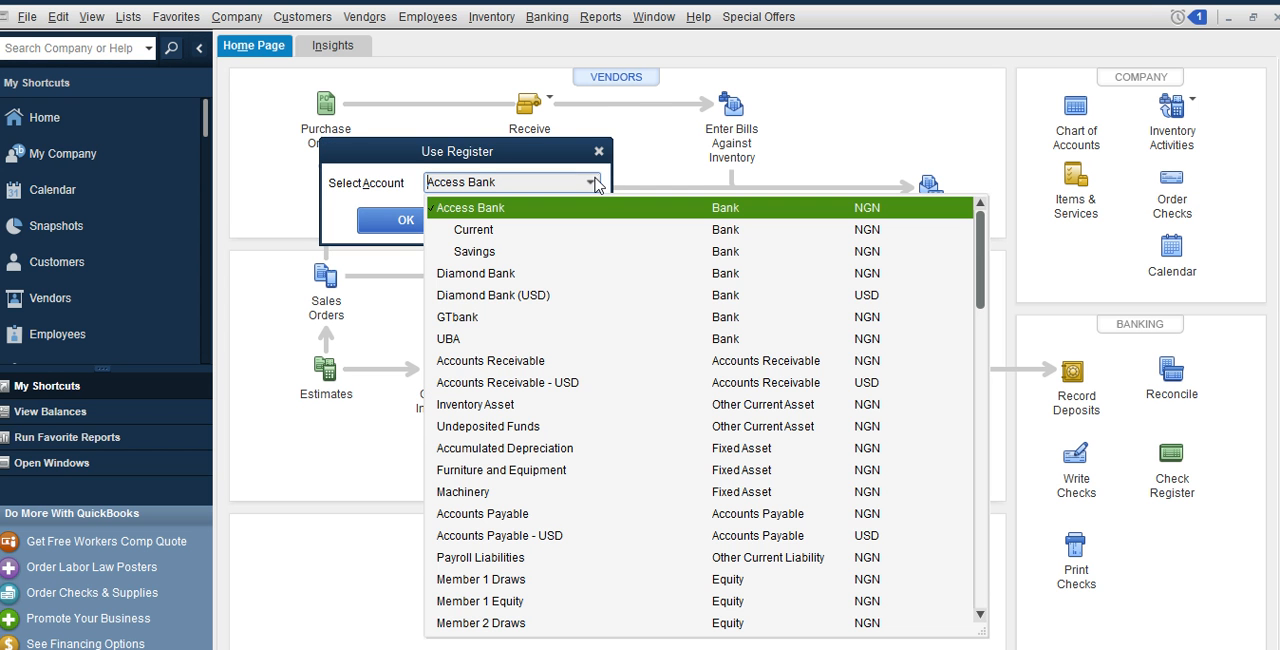
{"action": "left_click", "coordinate": [484, 296]}
{"action": "left_click", "coordinate": [420, 222]}
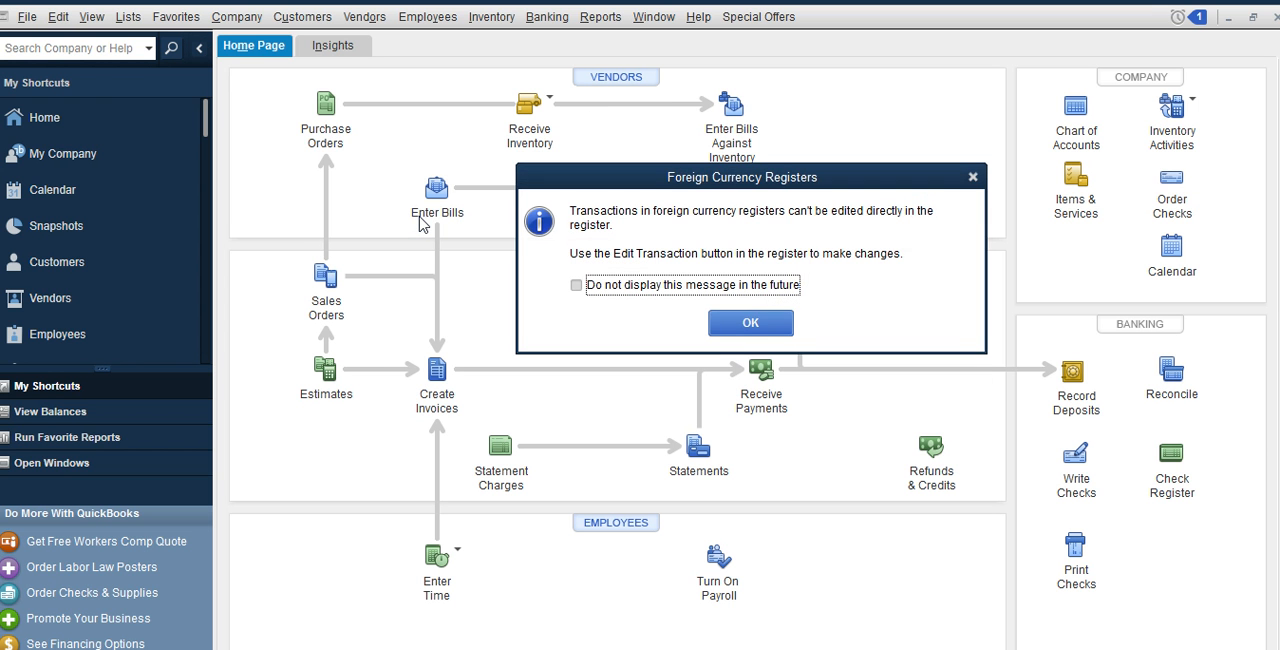
{"action": "left_click", "coordinate": [724, 320]}
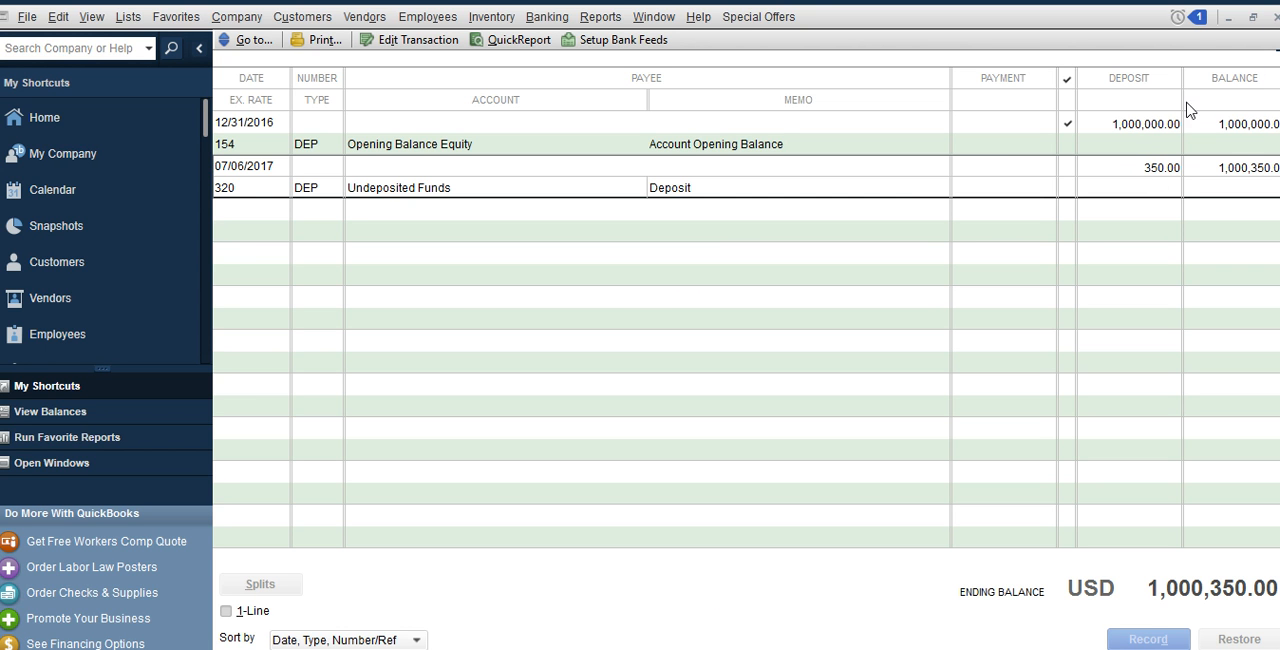
{"action": "left_click", "coordinate": [1275, 20]}
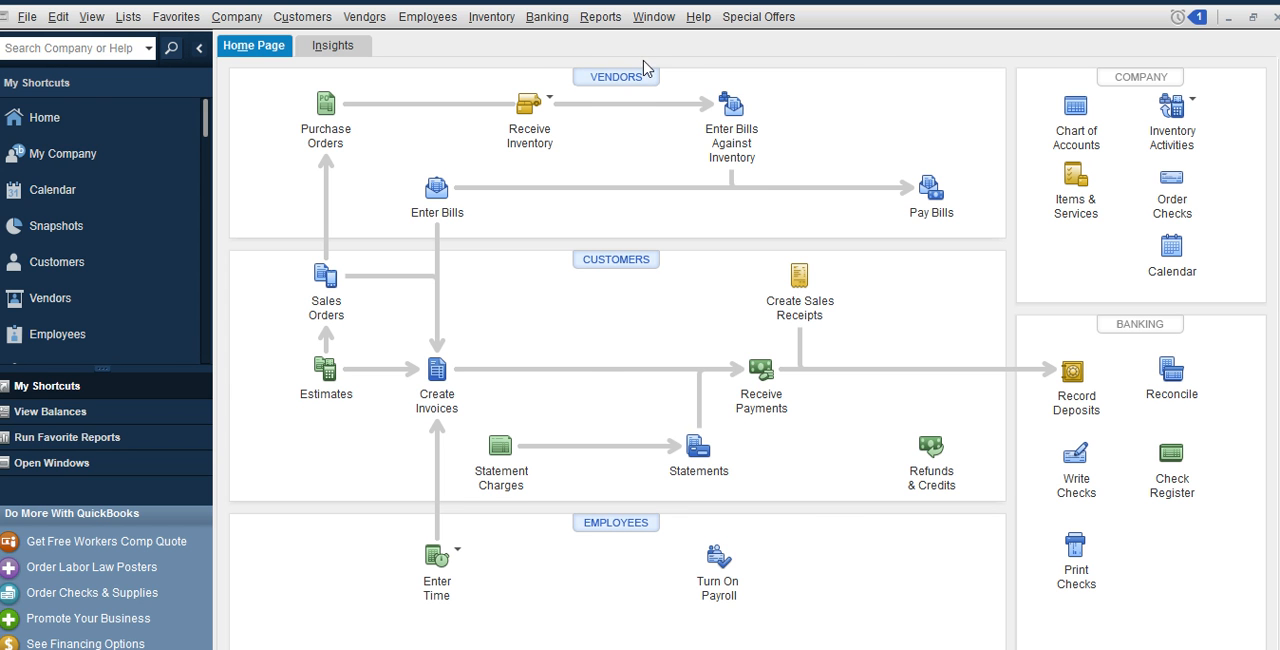
View the Customer Balance Summary report to find customers with outstanding balances, and close it
{"action": "left_click", "coordinate": [606, 18]}
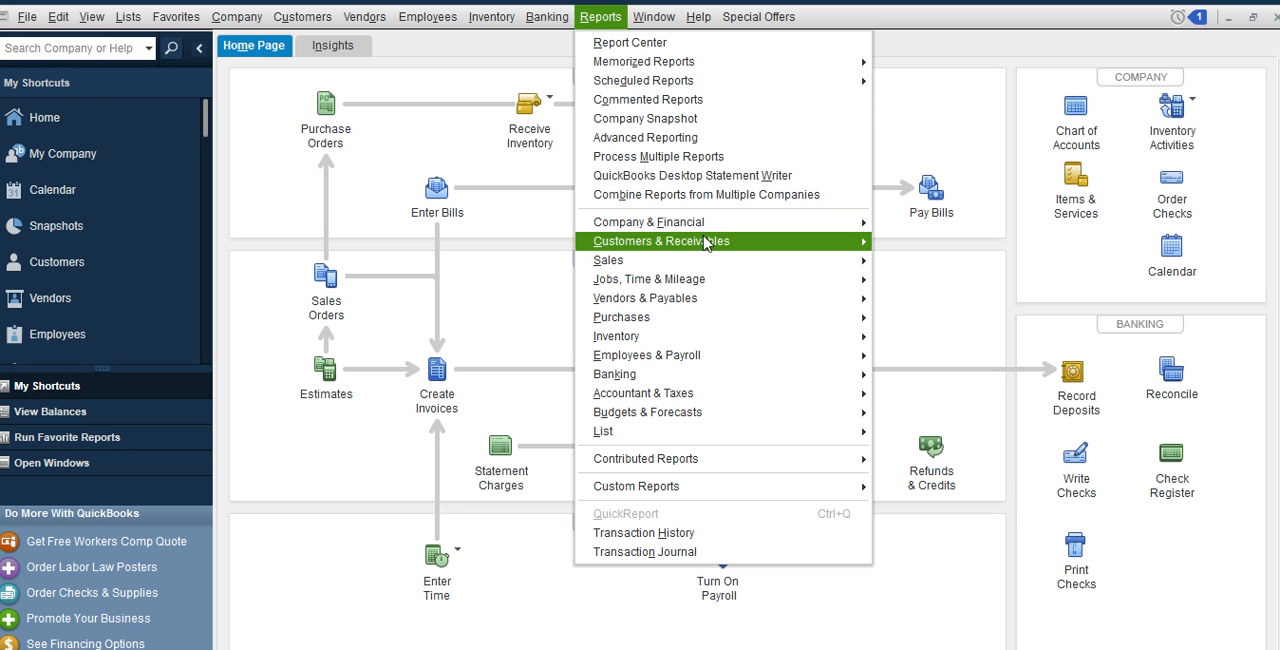
{"action": "mouse_move", "coordinate": [720, 241]}
{"action": "left_click", "coordinate": [945, 283]}
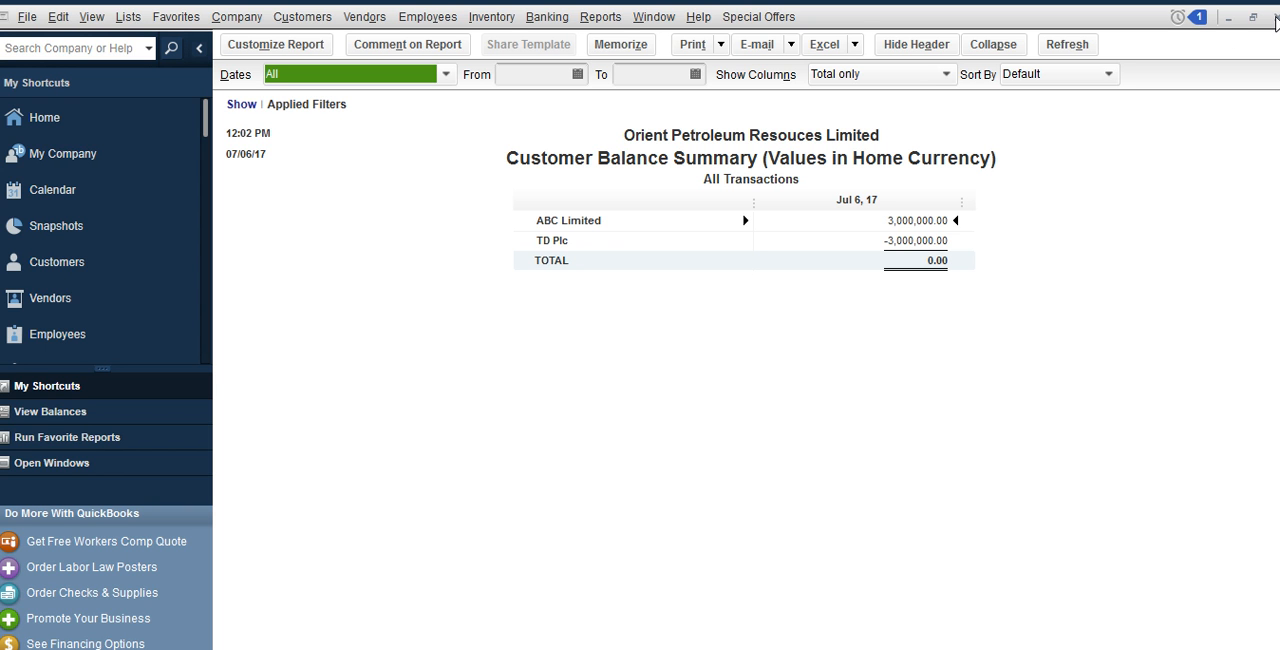
{"action": "left_click", "coordinate": [1276, 20]}
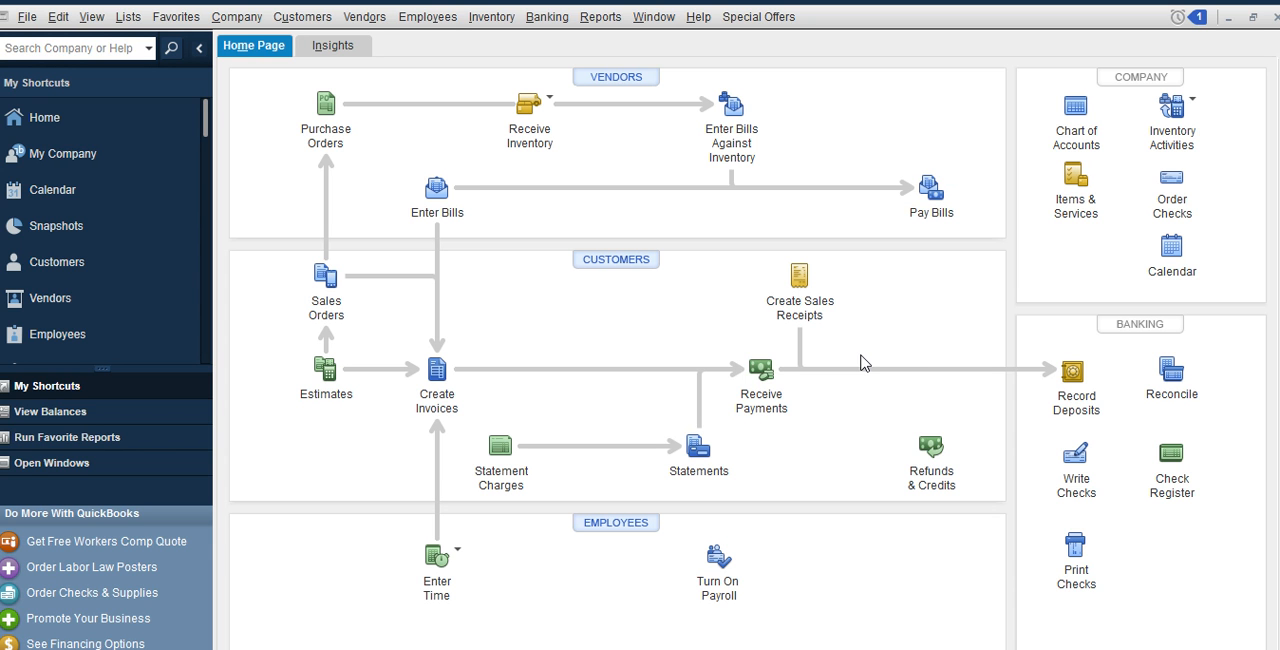
Receive a cash payment of 1,000,000 NGN from ABC Limited against its open invoice, then save and close it
{"action": "left_click", "coordinate": [764, 372]}
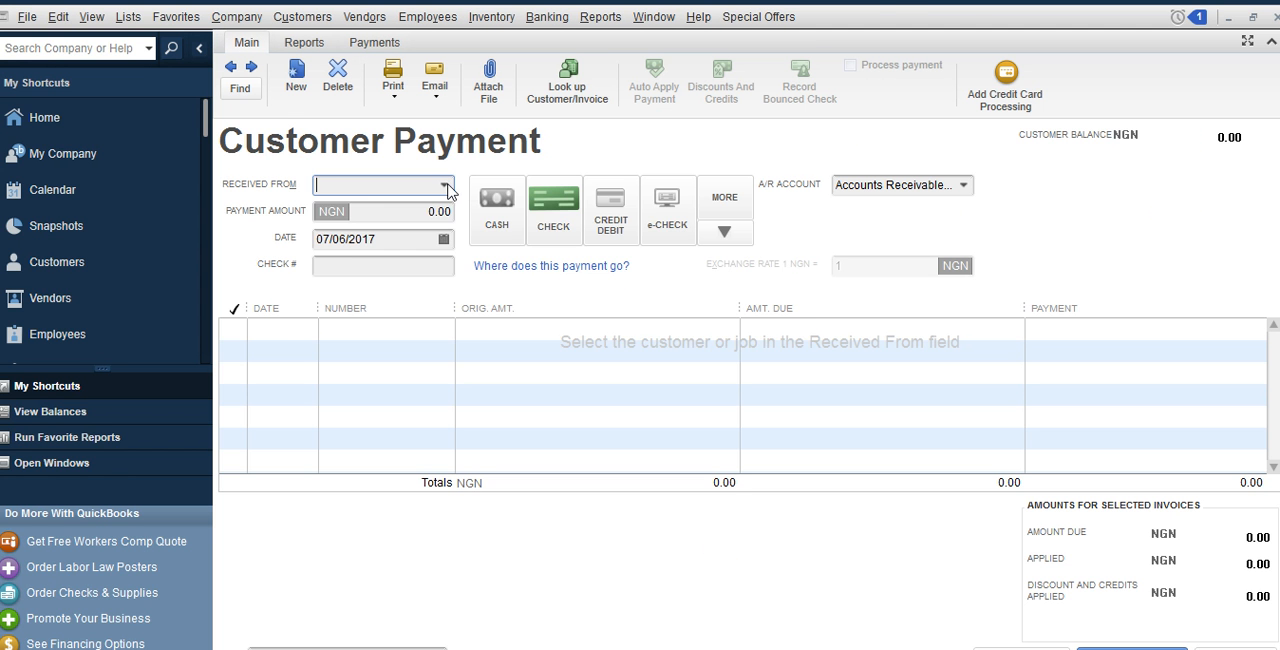
{"action": "left_click", "coordinate": [446, 188]}
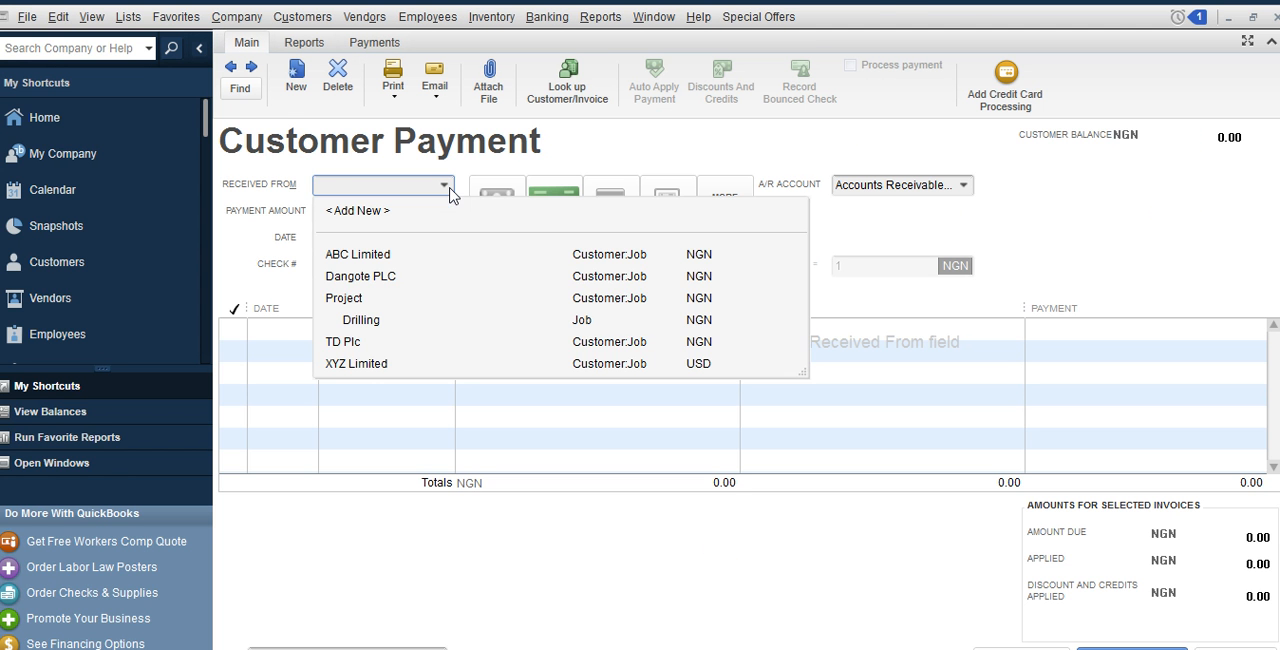
{"action": "left_click", "coordinate": [373, 258]}
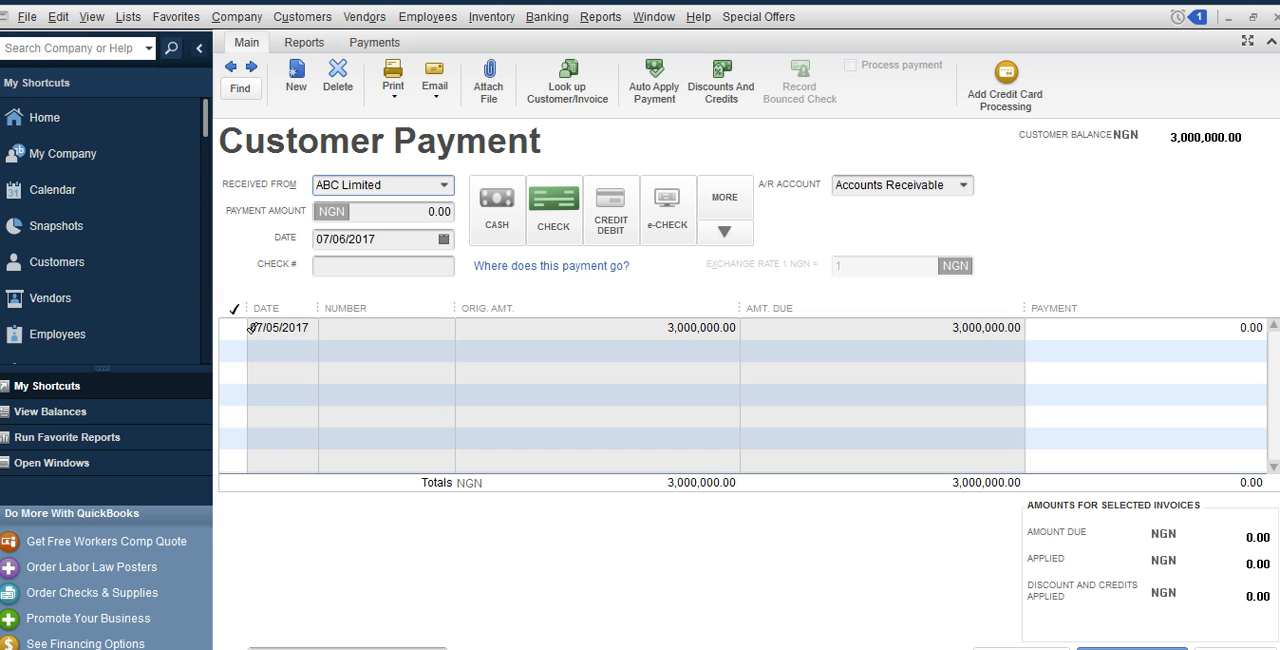
{"action": "left_click", "coordinate": [420, 215]}
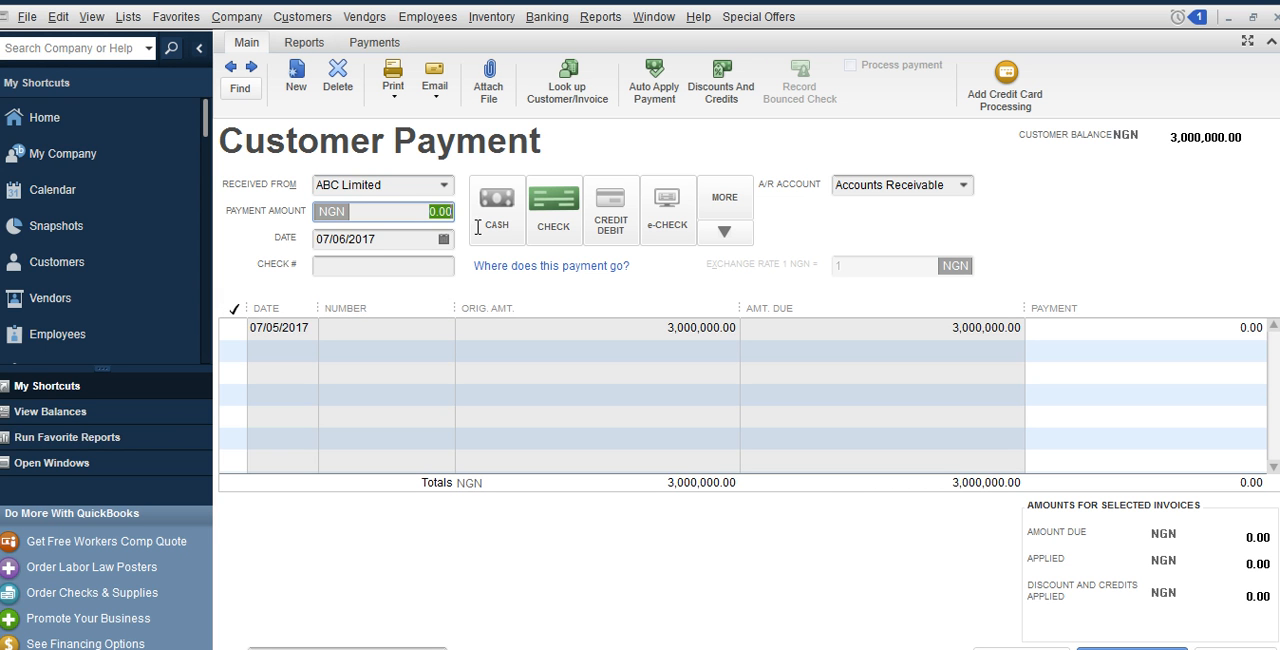
{"action": "type", "text": "1000000"}
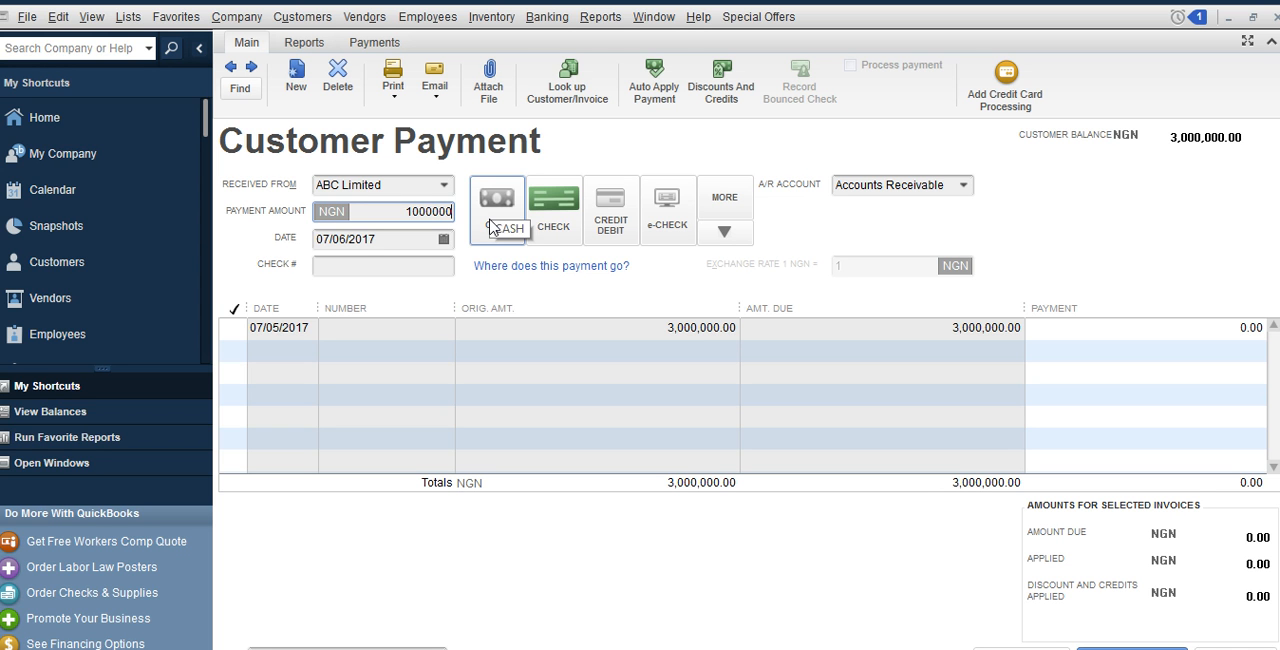
{"action": "left_click", "coordinate": [500, 232]}
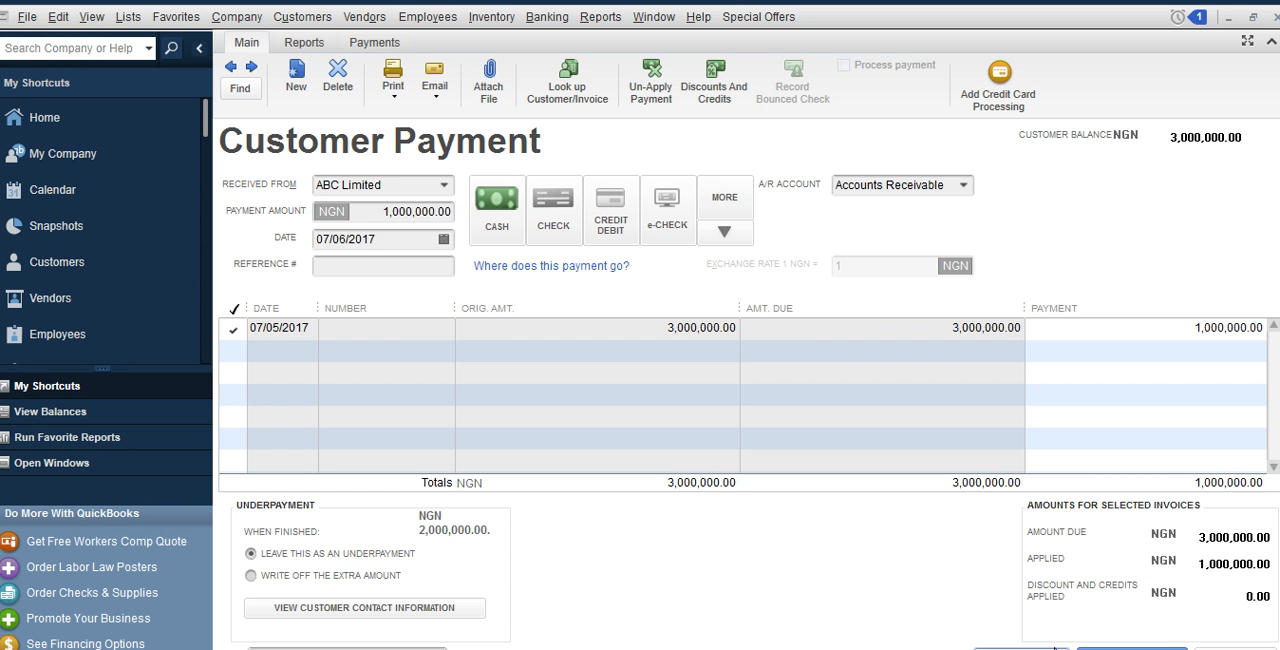
{"action": "left_click", "coordinate": [1021, 648]}
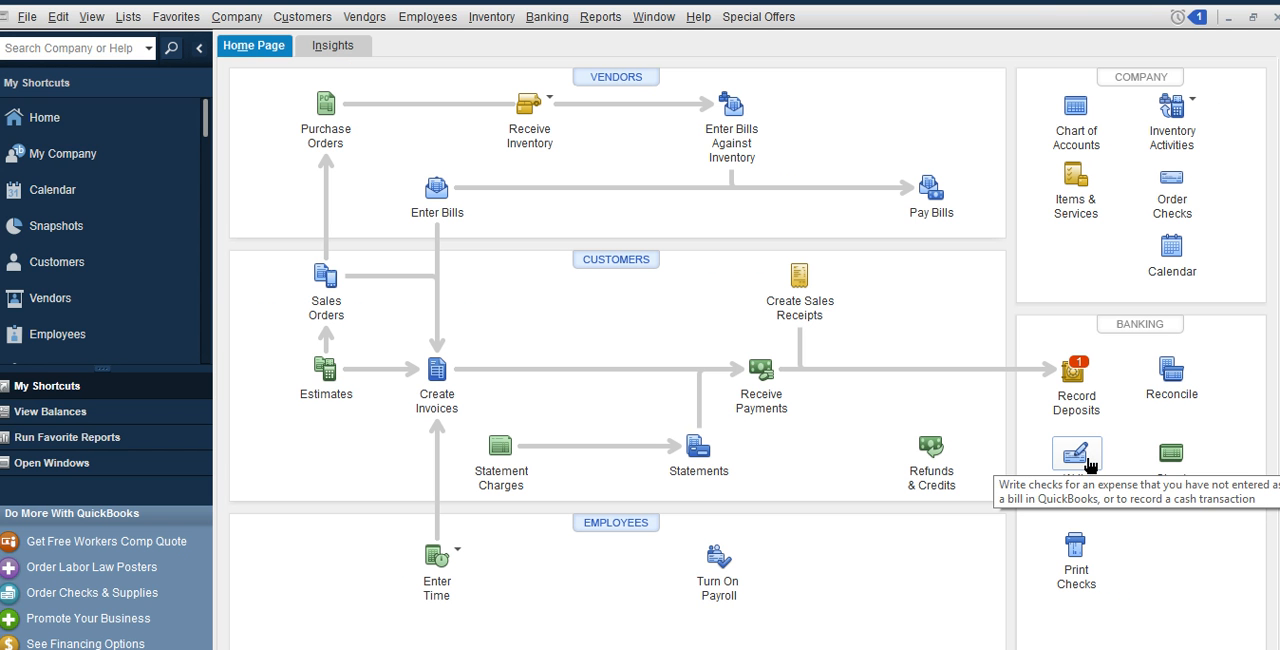
Start a deposit and include ABC Limited's 1,000,000 NGN cash payment in it
{"action": "left_click", "coordinate": [1074, 372]}
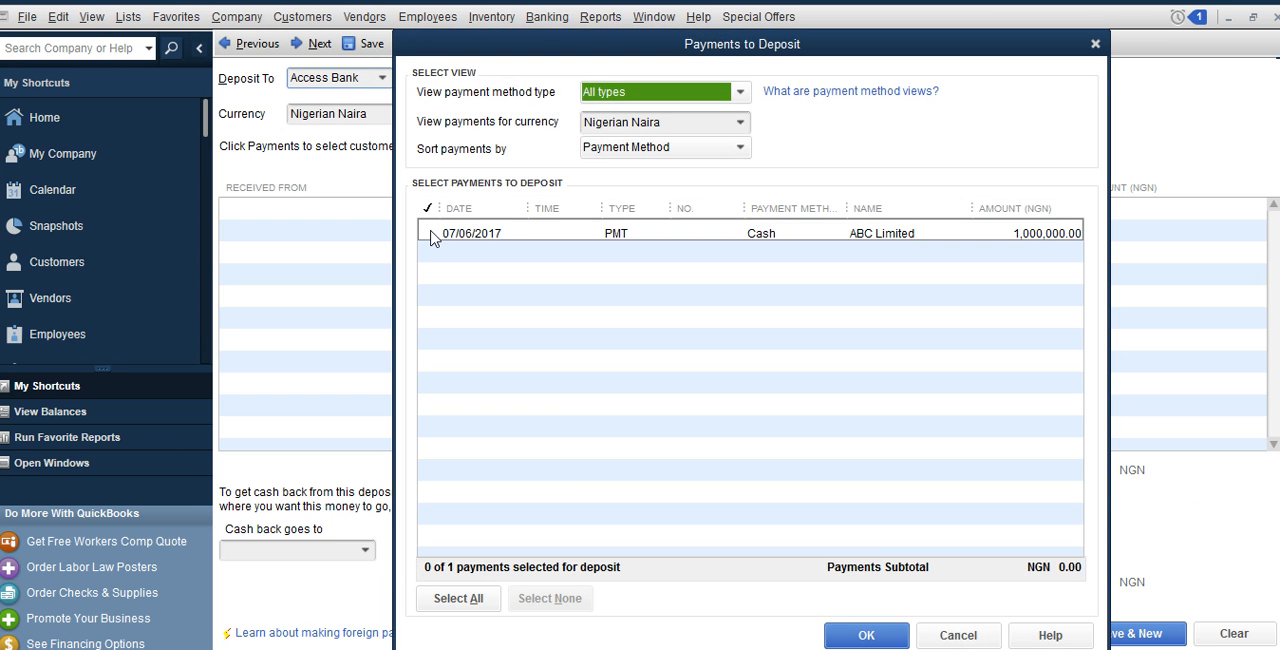
{"action": "left_click", "coordinate": [429, 232]}
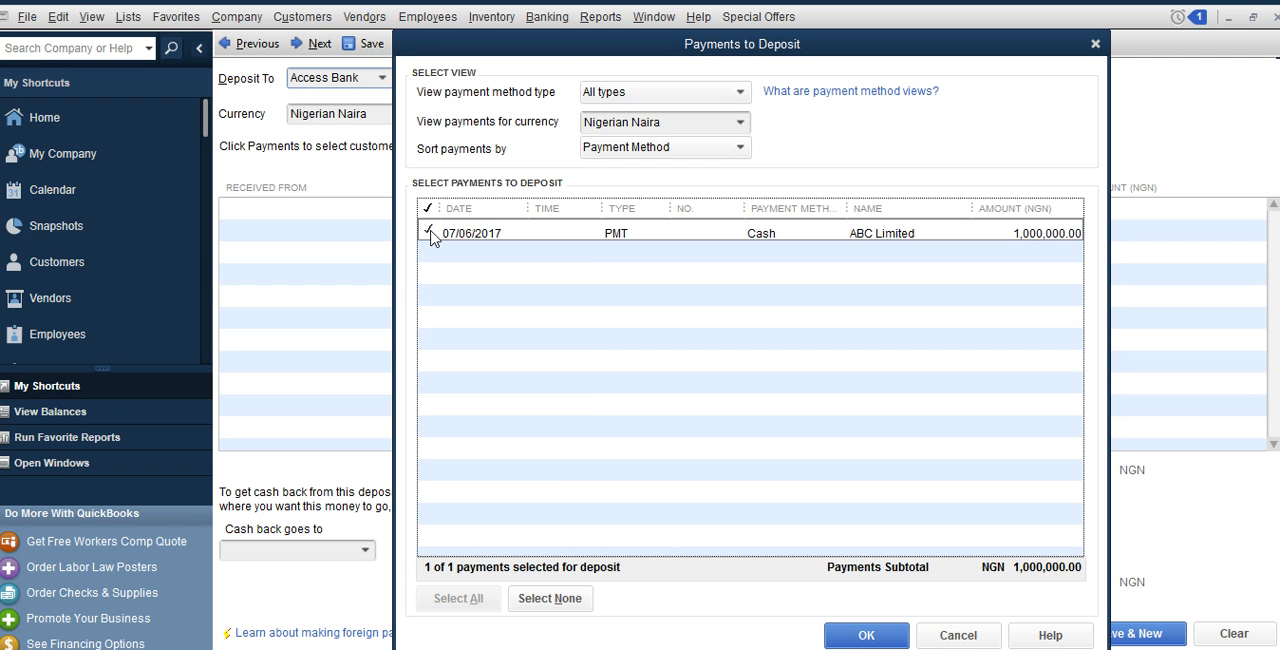
{"action": "left_click", "coordinate": [850, 636]}
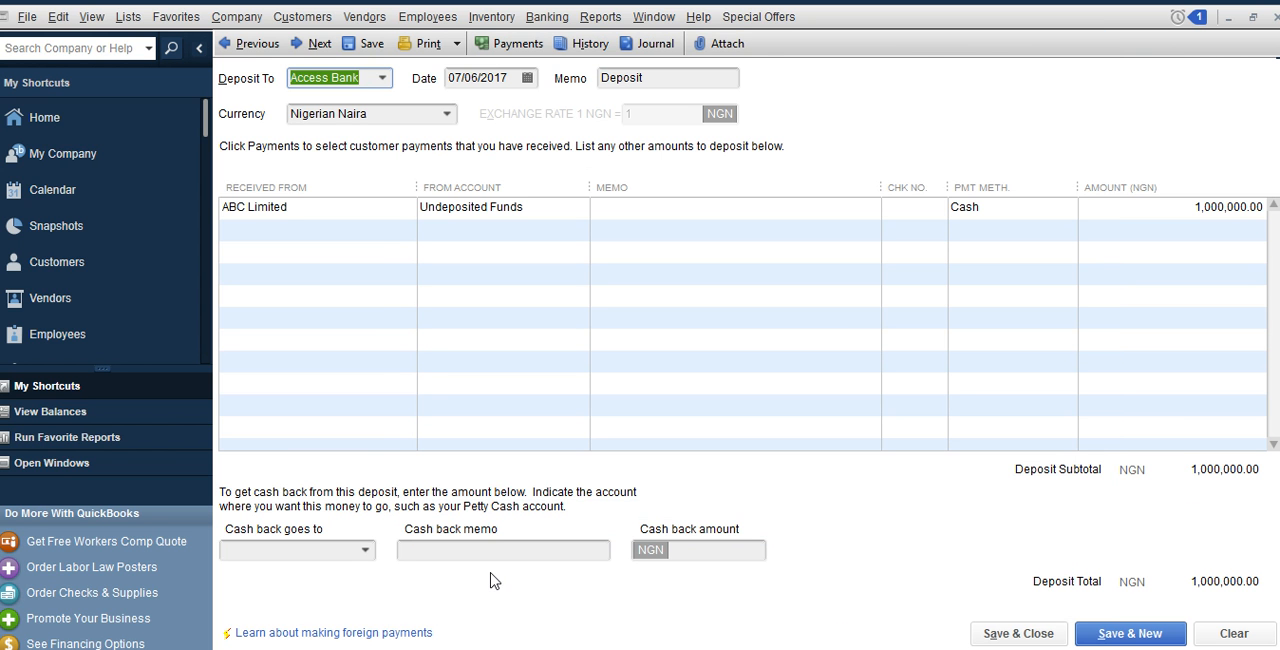
Direct cash back from the deposit to Diamond Bank with an amount of 500,000 NGN
{"action": "left_click", "coordinate": [463, 558]}
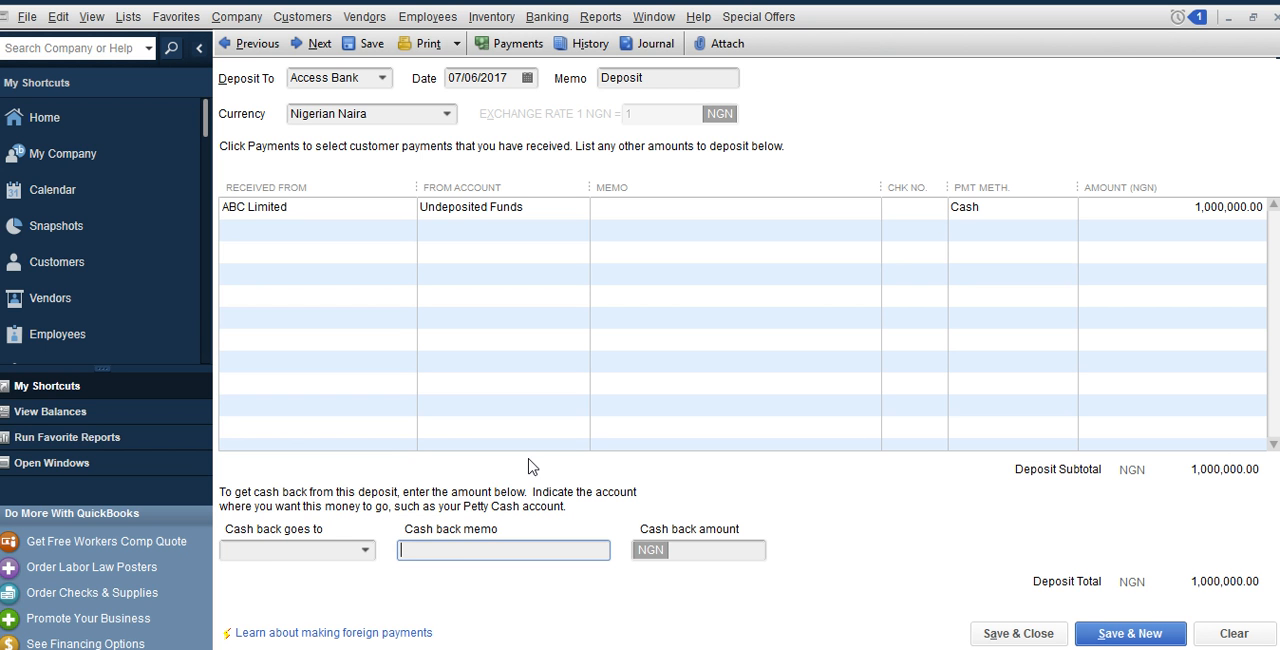
{"action": "left_click", "coordinate": [366, 553]}
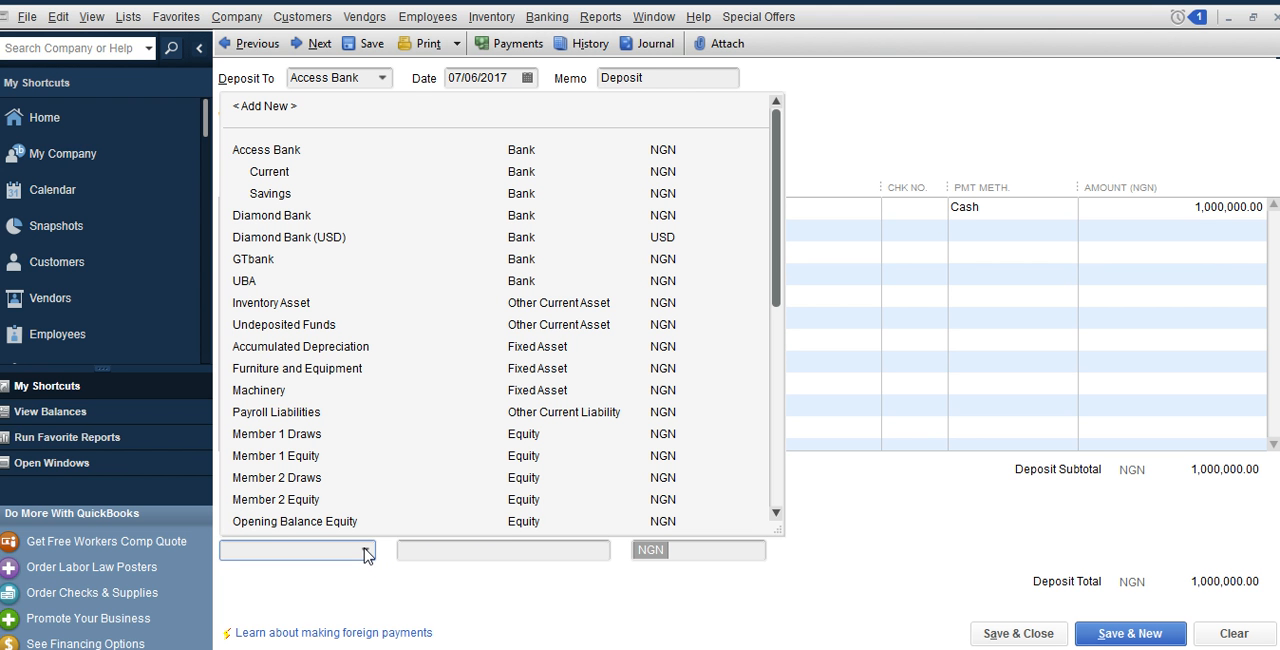
{"action": "left_click", "coordinate": [274, 218]}
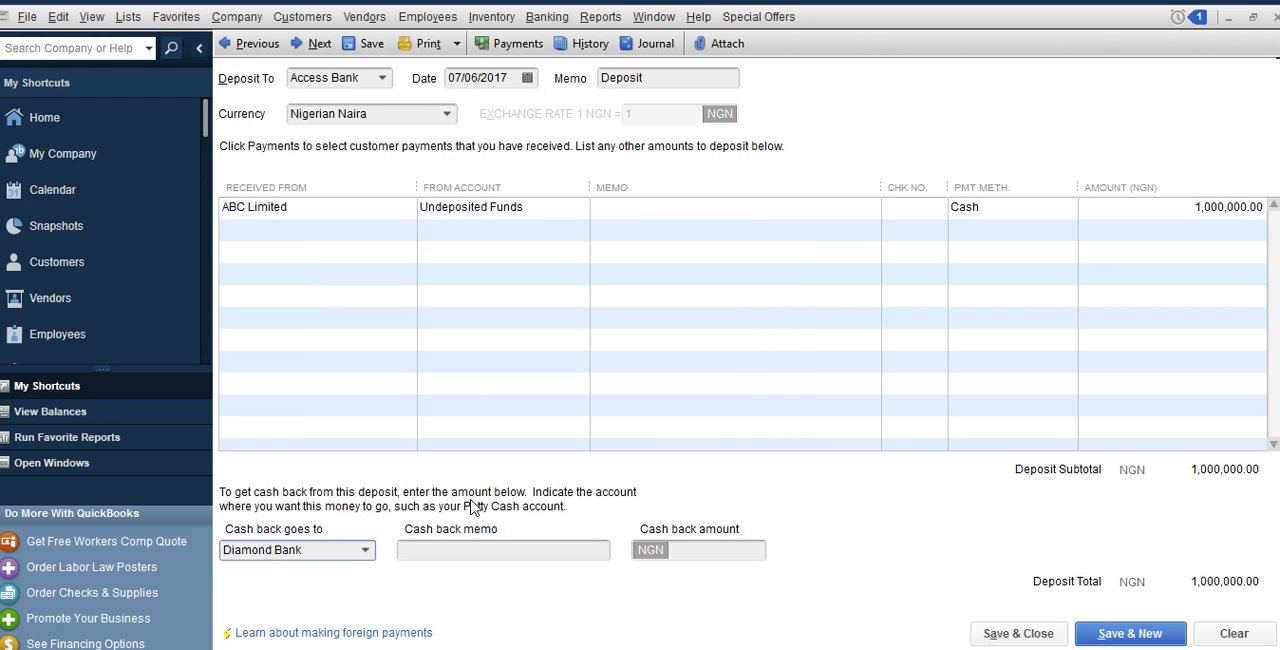
{"action": "left_click", "coordinate": [709, 549]}
{"action": "type", "text": "50"}
{"action": "type", "text": "0000"}
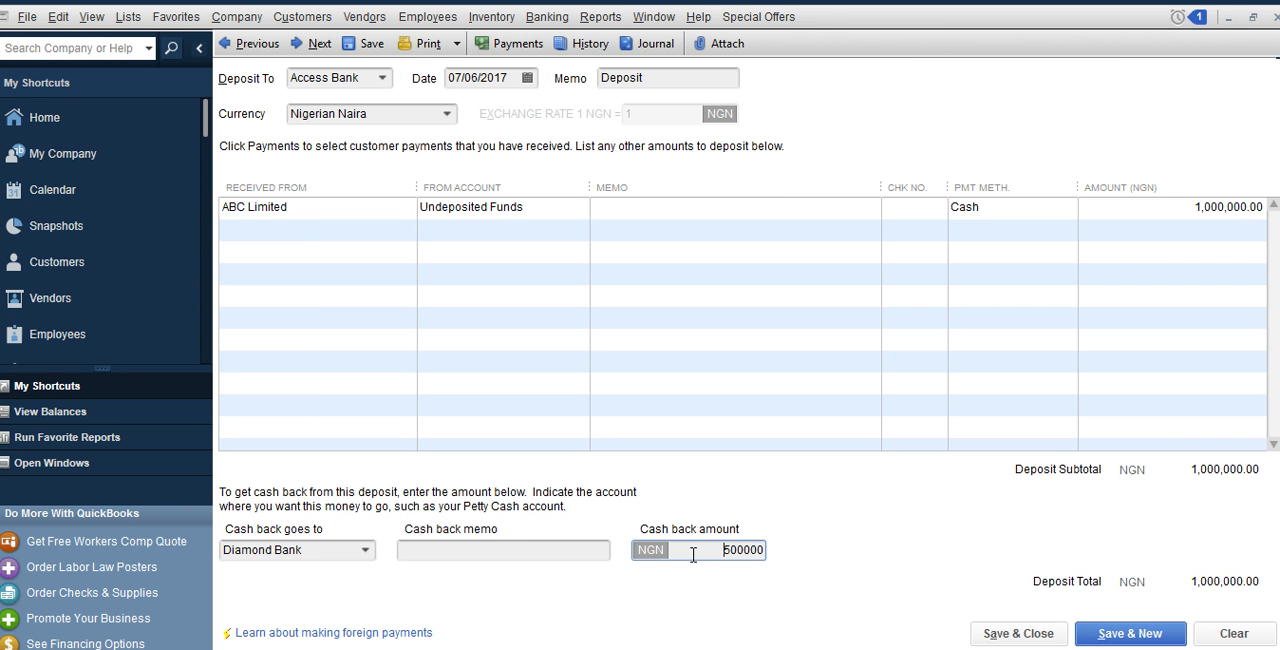
{"action": "left_click", "coordinate": [579, 552]}
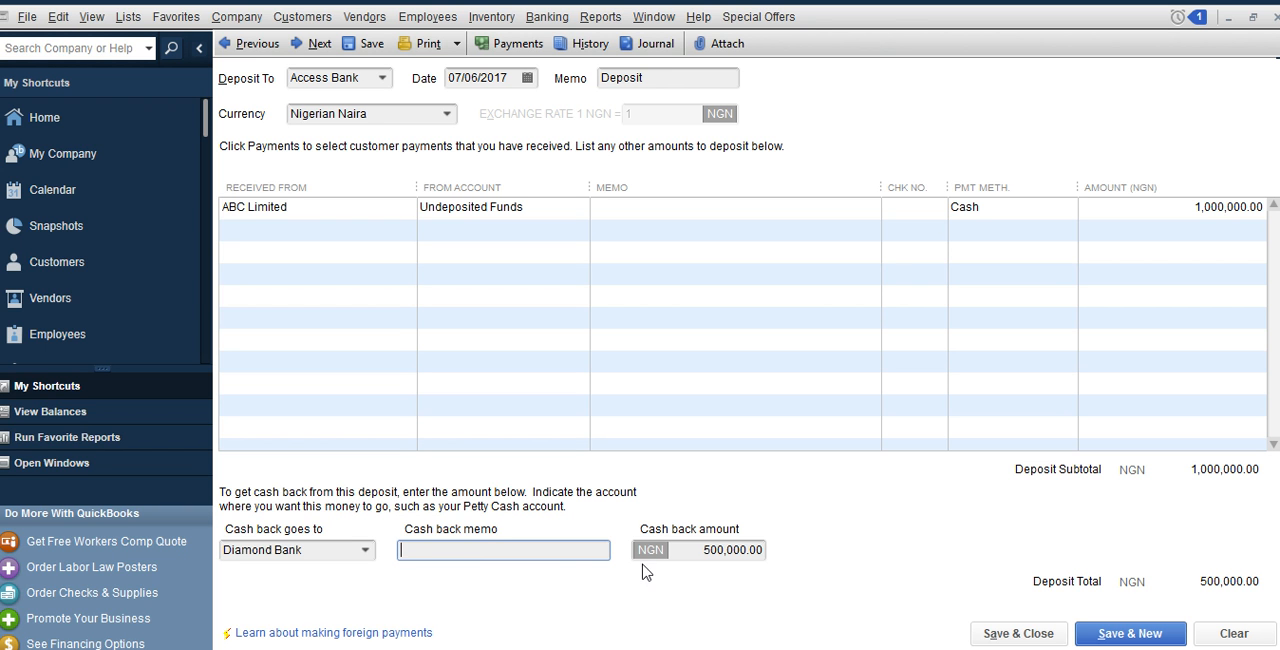
Set the deposit's cash back amount to 300,000 NGN, then save and close the deposit
{"action": "left_click", "coordinate": [718, 558]}
{"action": "key", "text": "BackSpace"}
{"action": "type", "text": "3"}
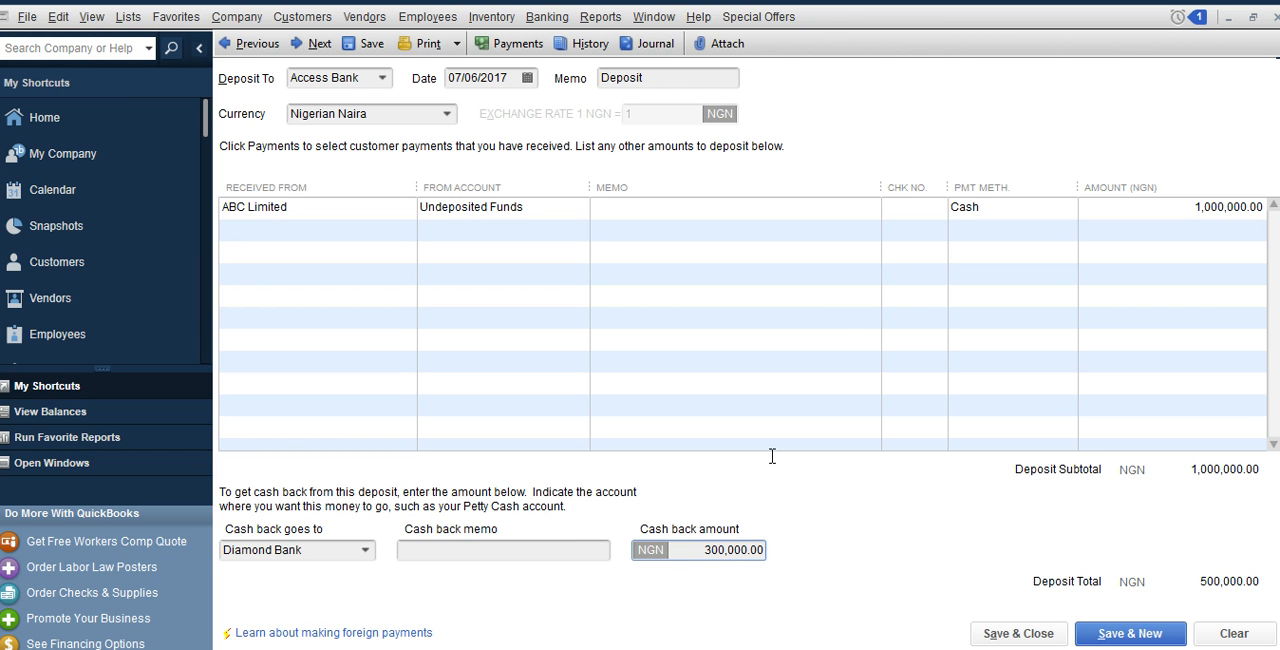
{"action": "left_click", "coordinate": [1032, 636]}
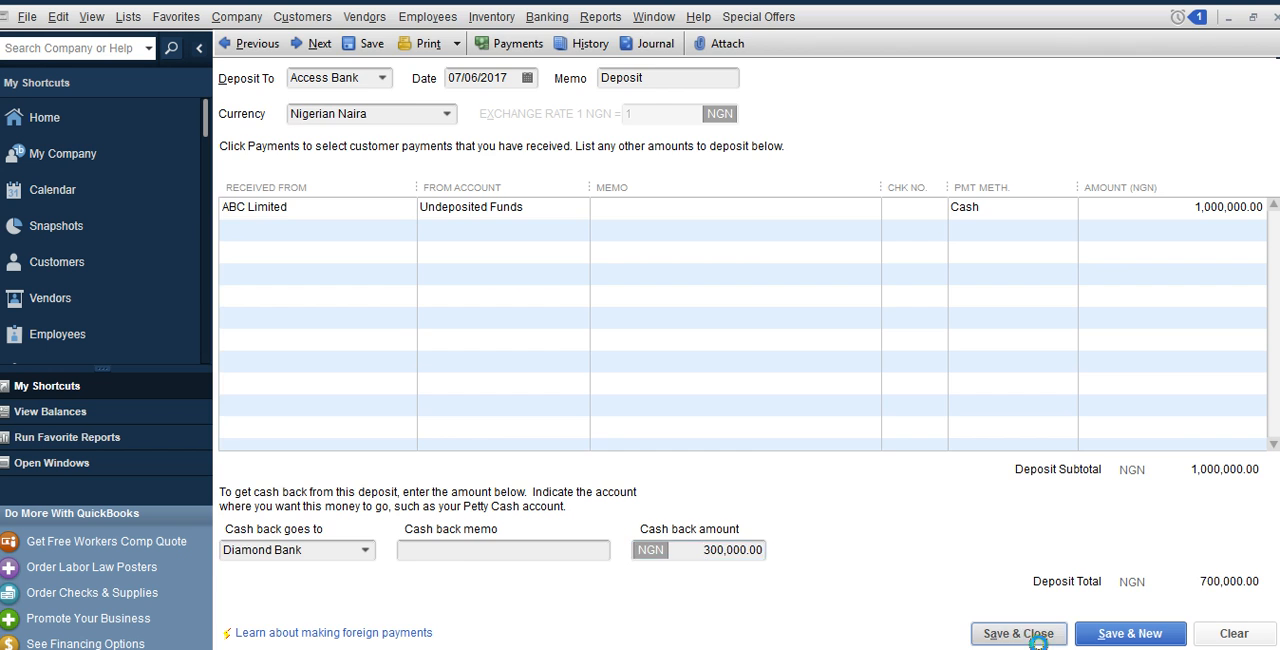
Review the Access Bank register for the deposited portion of ABC Limited's payment, then close it
{"action": "left_click", "coordinate": [558, 17]}
{"action": "left_click", "coordinate": [567, 103]}
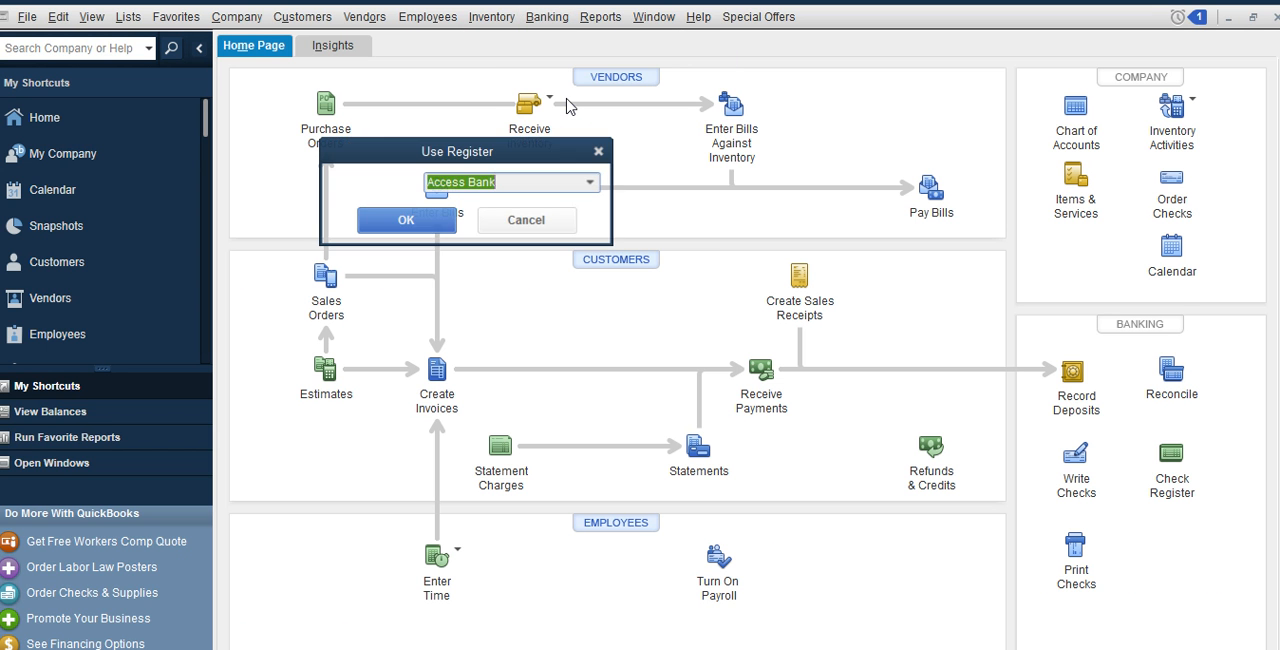
{"action": "left_click", "coordinate": [430, 224]}
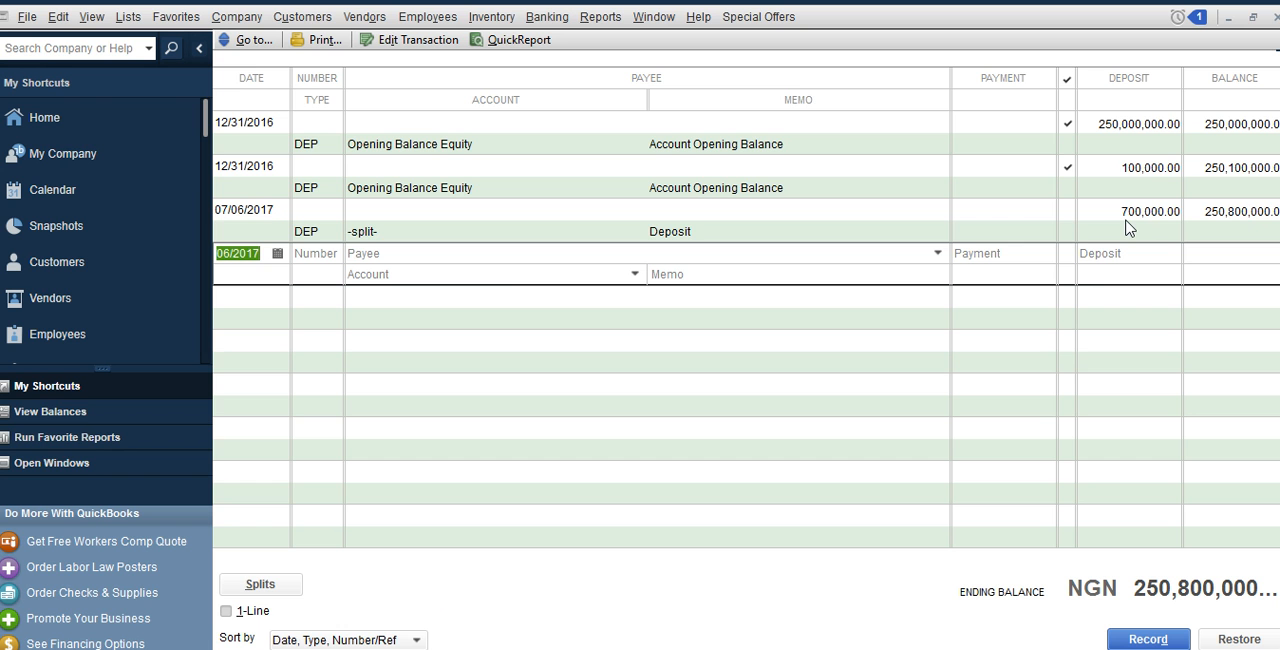
{"action": "left_click", "coordinate": [1276, 19]}
Review the Diamond Bank NGN register for the cash back entry, then return to the home page
{"action": "left_click", "coordinate": [547, 17]}
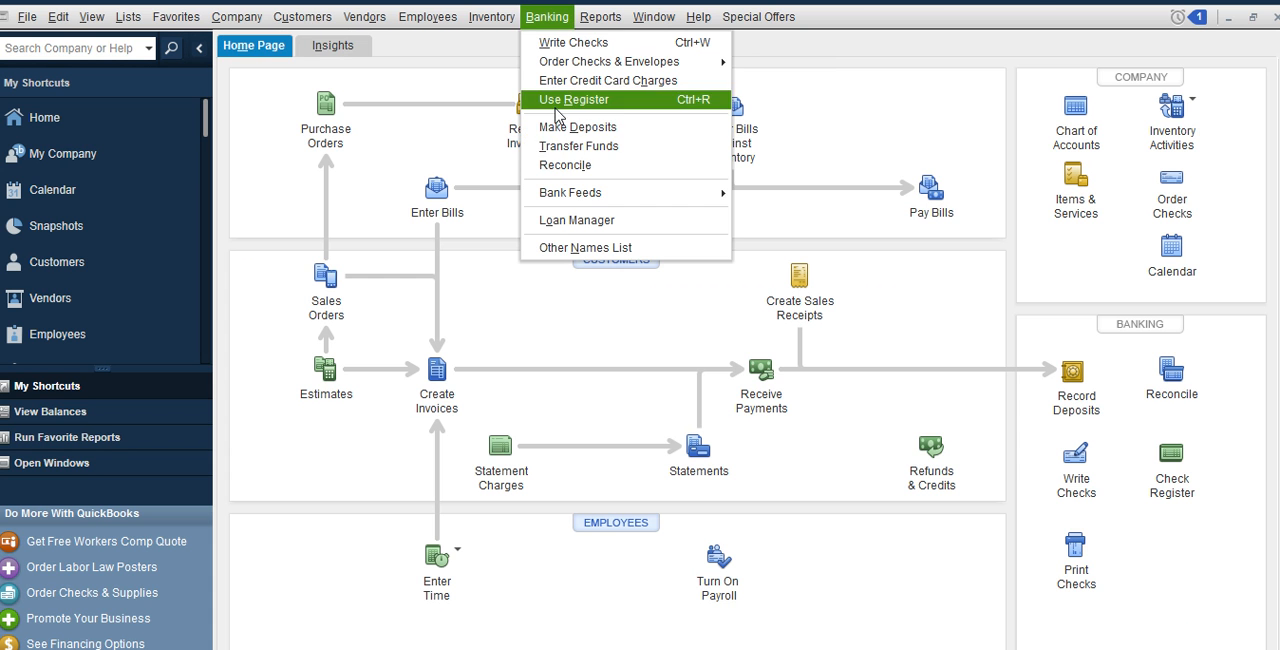
{"action": "left_click", "coordinate": [556, 102]}
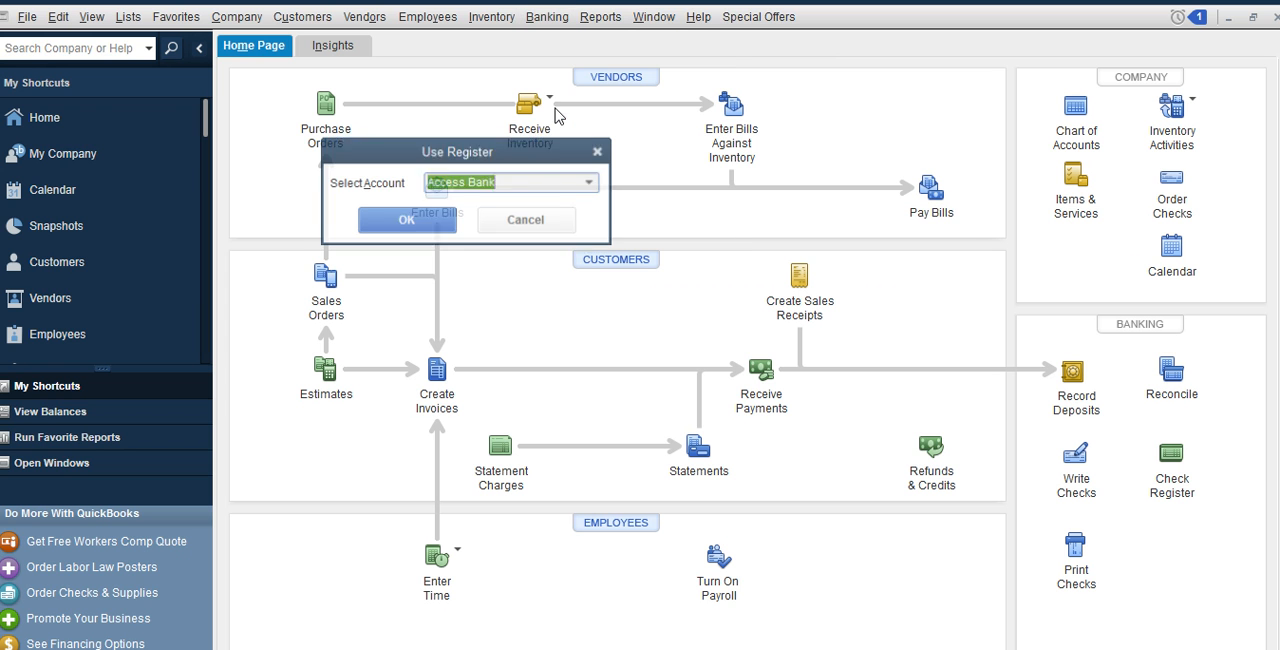
{"action": "left_click", "coordinate": [590, 184]}
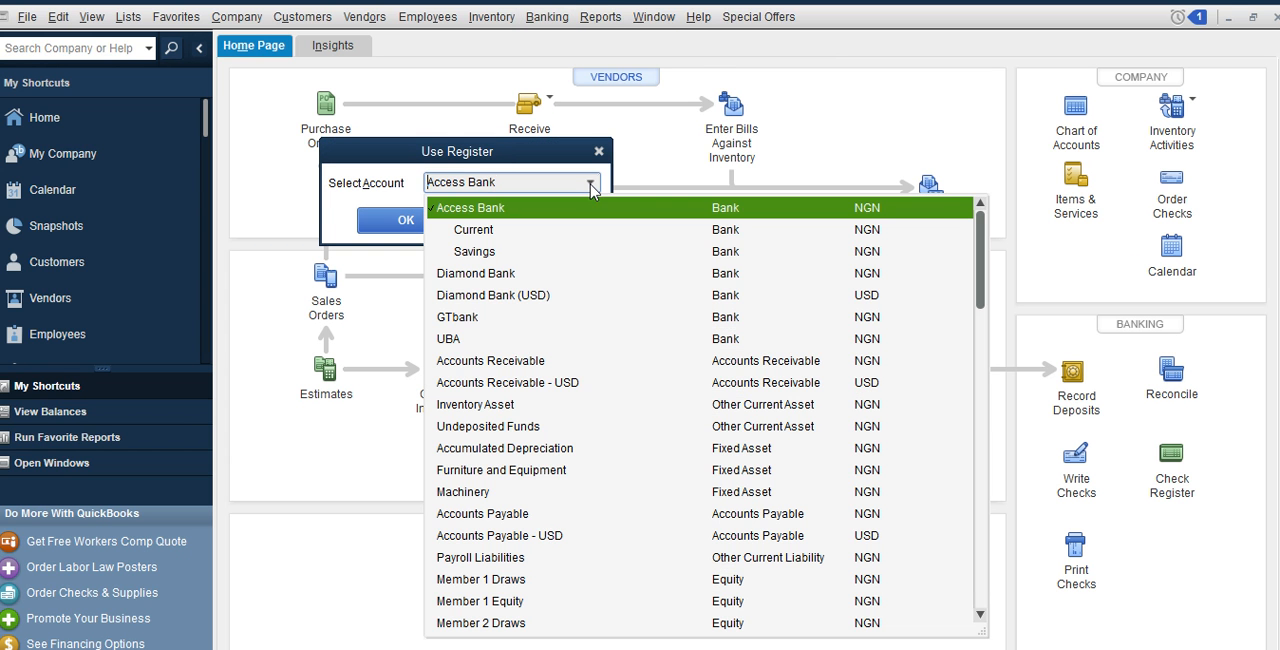
{"action": "left_click", "coordinate": [474, 274]}
{"action": "left_click", "coordinate": [406, 221]}
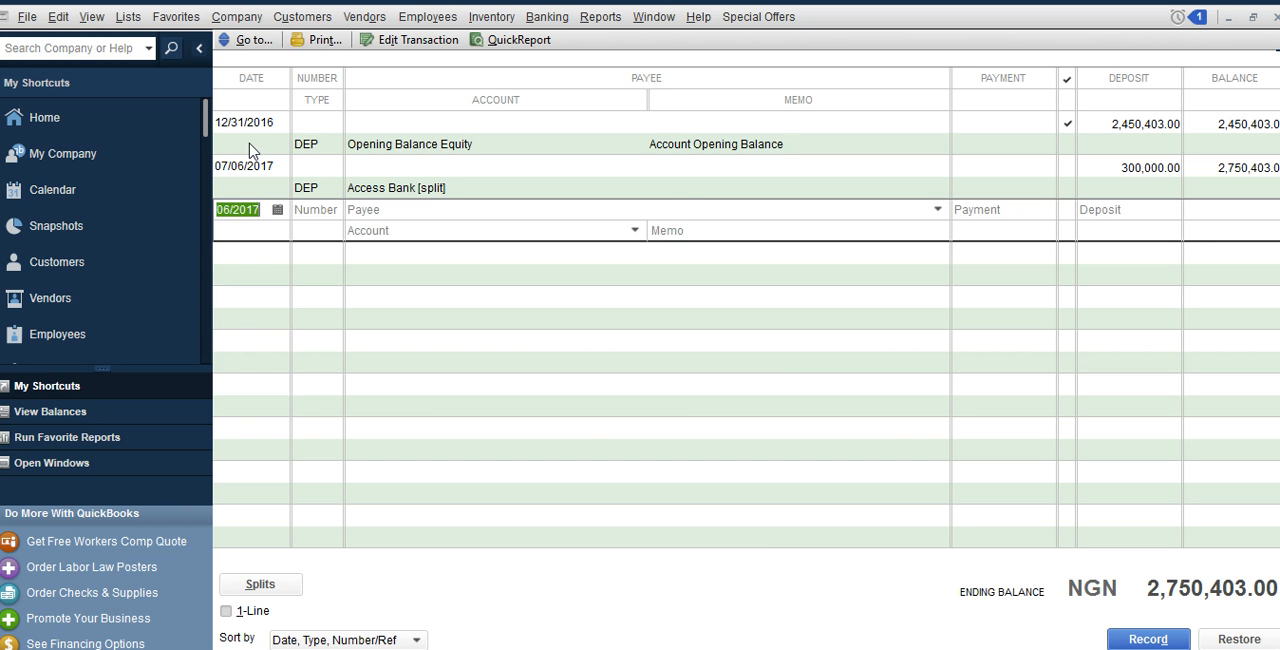
{"action": "left_click", "coordinate": [95, 118]}
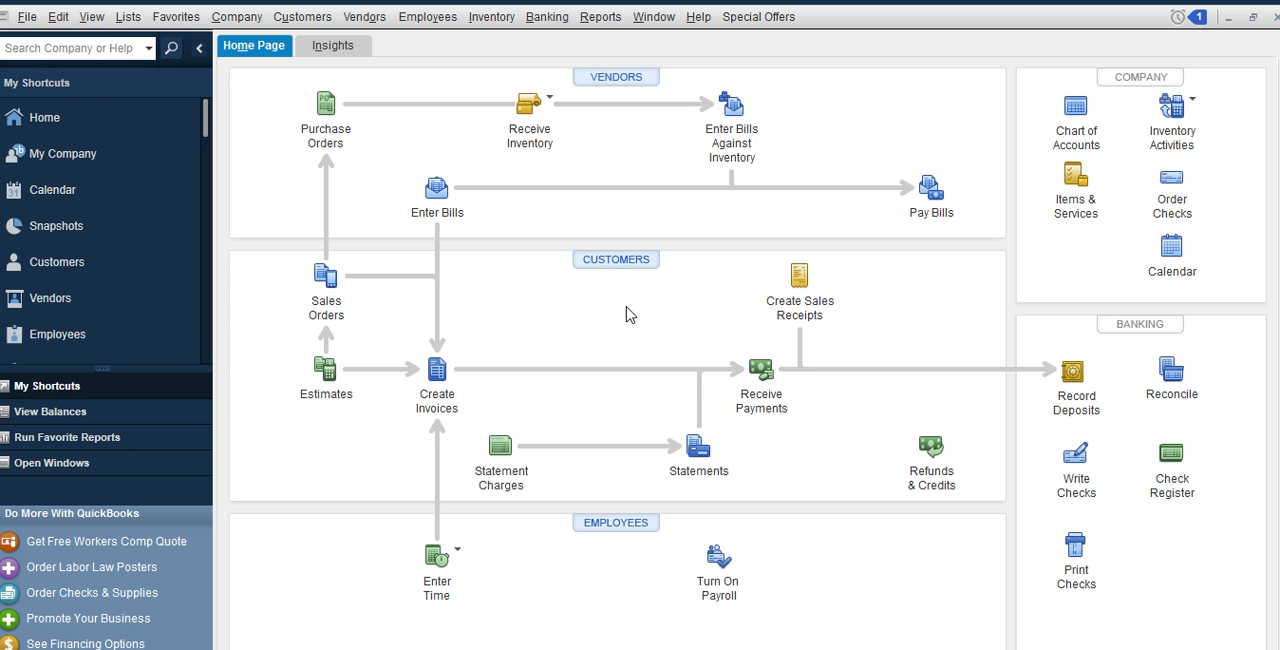
Receive a cash payment of 500,000 NGN from ABC Limited against its open invoice, then save and close it
{"action": "left_click", "coordinate": [760, 387]}
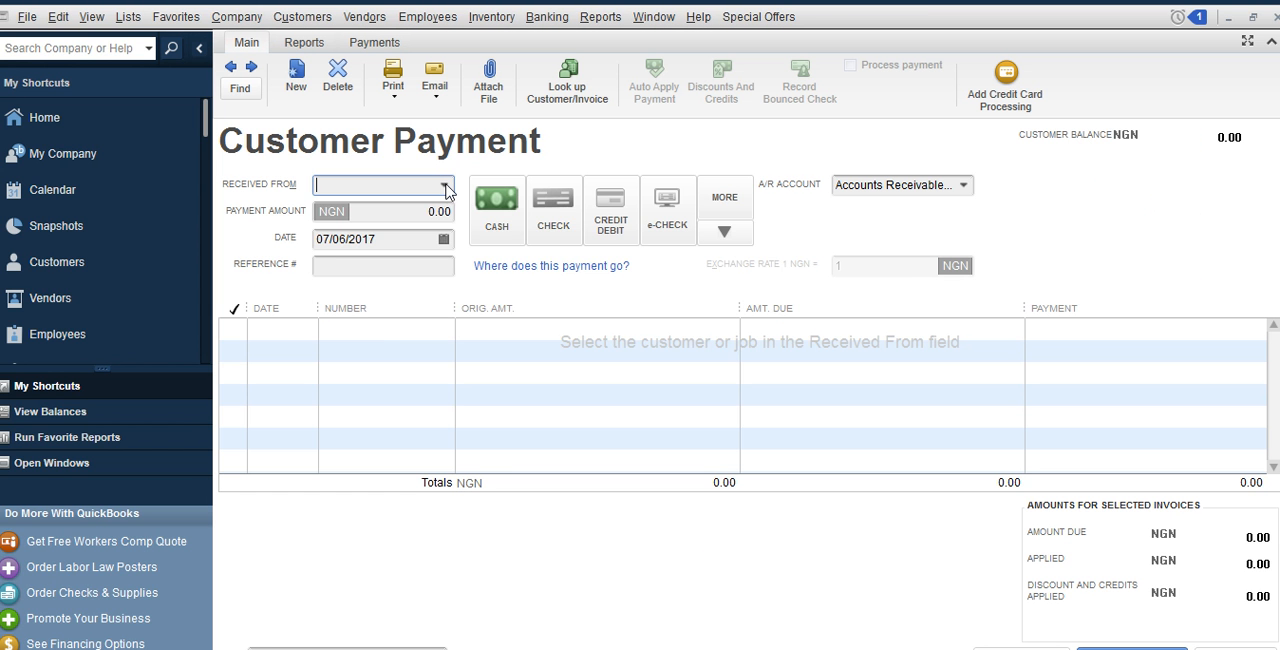
{"action": "left_click", "coordinate": [444, 185]}
{"action": "left_click", "coordinate": [388, 255]}
{"action": "left_click", "coordinate": [823, 325]}
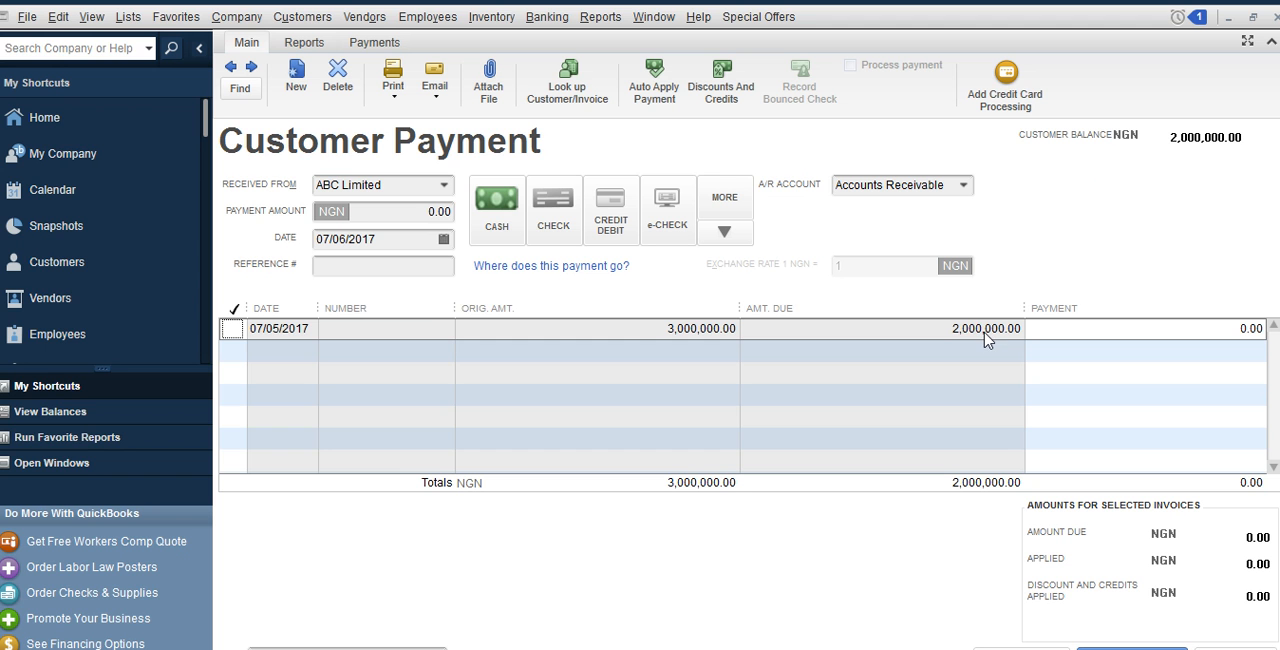
{"action": "left_click", "coordinate": [428, 214]}
{"action": "double_click", "coordinate": [438, 222]}
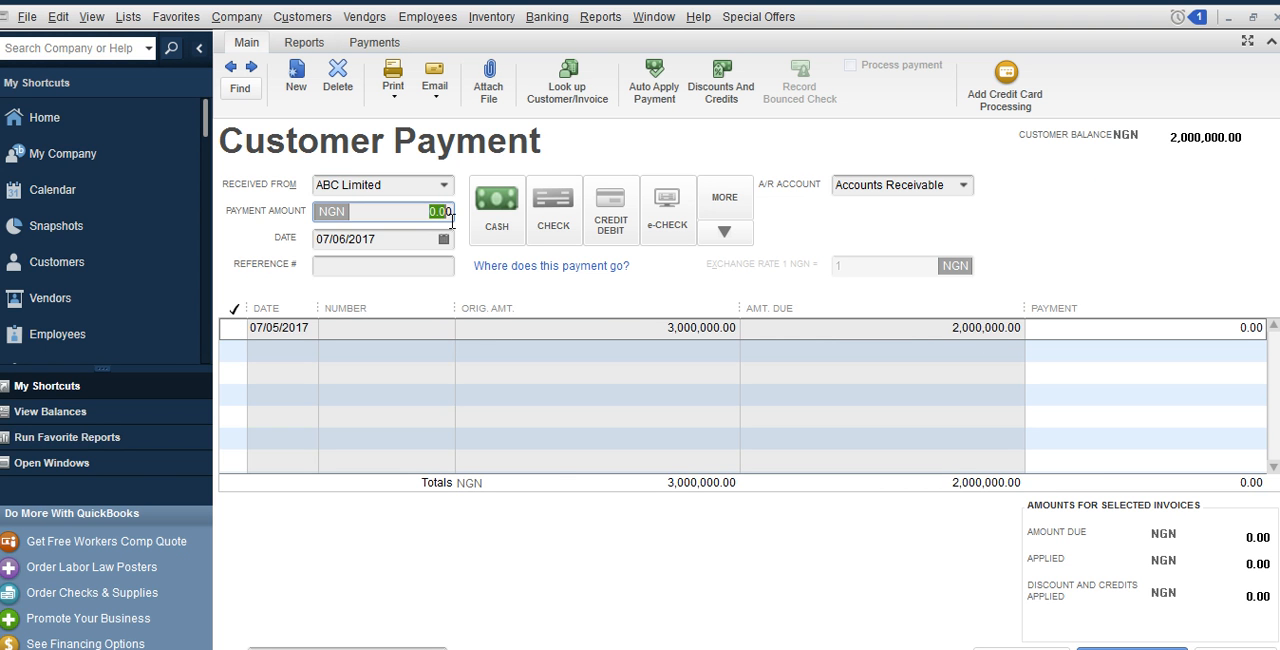
{"action": "type", "text": "500000"}
{"action": "left_click", "coordinate": [1076, 337]}
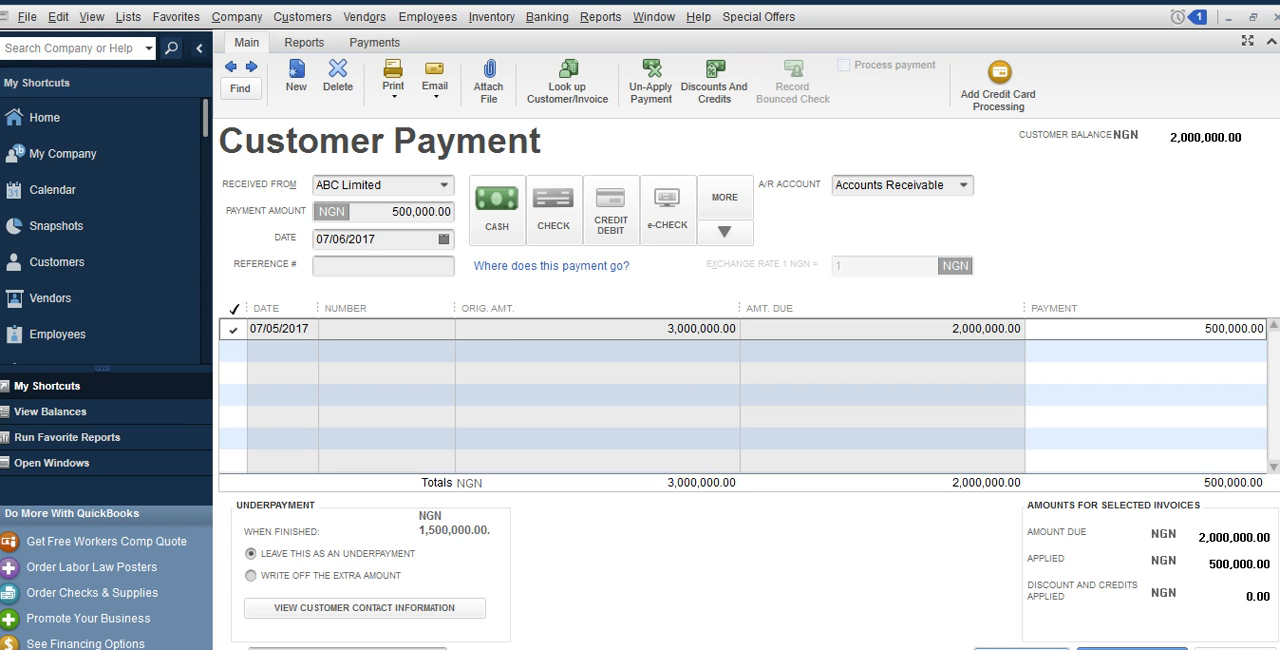
{"action": "left_click", "coordinate": [1021, 648]}
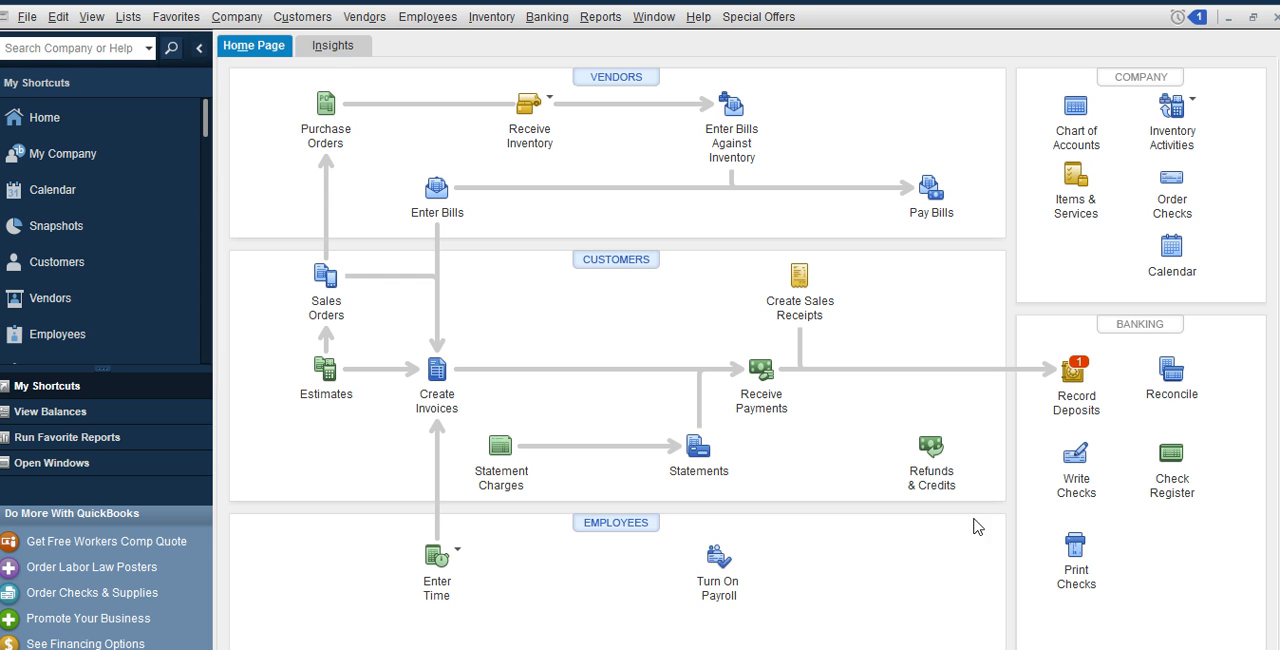
Start a deposit to Access Bank and include ABC Limited's 500,000 NGN cash payment in it
{"action": "left_click", "coordinate": [1071, 372]}
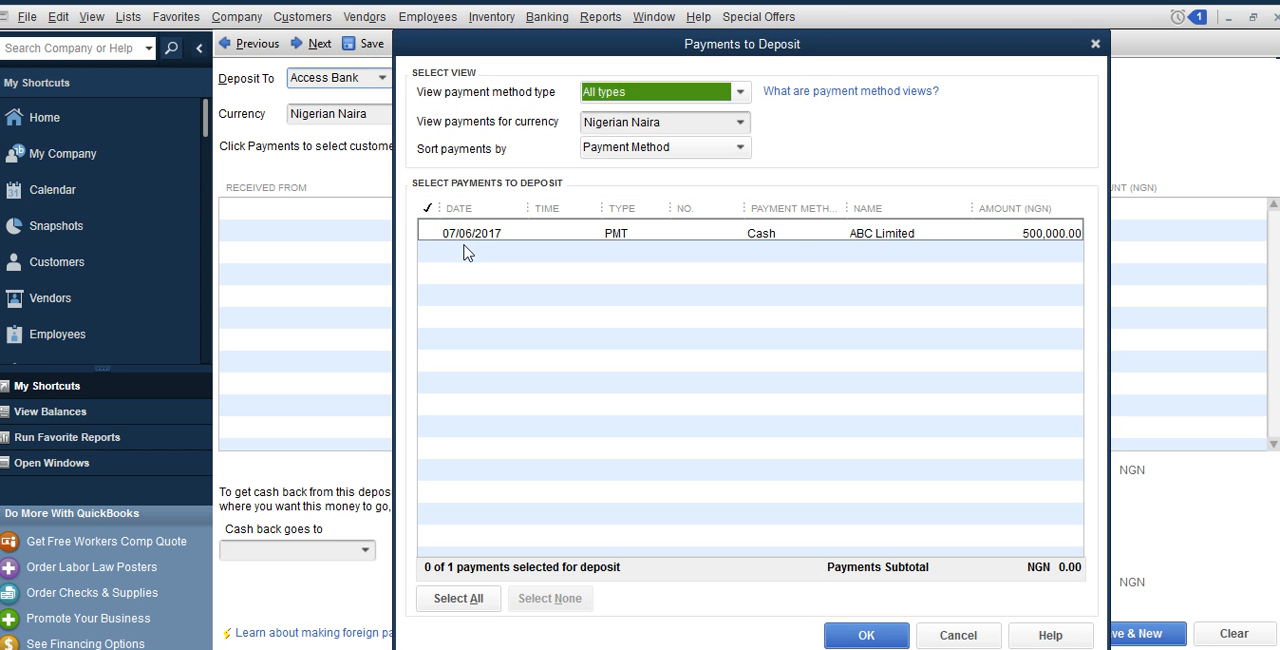
{"action": "left_click", "coordinate": [427, 231]}
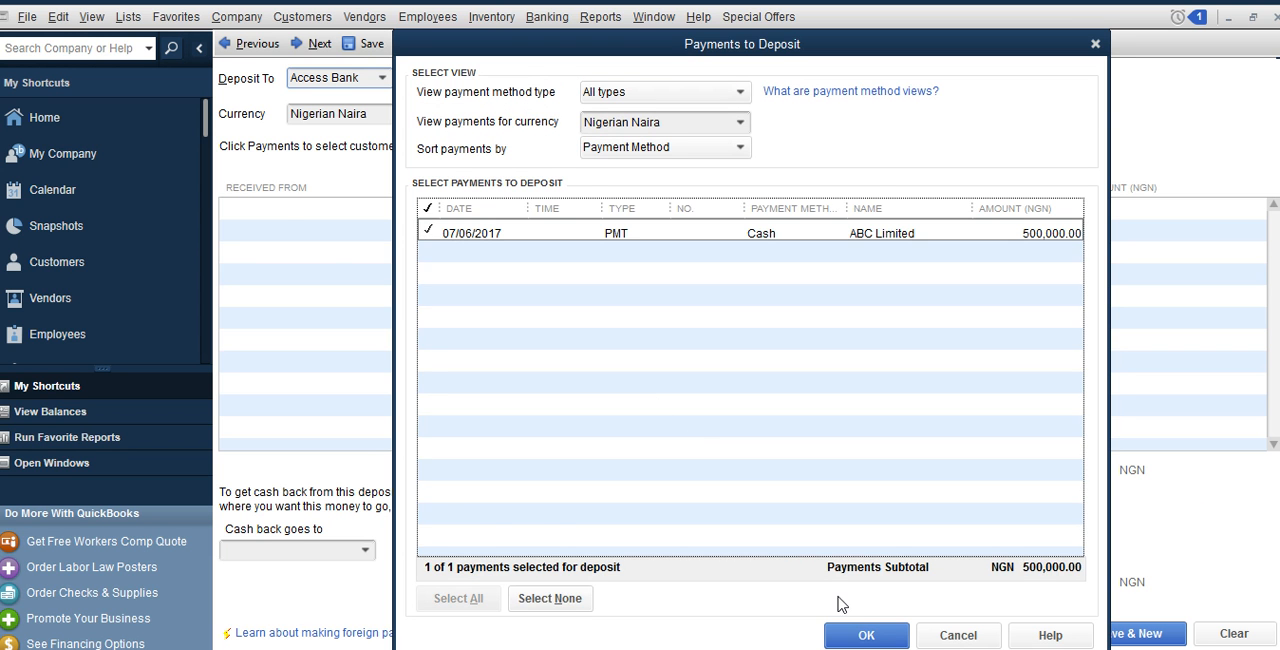
{"action": "left_click", "coordinate": [864, 635]}
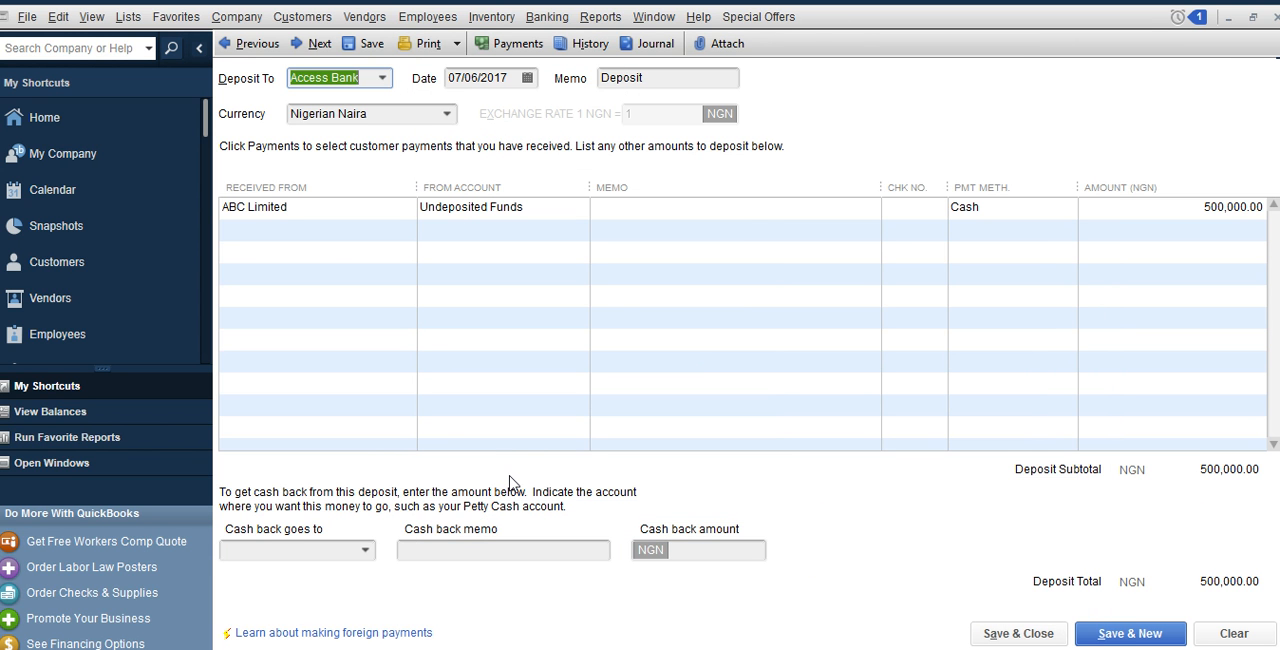
Add a bank account named Petty cash as the cash back account, with an opening balance of 100,000 NGN dated 07/06/2017
{"action": "left_click", "coordinate": [365, 550]}
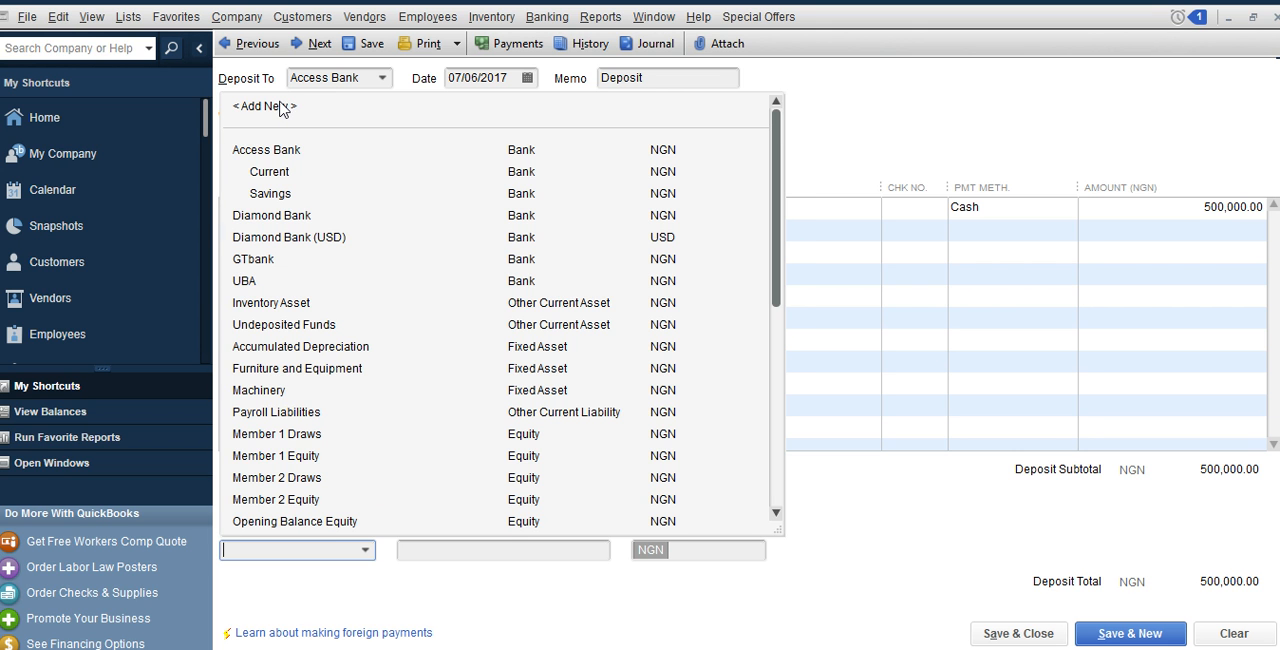
{"action": "key", "text": "Escape"}
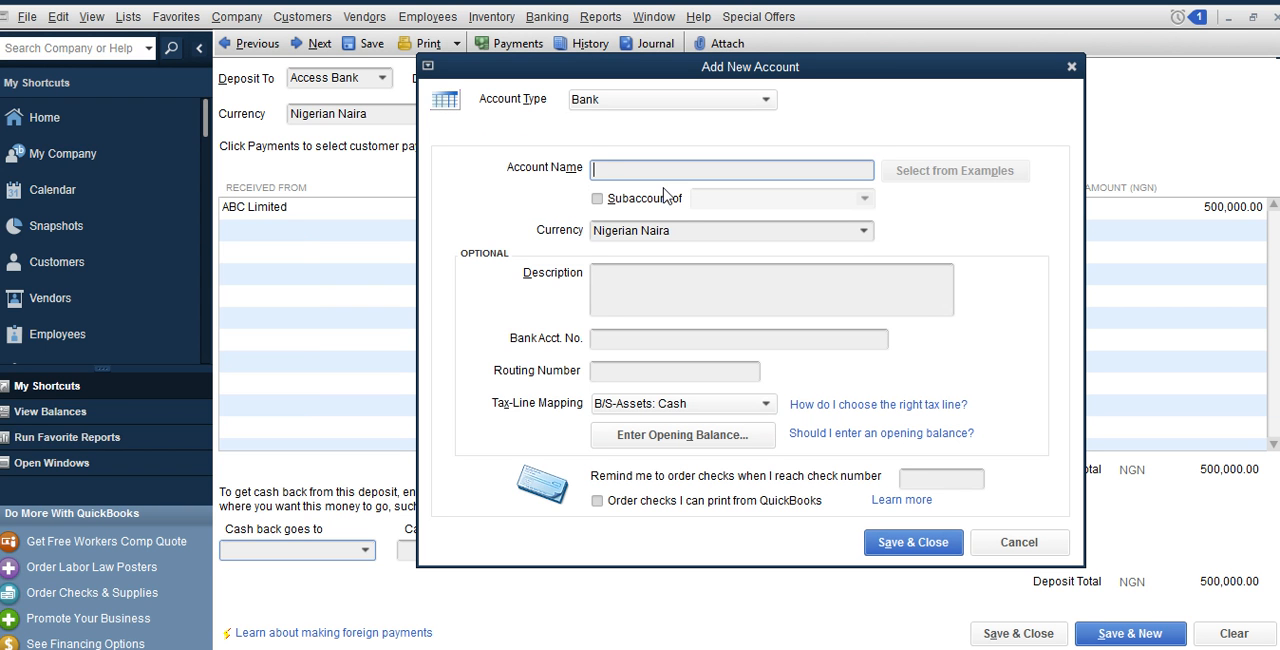
{"action": "type", "text": "Petty cash"}
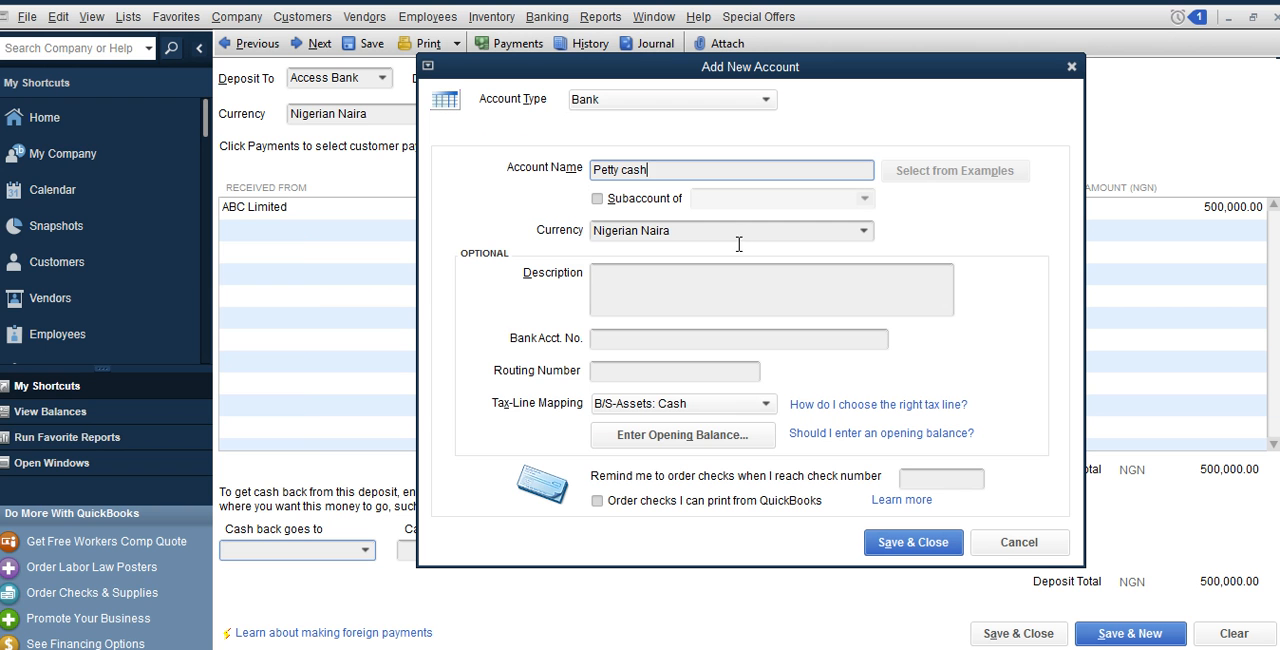
{"action": "left_click", "coordinate": [703, 437]}
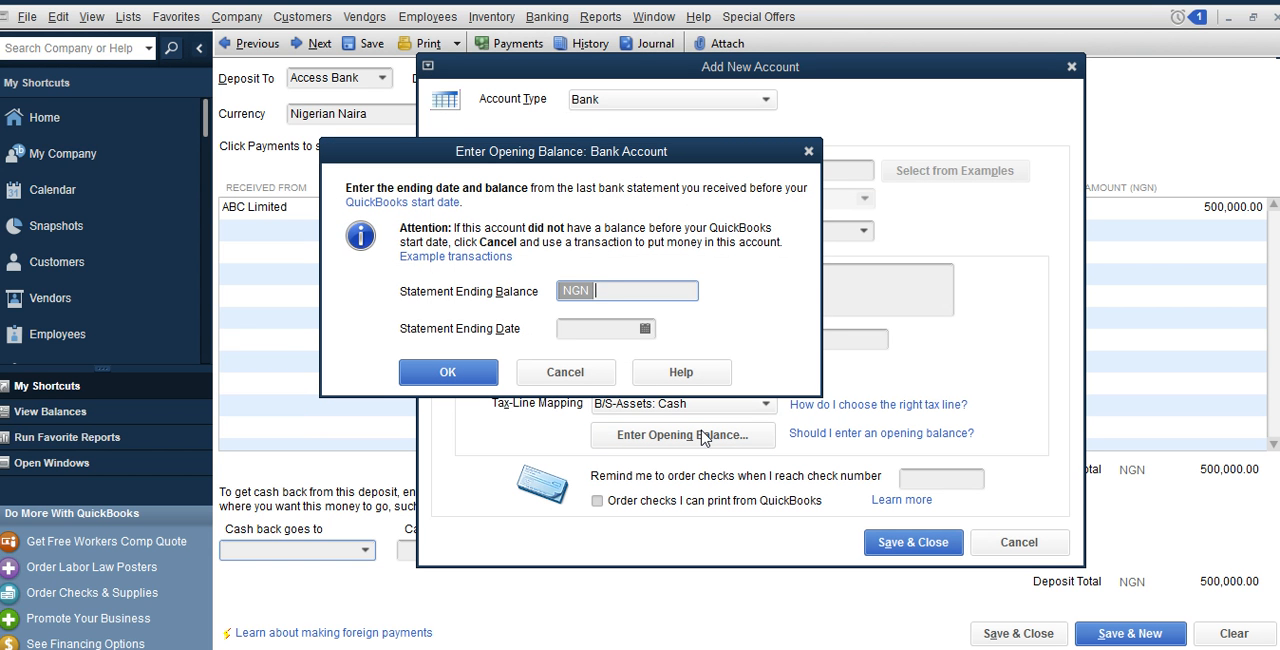
{"action": "type", "text": "100000"}
{"action": "left_click", "coordinate": [644, 329]}
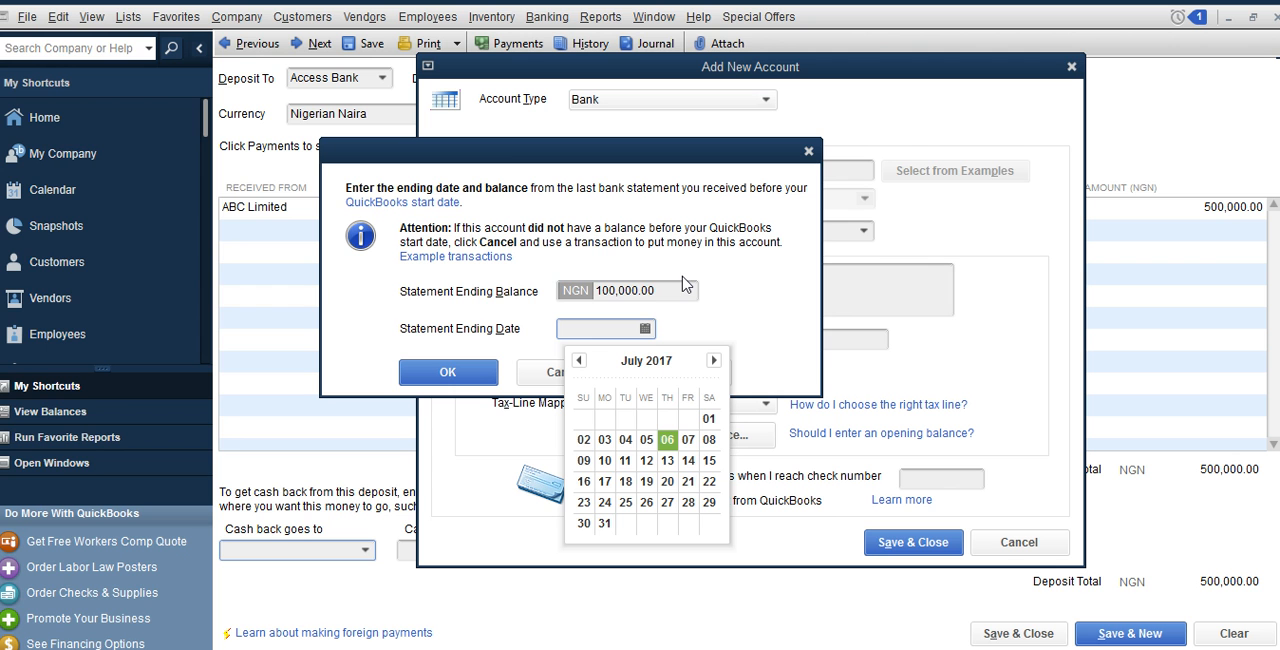
{"action": "left_click", "coordinate": [667, 442]}
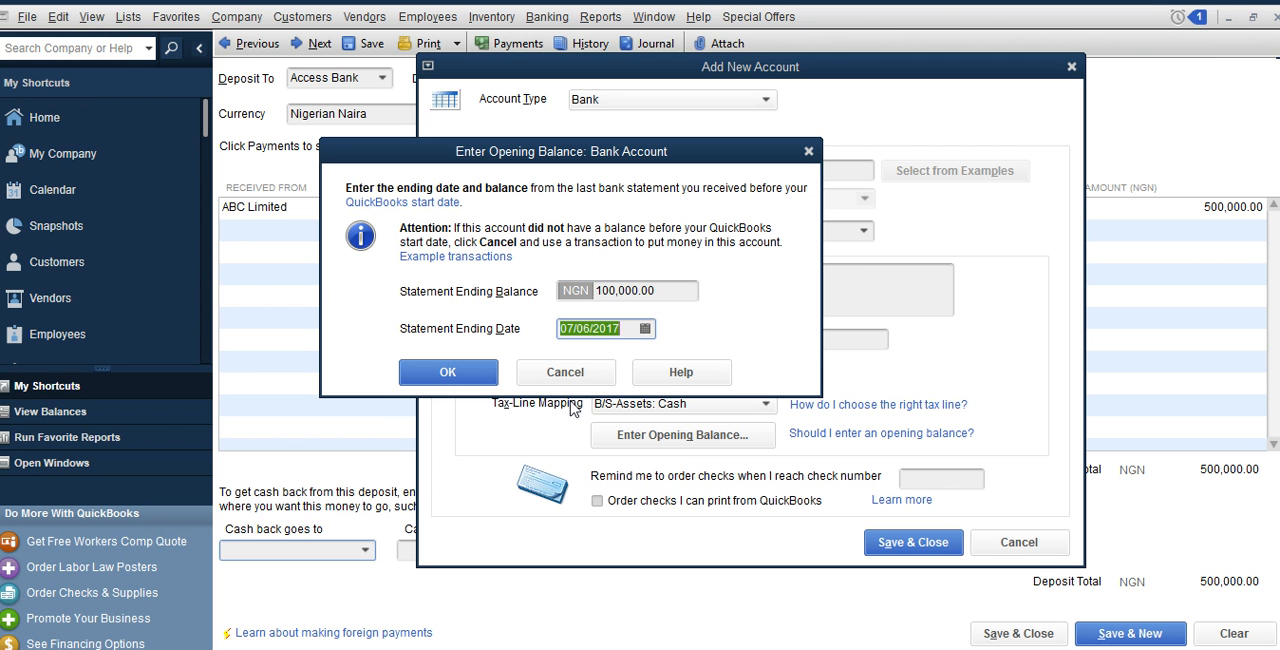
{"action": "left_click", "coordinate": [448, 377]}
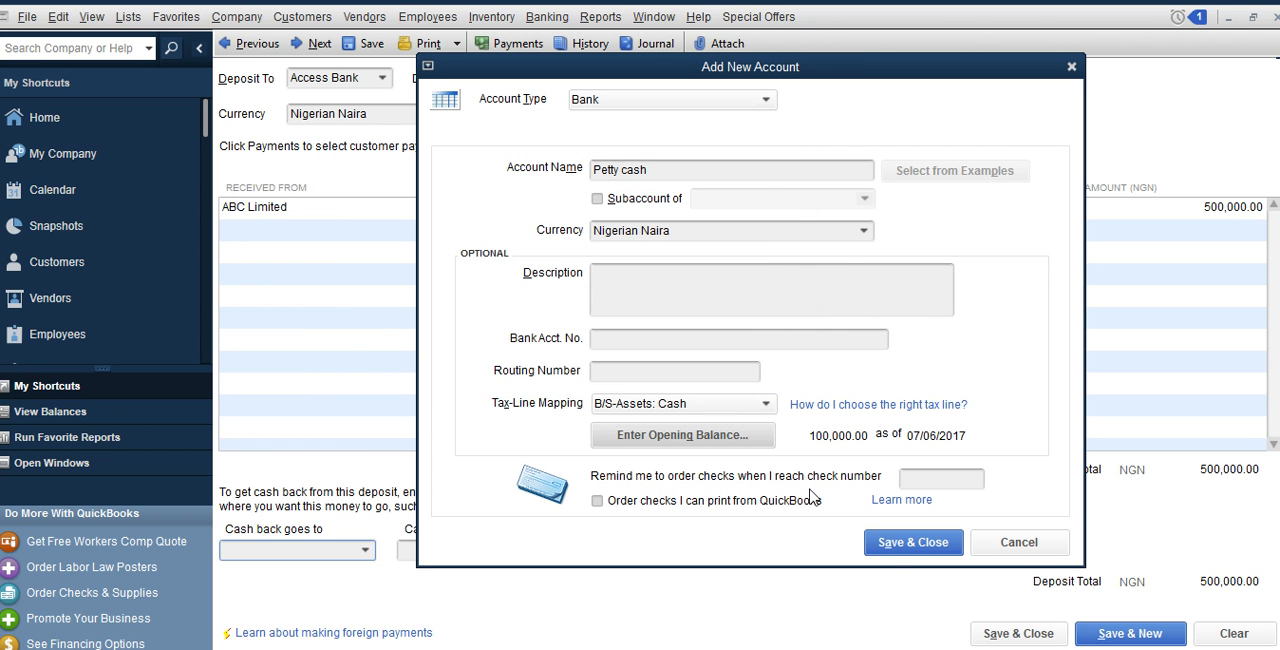
{"action": "left_click", "coordinate": [897, 551]}
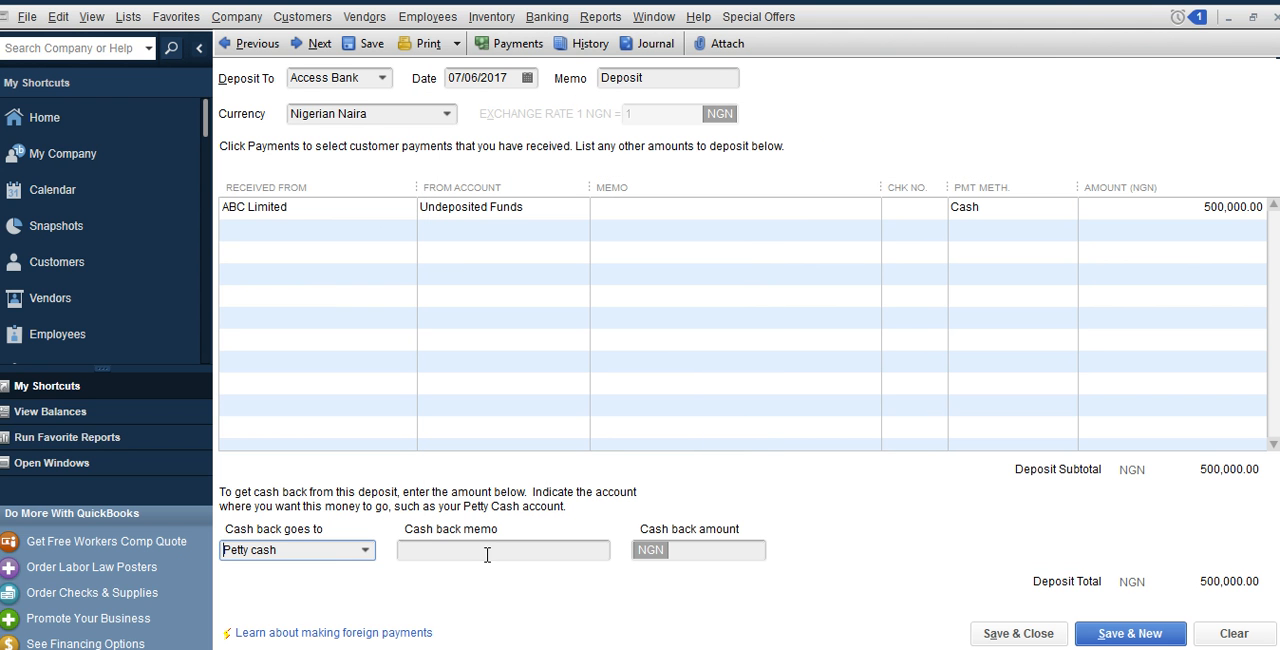
Direct 50,000 NGN cash back from the deposit to Petty cash, then save and close the deposit
{"action": "left_click", "coordinate": [366, 550]}
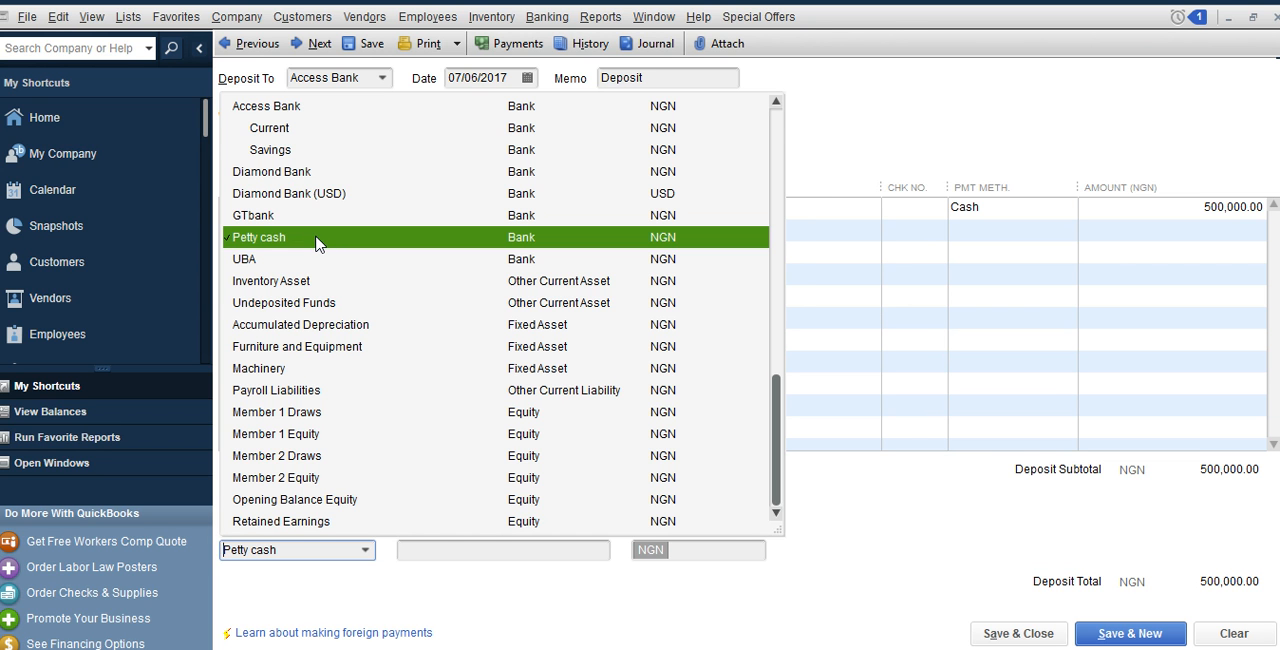
{"action": "left_click", "coordinate": [318, 243]}
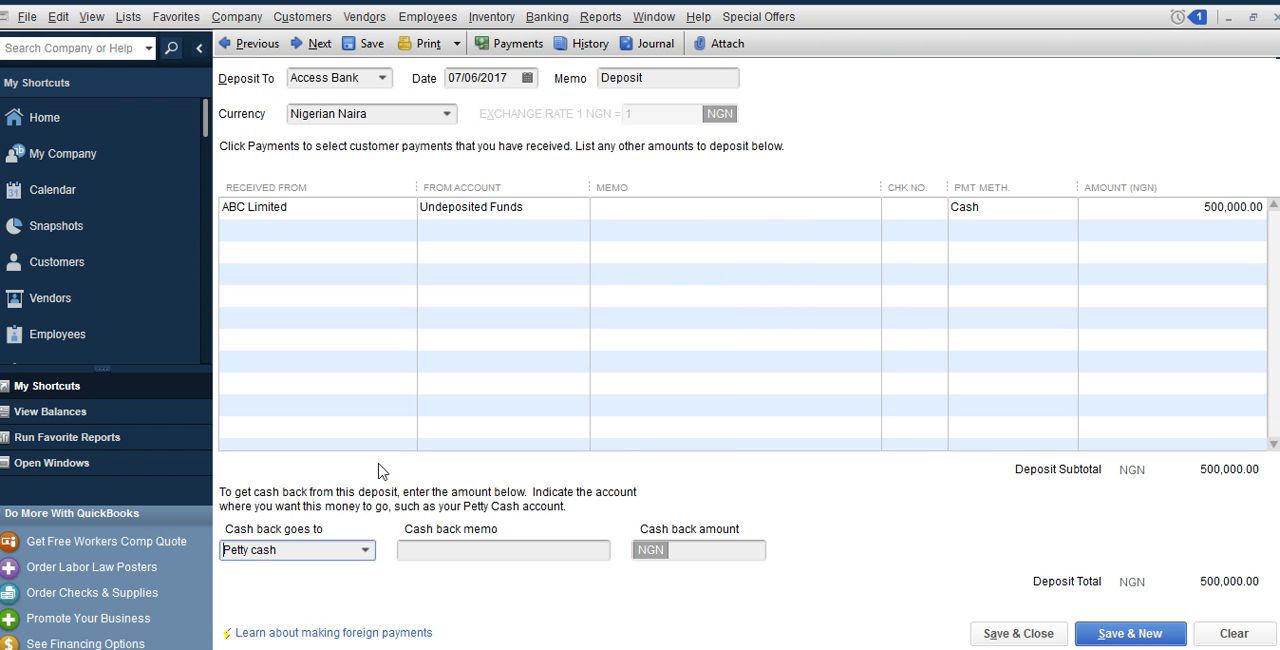
{"action": "left_click", "coordinate": [730, 559]}
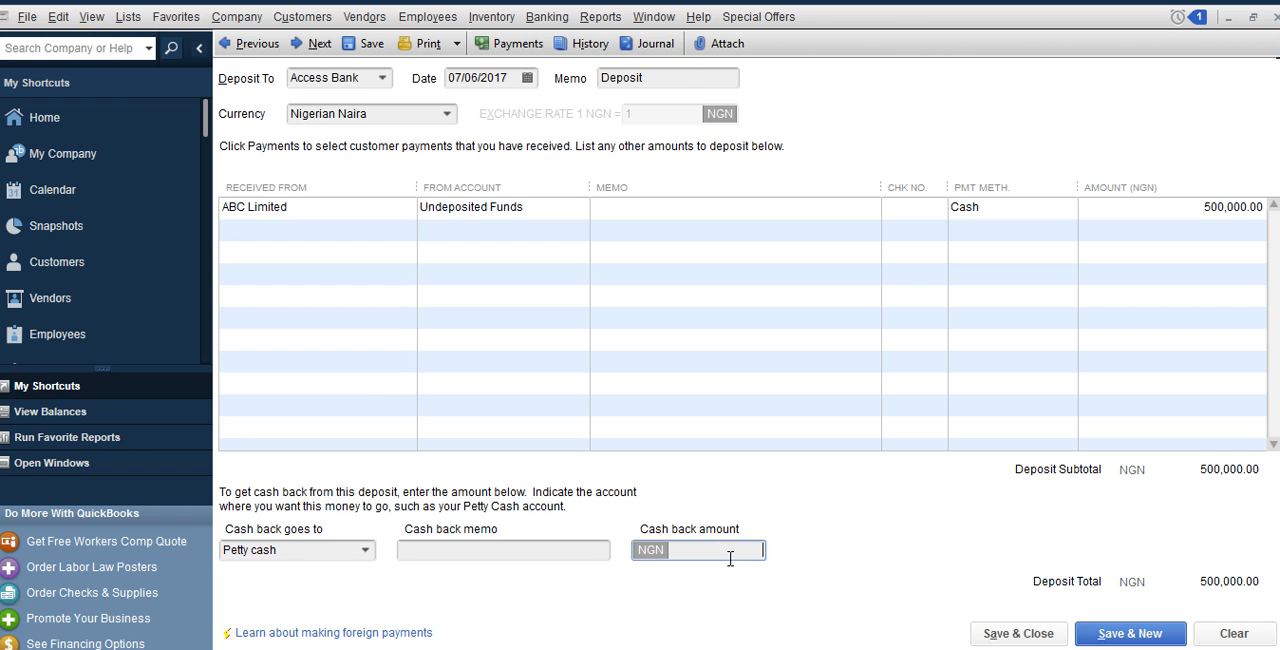
{"action": "type", "text": "50000"}
{"action": "left_click", "coordinate": [1022, 635]}
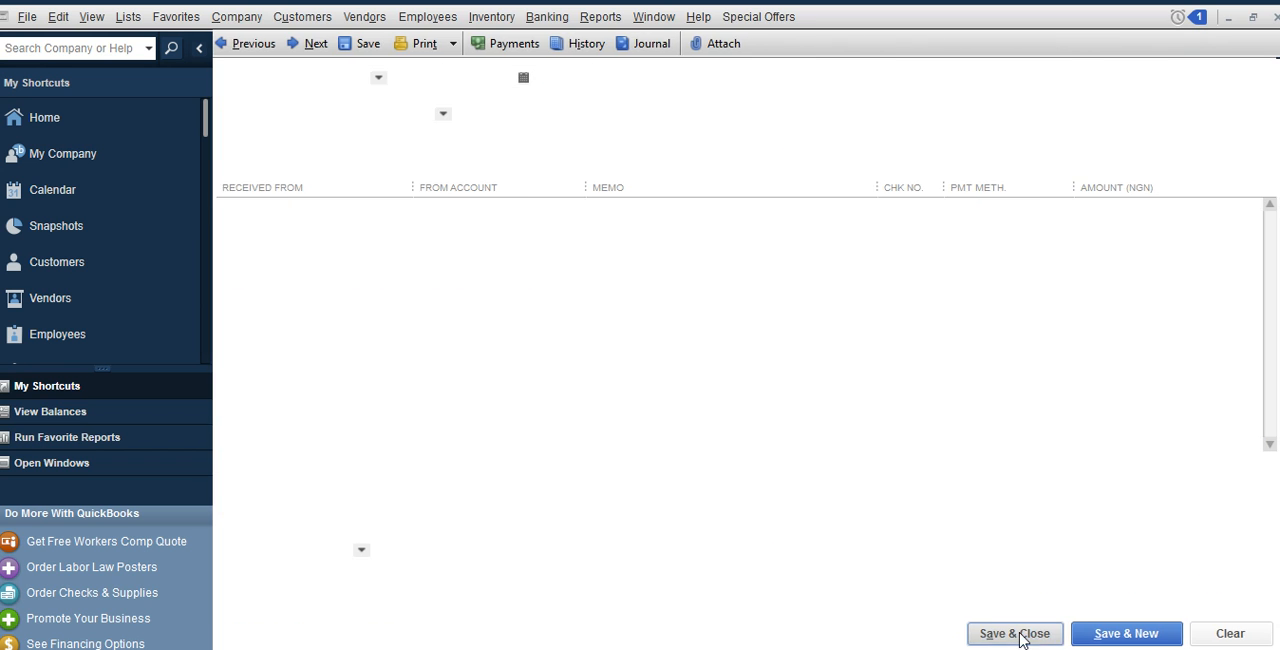
Check the new ABC Limited deposit in the Access Bank register, then close the register
{"action": "left_click", "coordinate": [548, 17]}
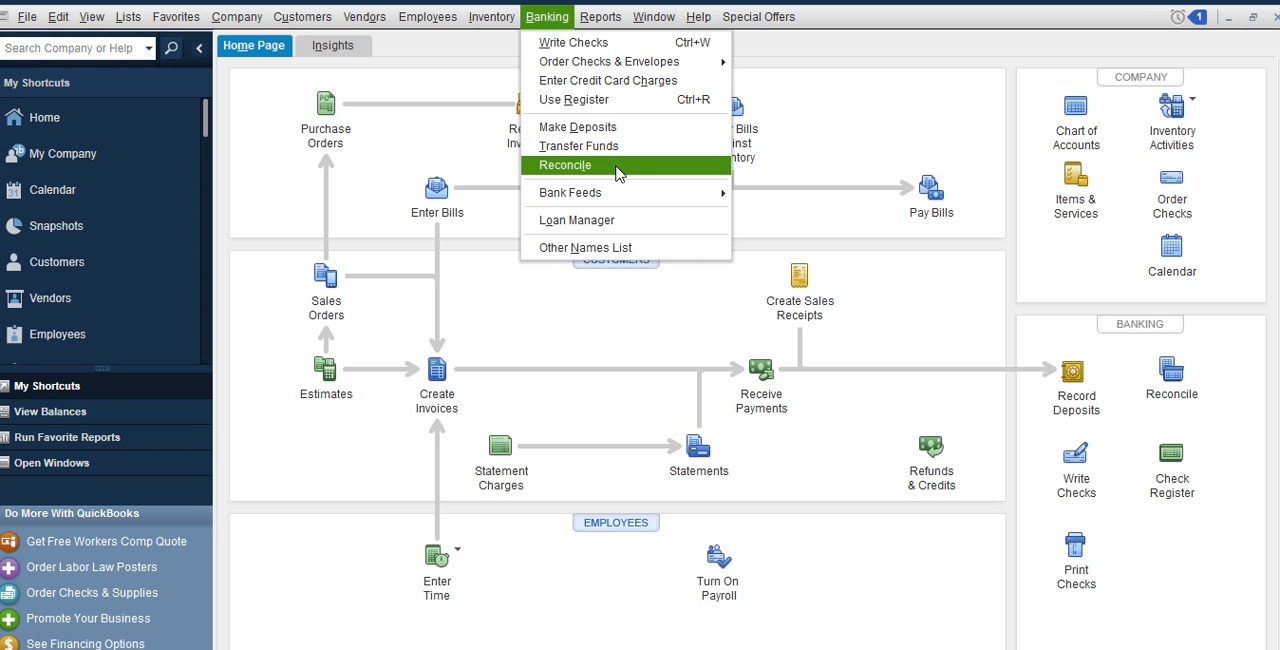
{"action": "left_click", "coordinate": [572, 100]}
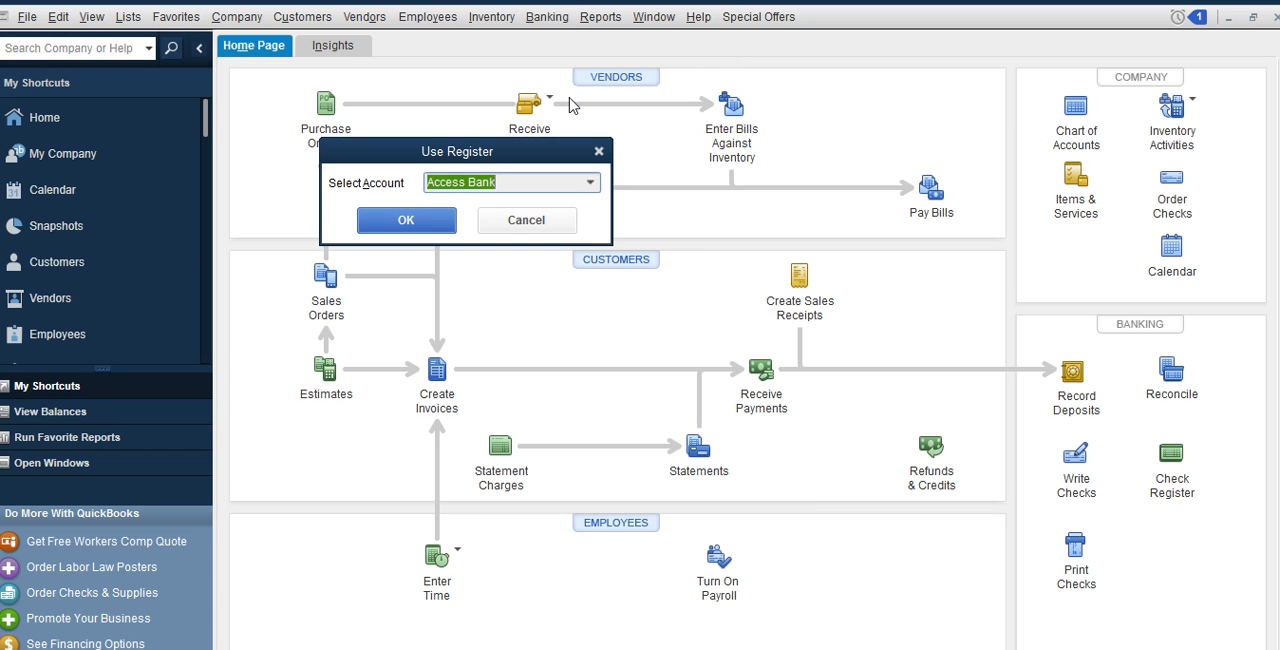
{"action": "left_click", "coordinate": [407, 220]}
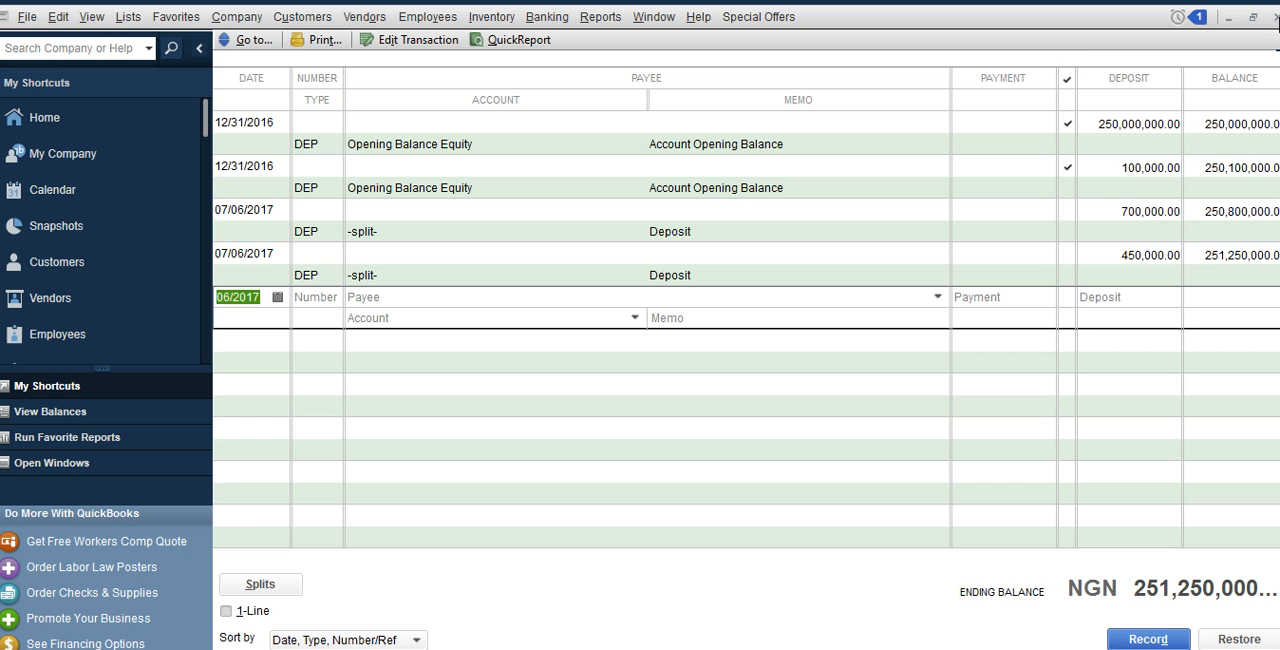
{"action": "left_click", "coordinate": [1276, 22]}
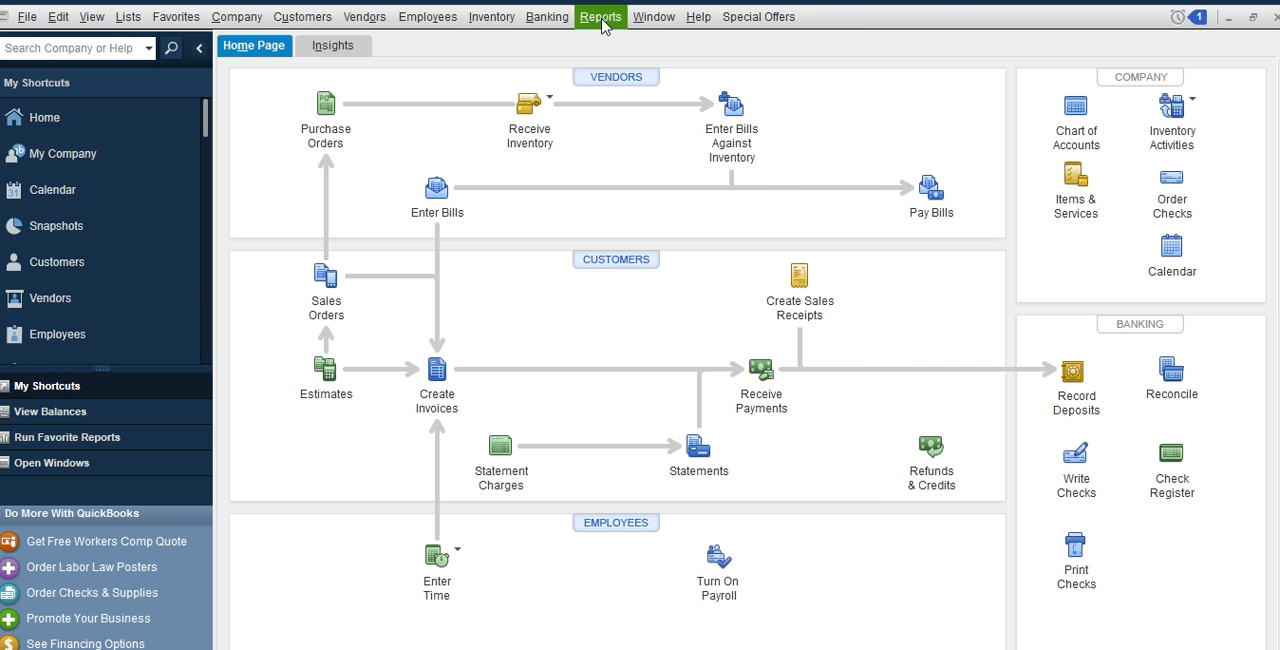
Open the Petty cash register to check its opening balance and the cash back entry
{"action": "left_click", "coordinate": [567, 20]}
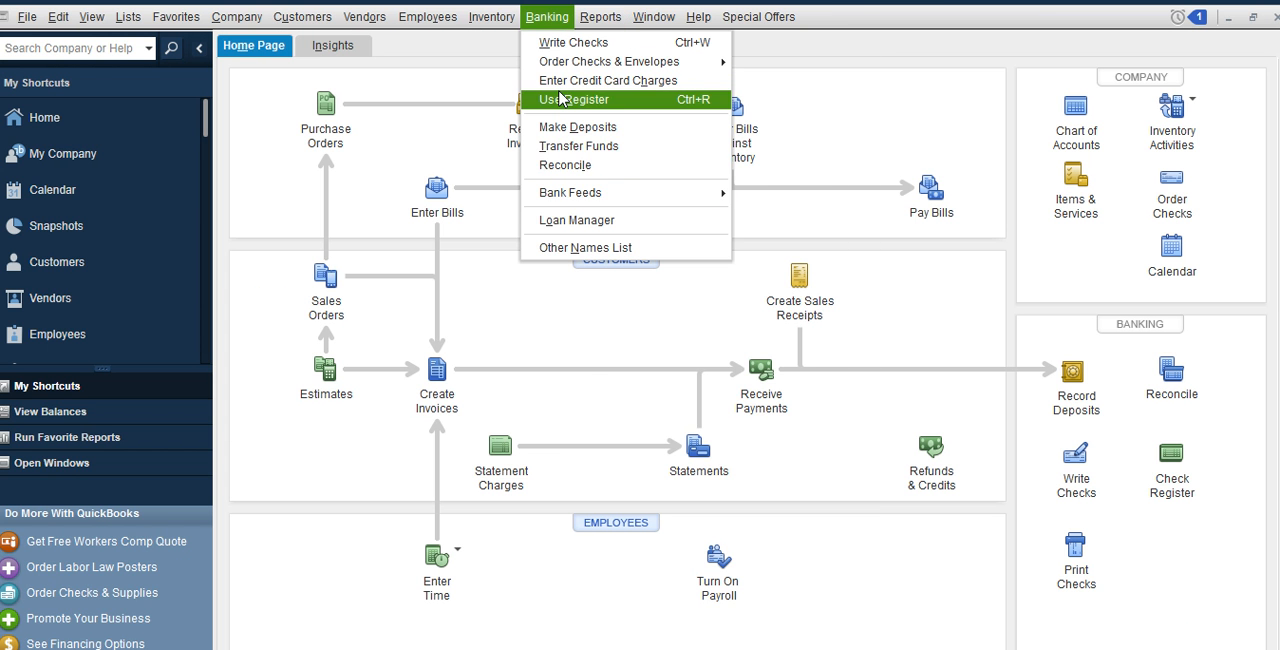
{"action": "left_click", "coordinate": [559, 98]}
{"action": "left_click", "coordinate": [597, 183]}
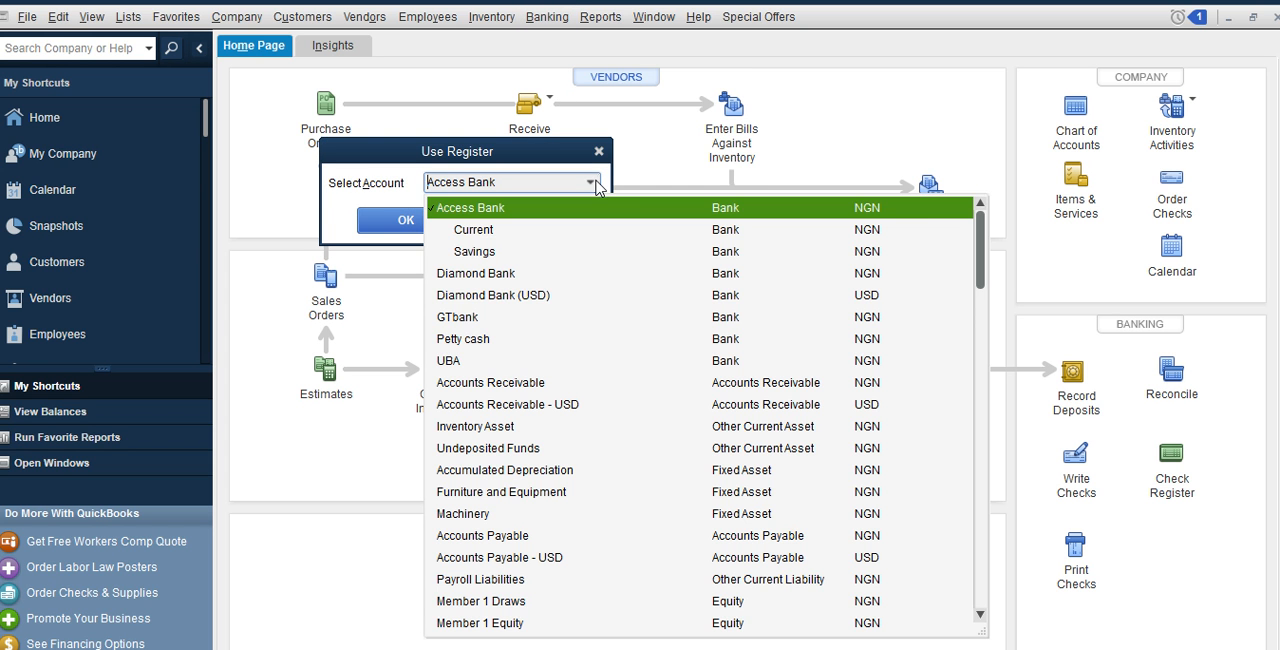
{"action": "left_click", "coordinate": [466, 340]}
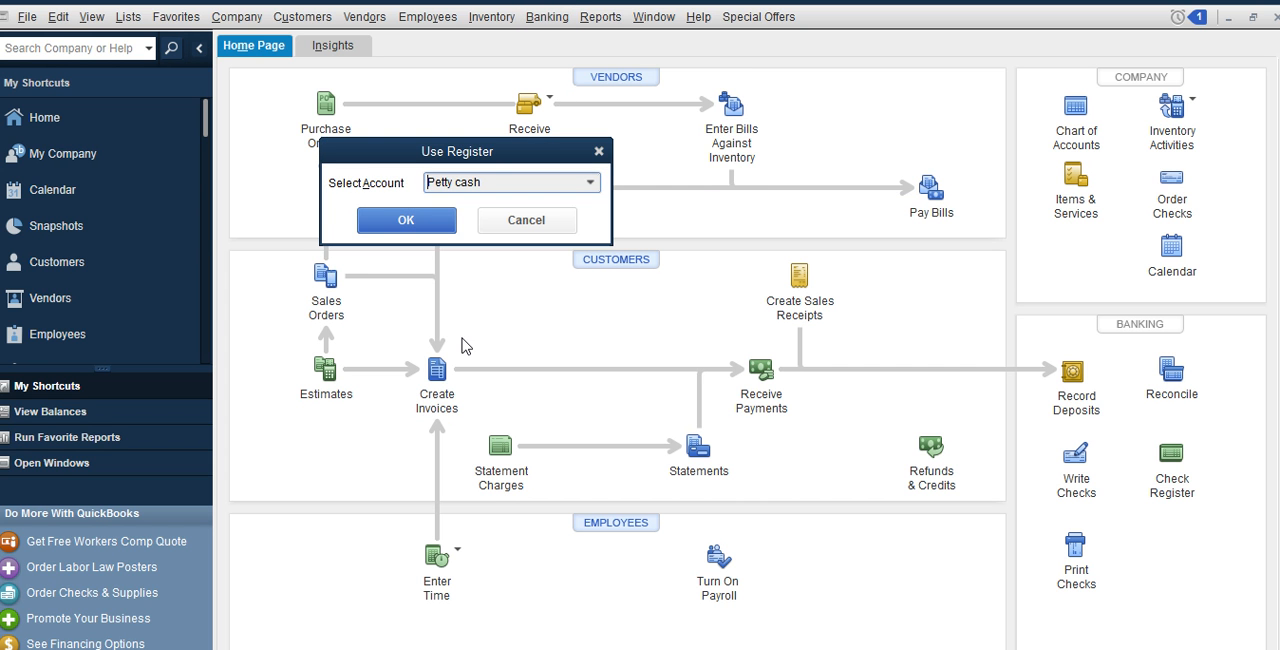
{"action": "left_click", "coordinate": [446, 221]}
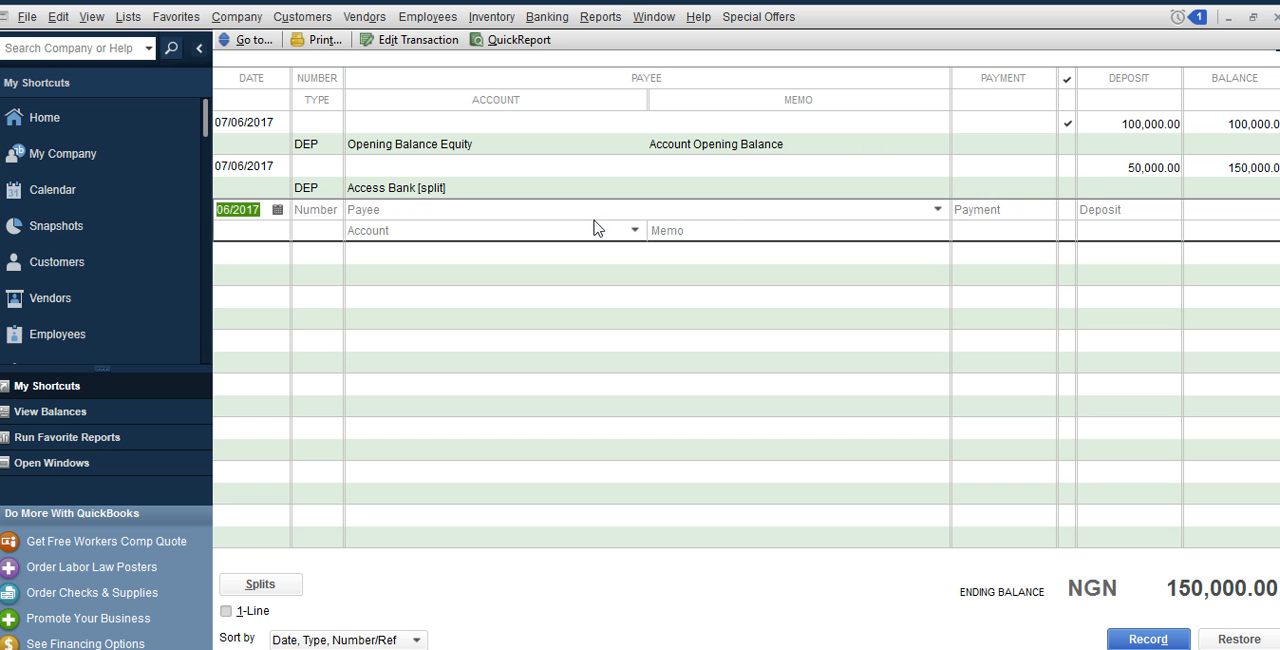
Close the Petty cash register and start a sales receipt for the customer Dangote PLC
{"action": "left_click", "coordinate": [1275, 22]}
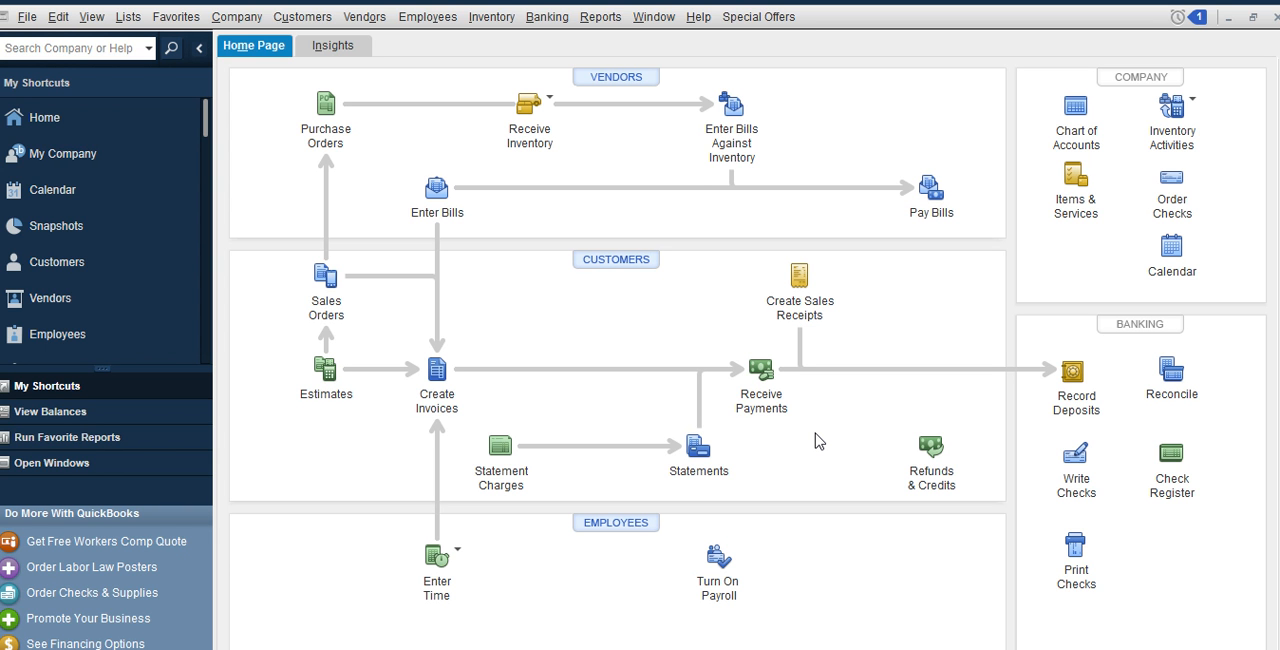
{"action": "left_click", "coordinate": [805, 284]}
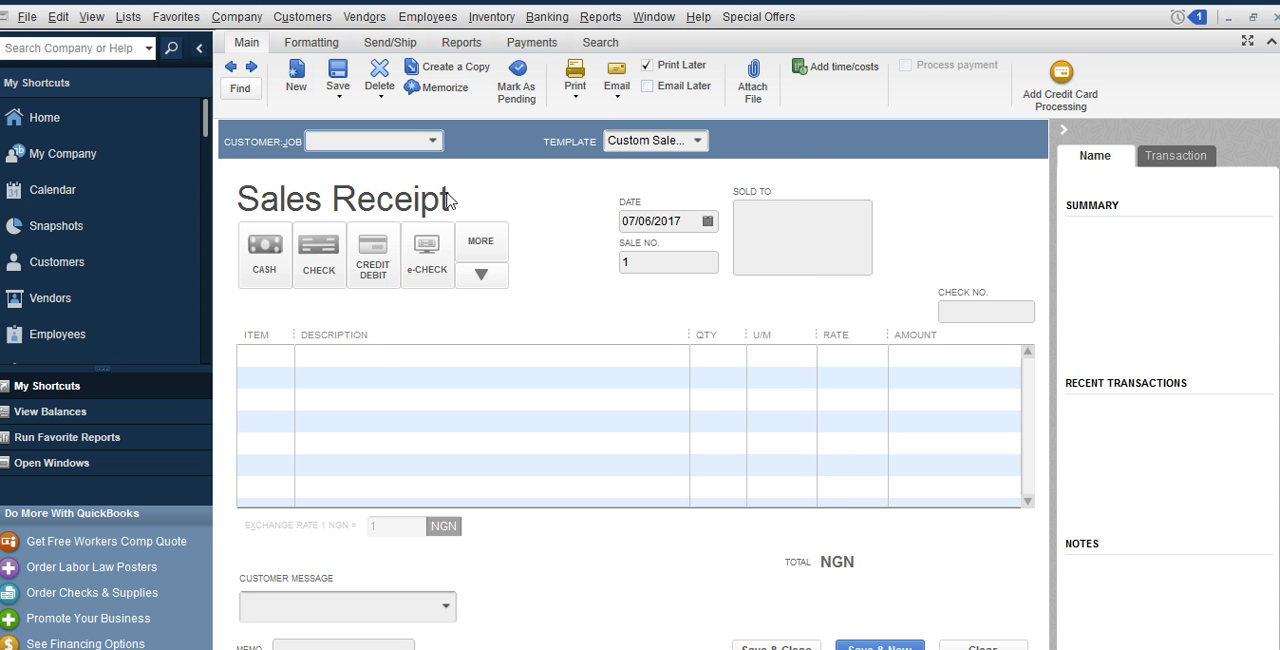
{"action": "left_click", "coordinate": [432, 142]}
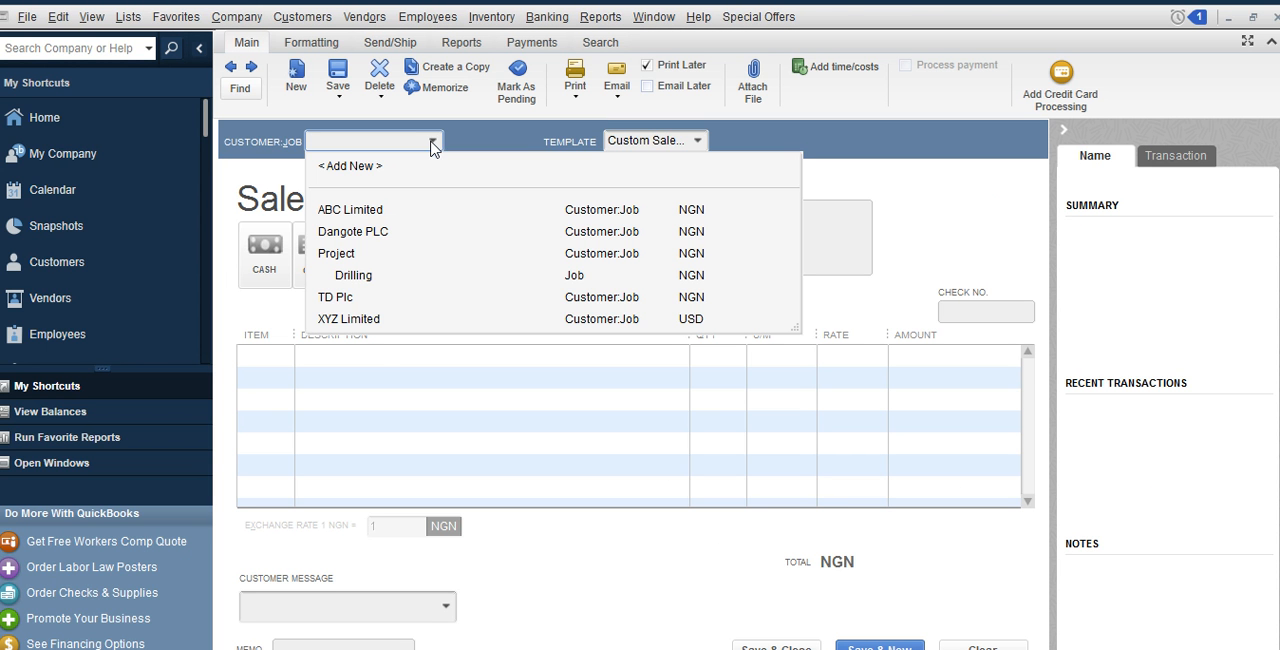
{"action": "left_click", "coordinate": [365, 234]}
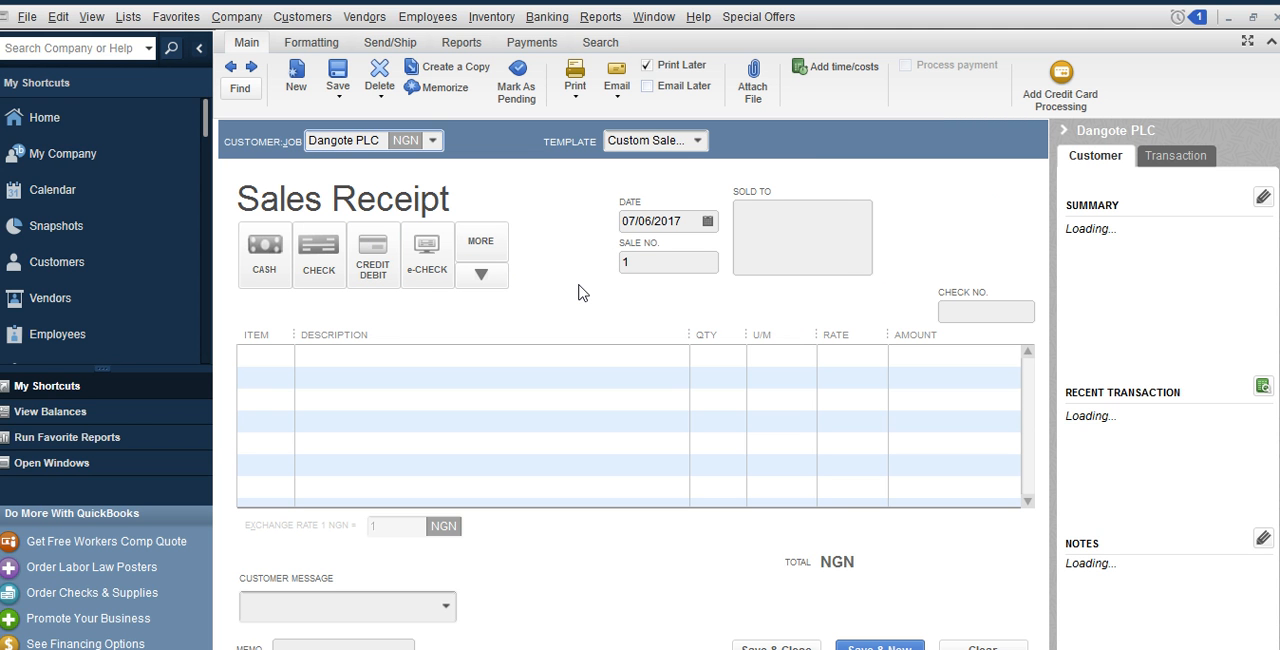
Add Crude Oil as the first item of the sales receipt with a quantity of 5
{"action": "left_click", "coordinate": [281, 362]}
{"action": "left_click", "coordinate": [283, 356]}
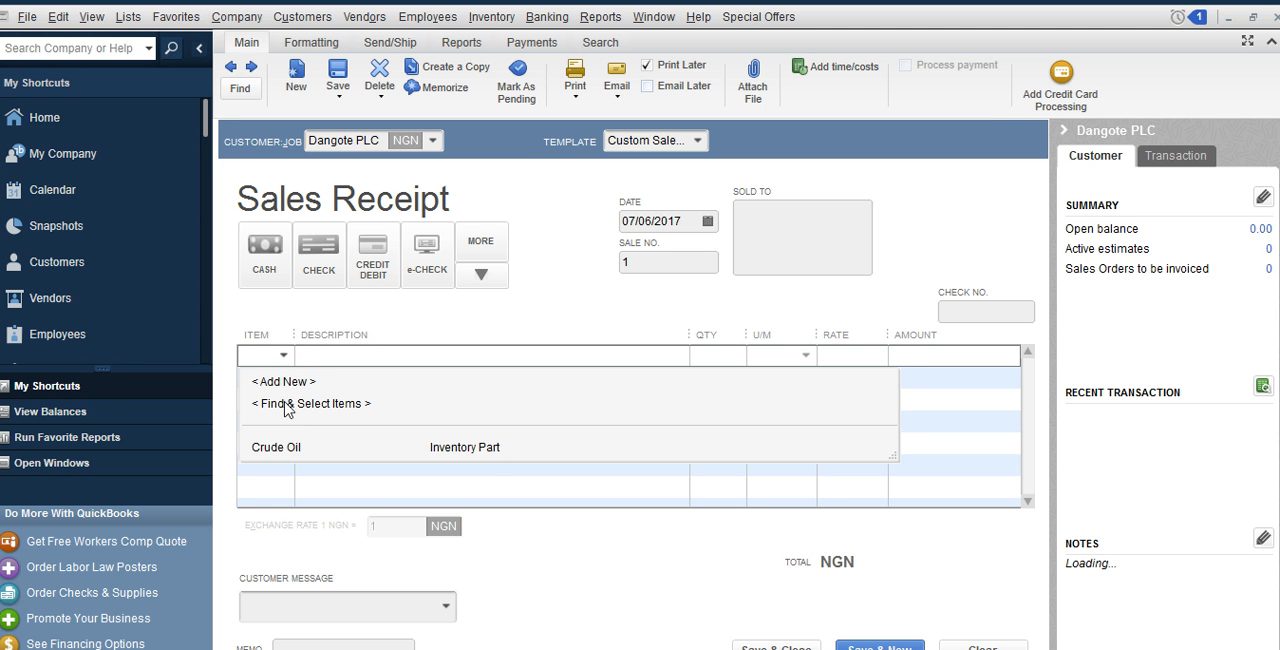
{"action": "left_click", "coordinate": [290, 450]}
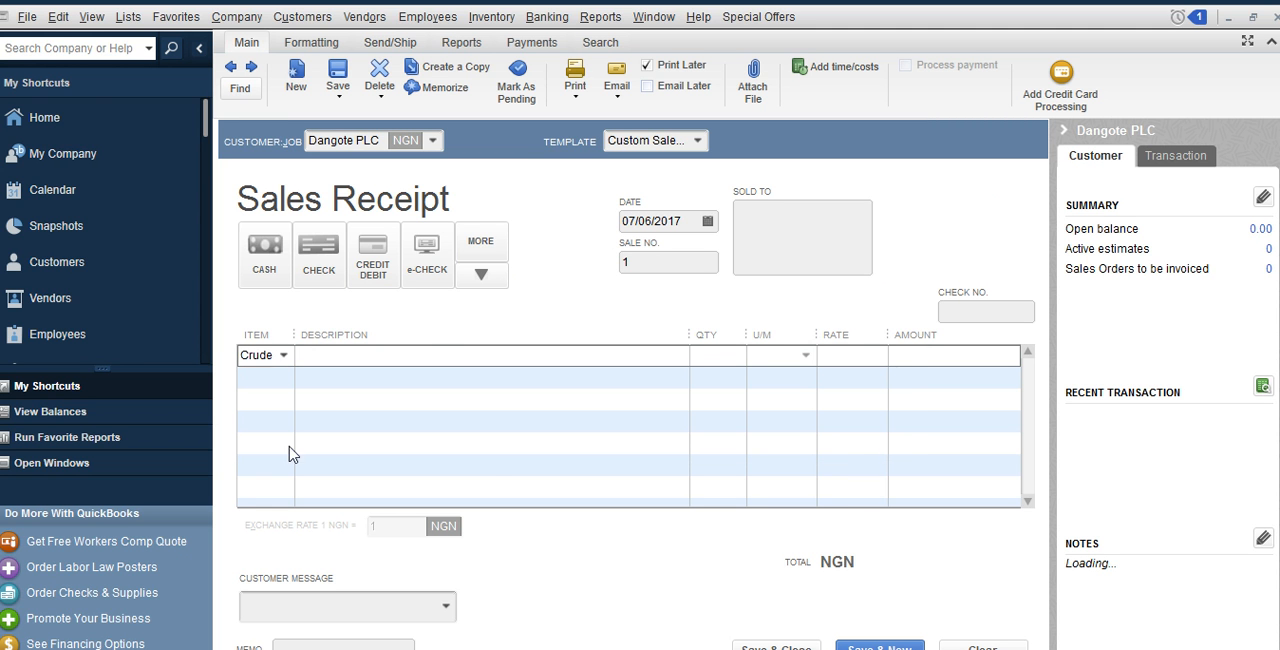
{"action": "left_click", "coordinate": [724, 366]}
{"action": "key", "text": "BackSpace"}
{"action": "type", "text": "5"}
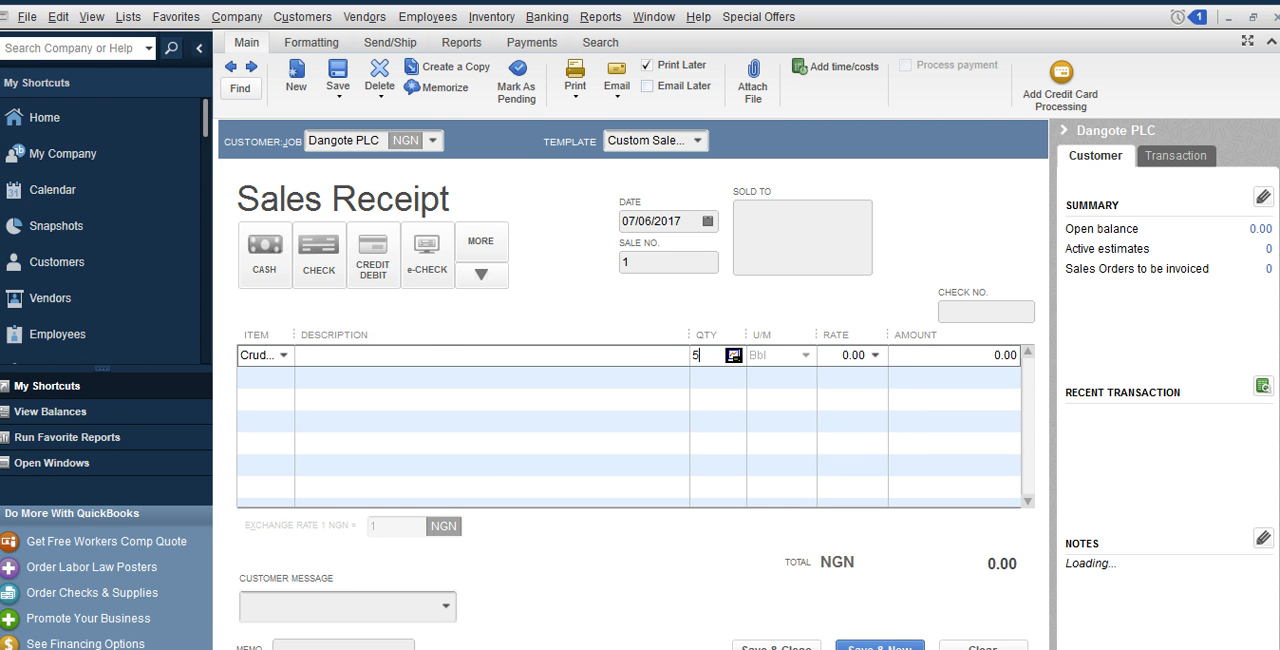
Set the rate of the Crude Oil line to 39
{"action": "left_click", "coordinate": [849, 355]}
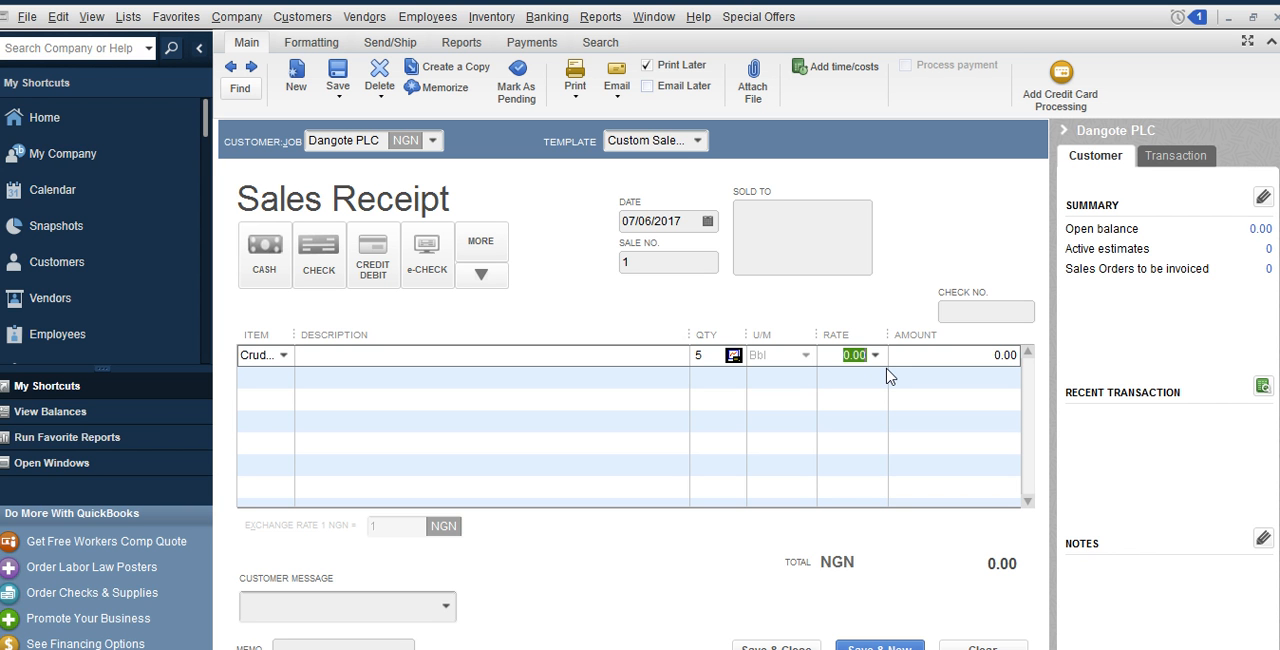
{"action": "type", "text": "39"}
{"action": "left_click", "coordinate": [905, 359]}
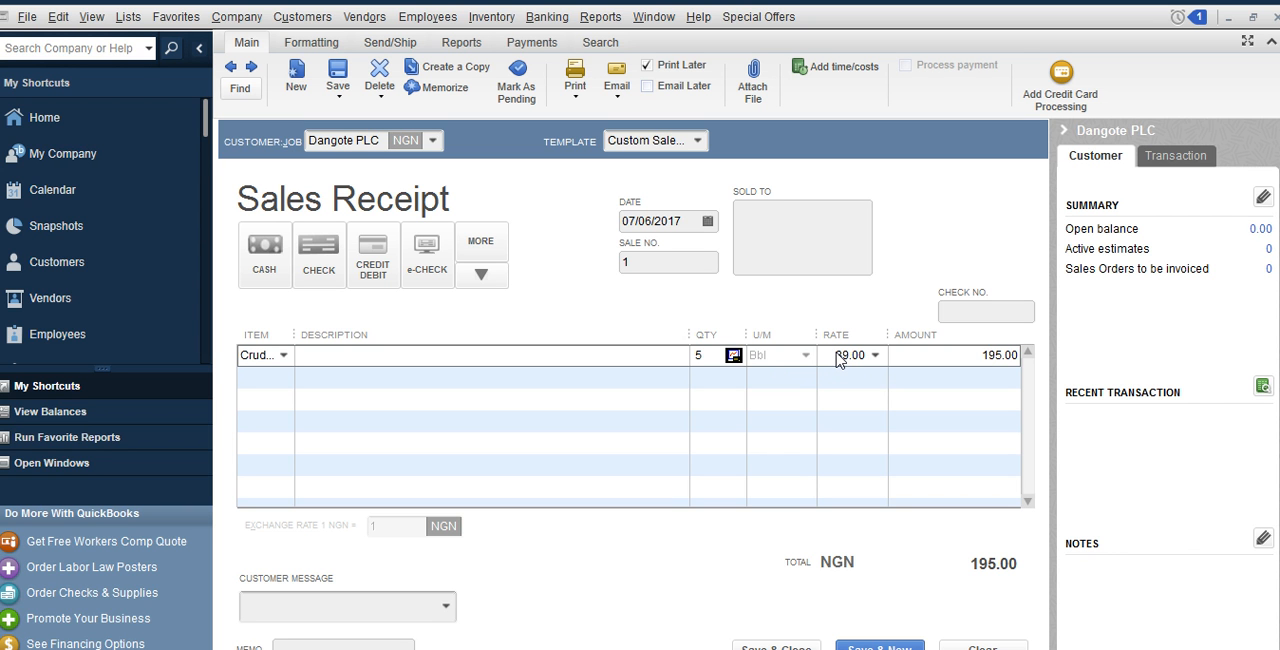
Set the Crude Oil line to a rate of 6,000 and a quantity of 50, then save and close the sales receipt
{"action": "left_click_drag", "start_coordinate": [836, 357], "coordinate": [886, 358]}
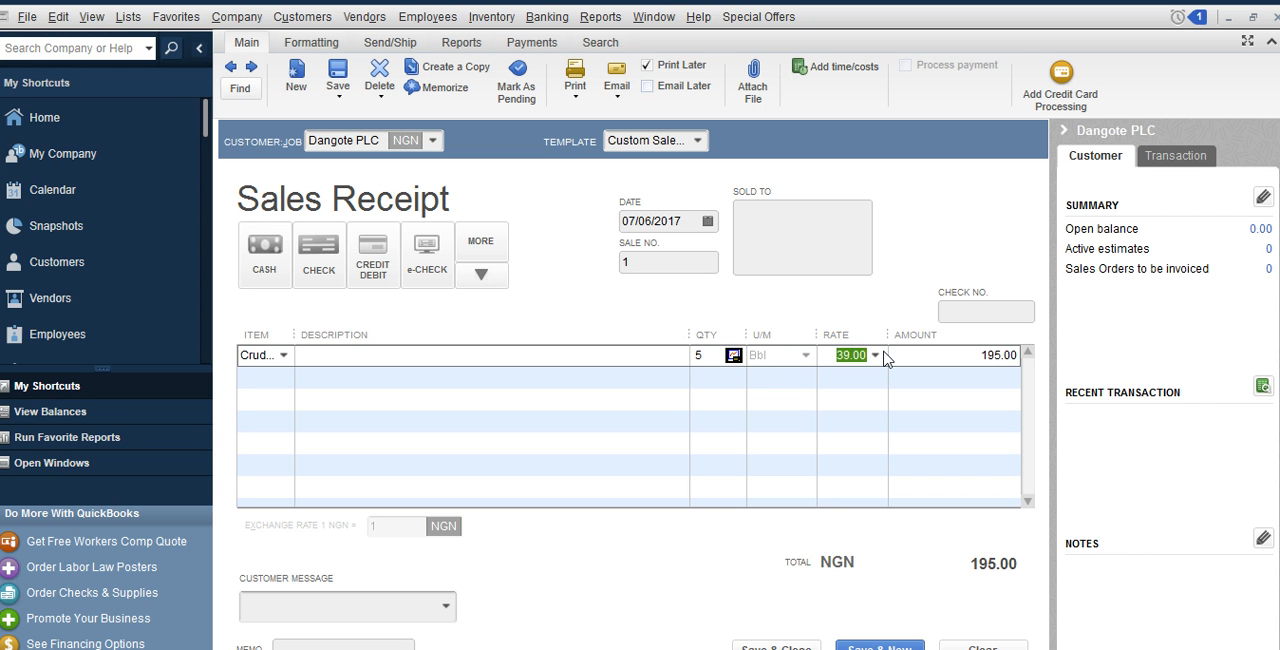
{"action": "type", "text": "6000"}
{"action": "left_click", "coordinate": [926, 361]}
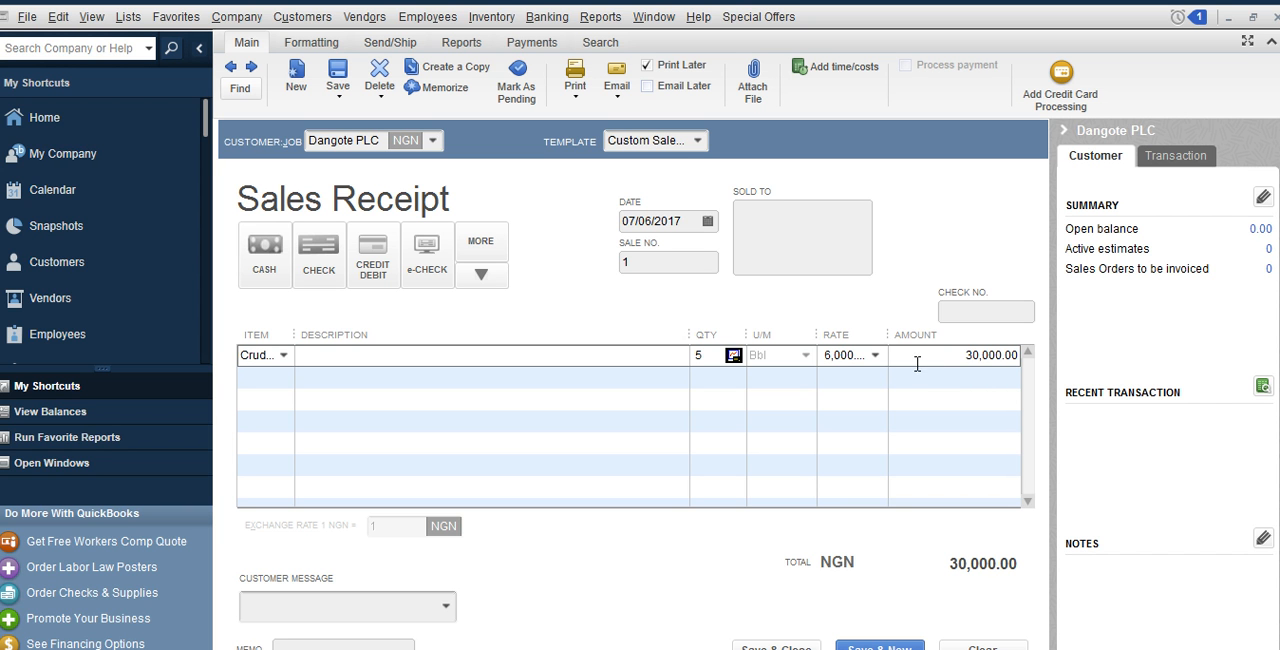
{"action": "left_click", "coordinate": [708, 365]}
{"action": "type", "text": "0"}
{"action": "left_click", "coordinate": [916, 364]}
{"action": "left_click", "coordinate": [928, 380]}
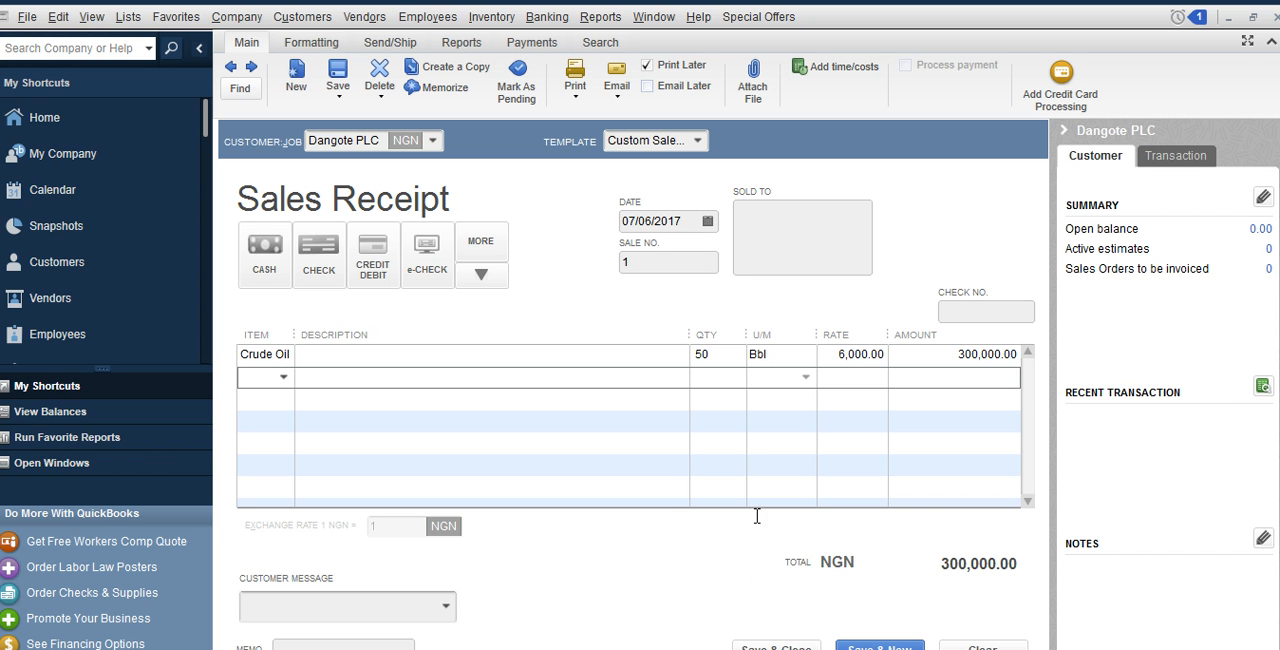
{"action": "left_click", "coordinate": [772, 641]}
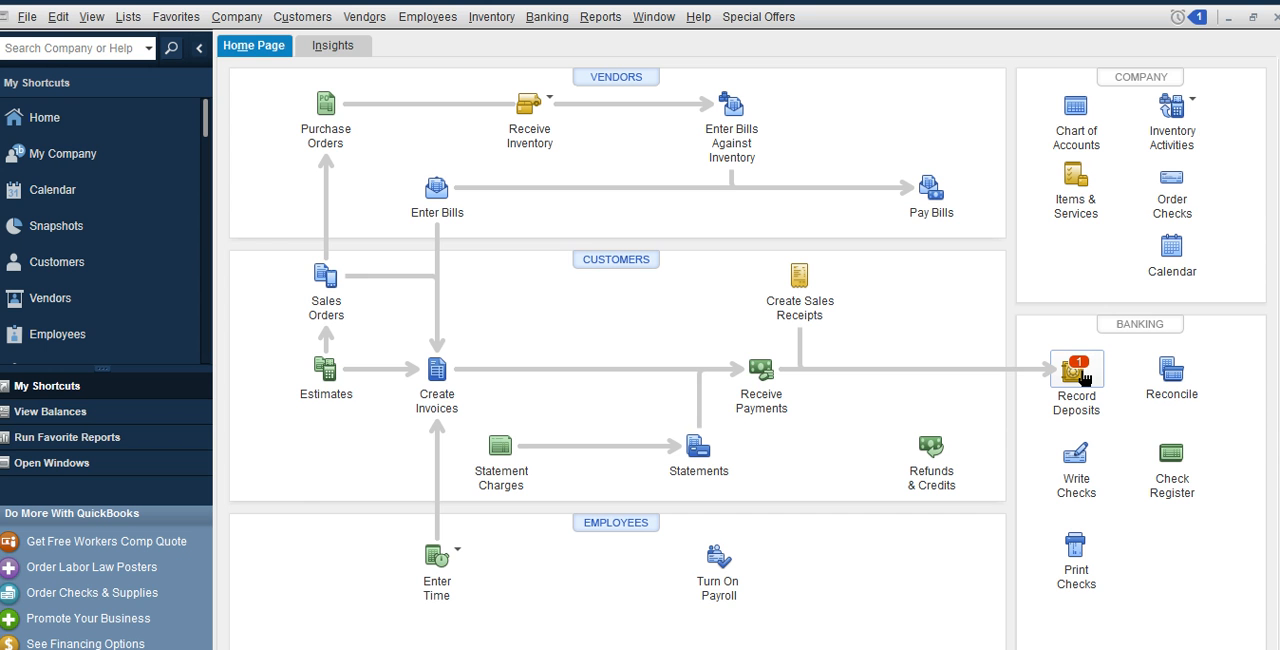
Start a bank deposit with the 300,000 NGN Dangote PLC sales receipt selected from the payments to deposit
{"action": "left_click", "coordinate": [1076, 372]}
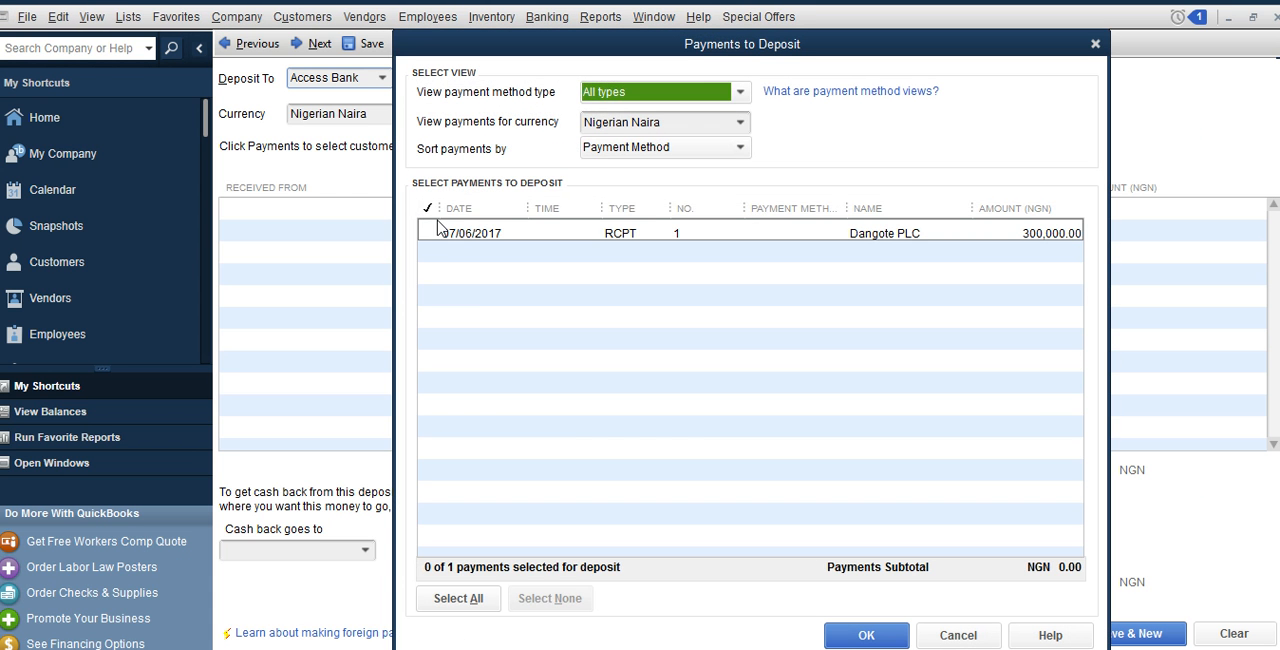
{"action": "left_click", "coordinate": [430, 232]}
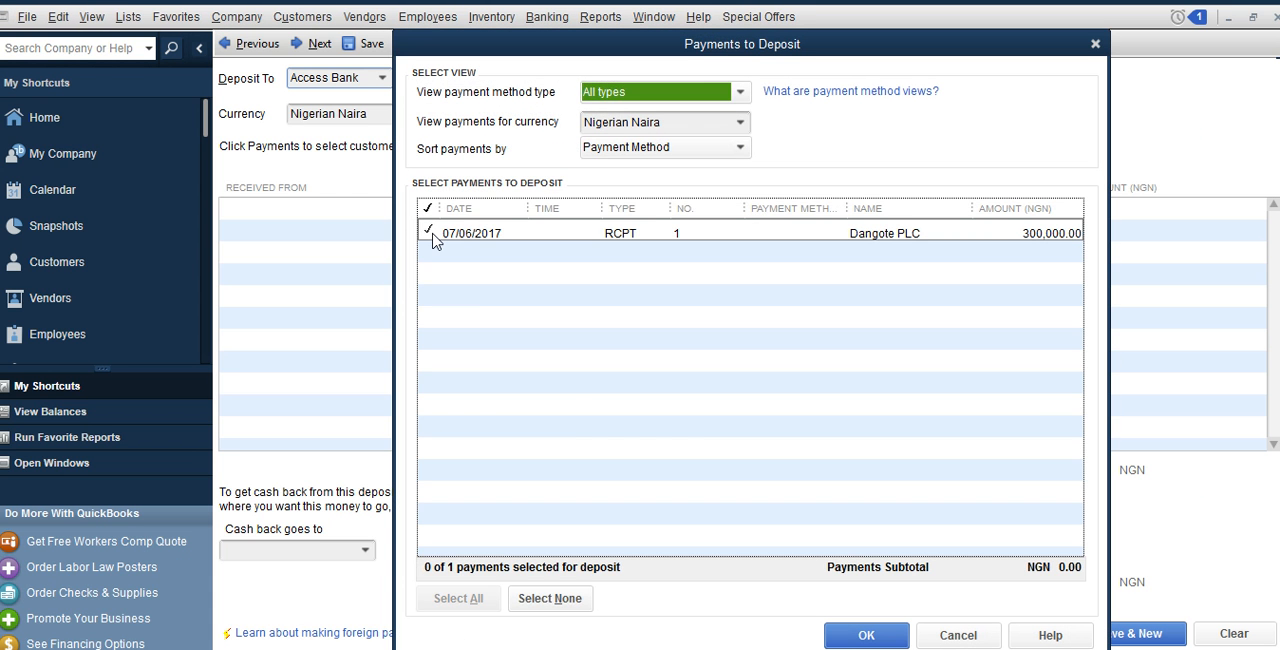
{"action": "left_click", "coordinate": [860, 637]}
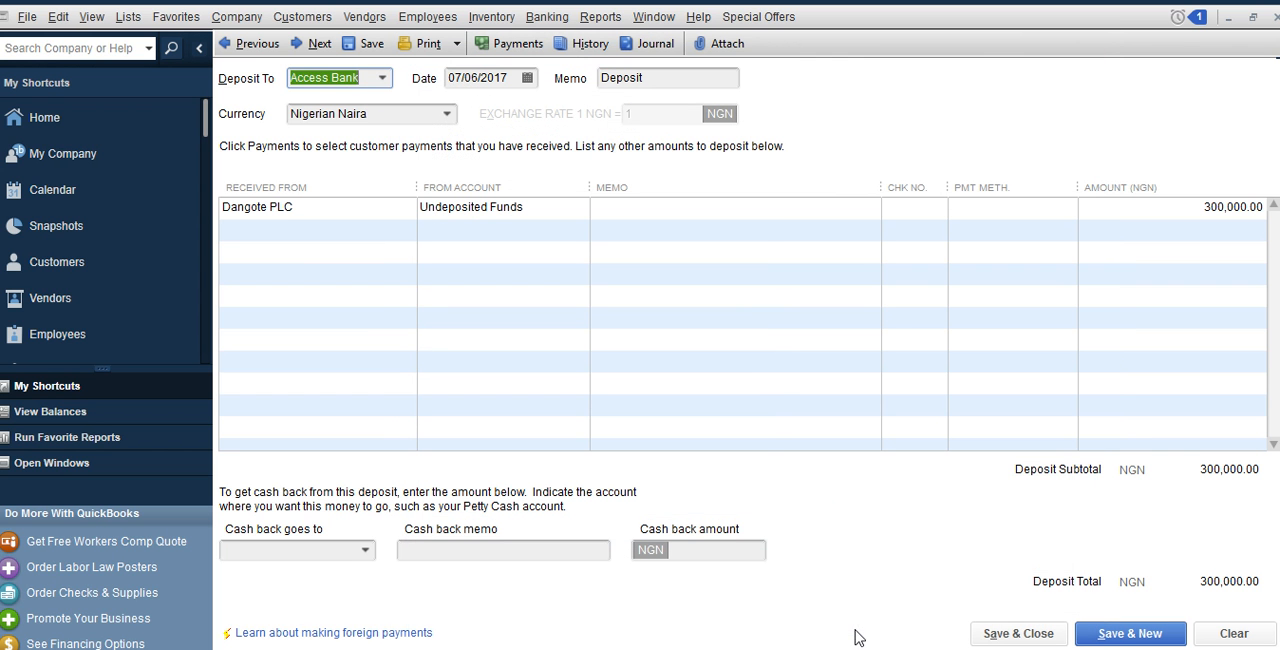
Direct the deposit to the Savings subaccount of Access Bank, then save and close the deposit
{"action": "left_click", "coordinate": [382, 80]}
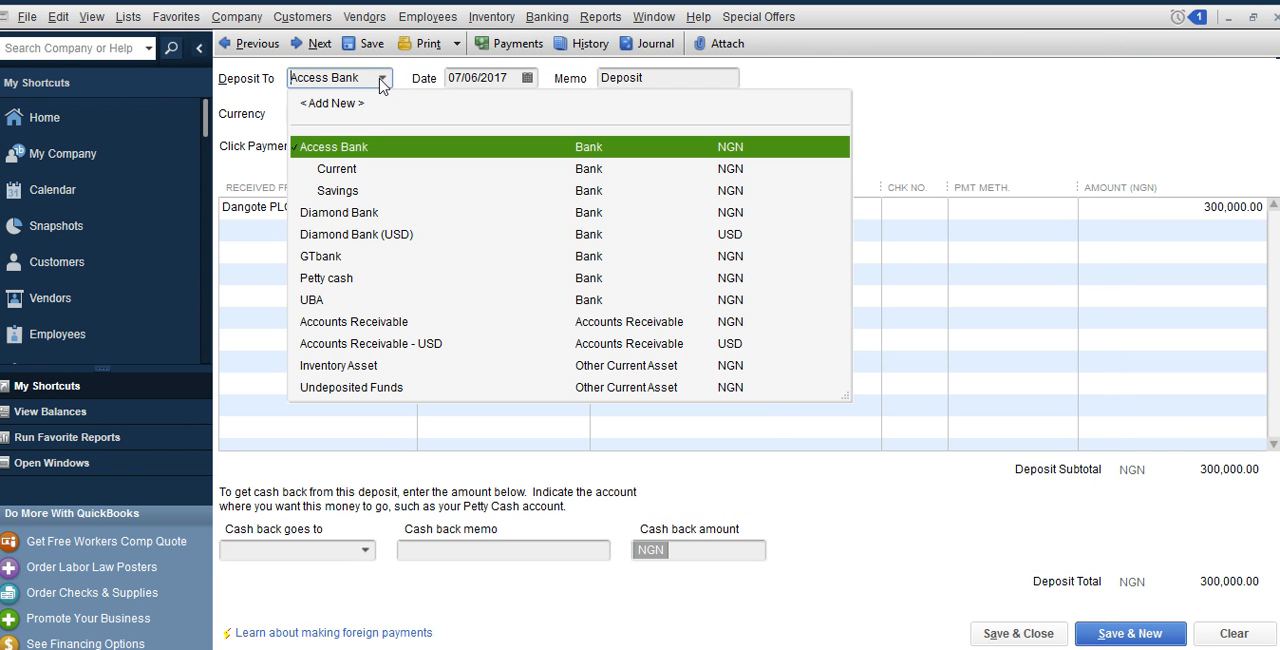
{"action": "left_click", "coordinate": [355, 195]}
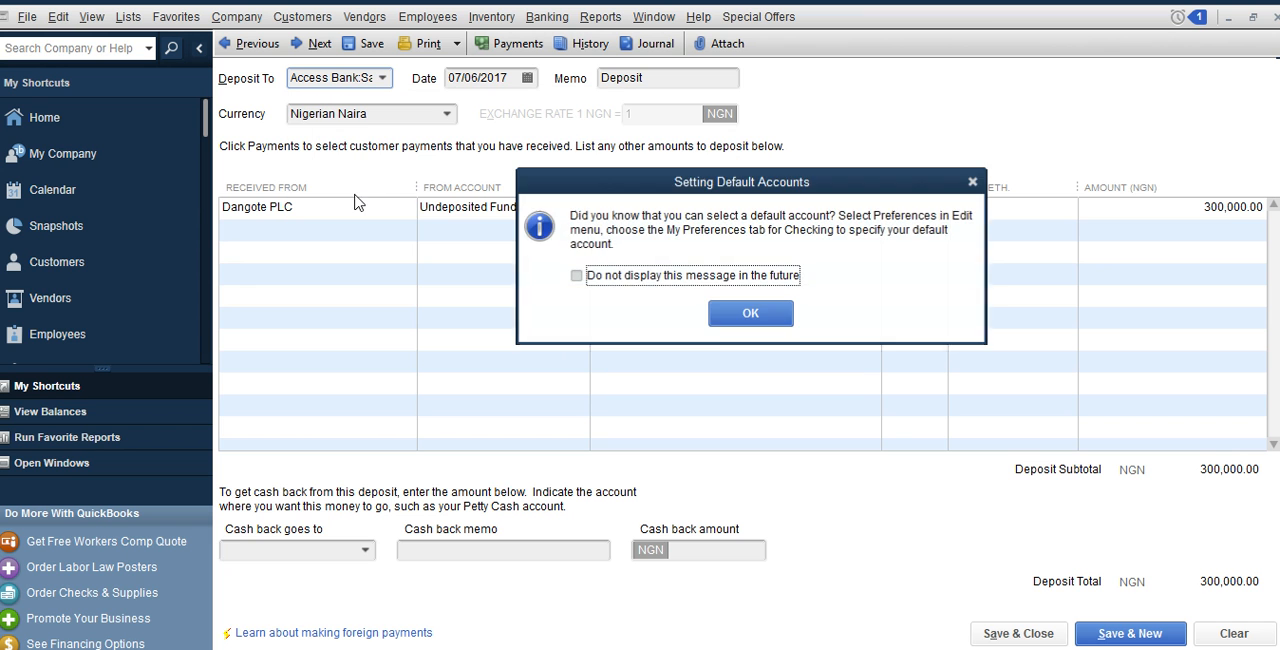
{"action": "left_click", "coordinate": [734, 321]}
{"action": "left_click", "coordinate": [998, 634]}
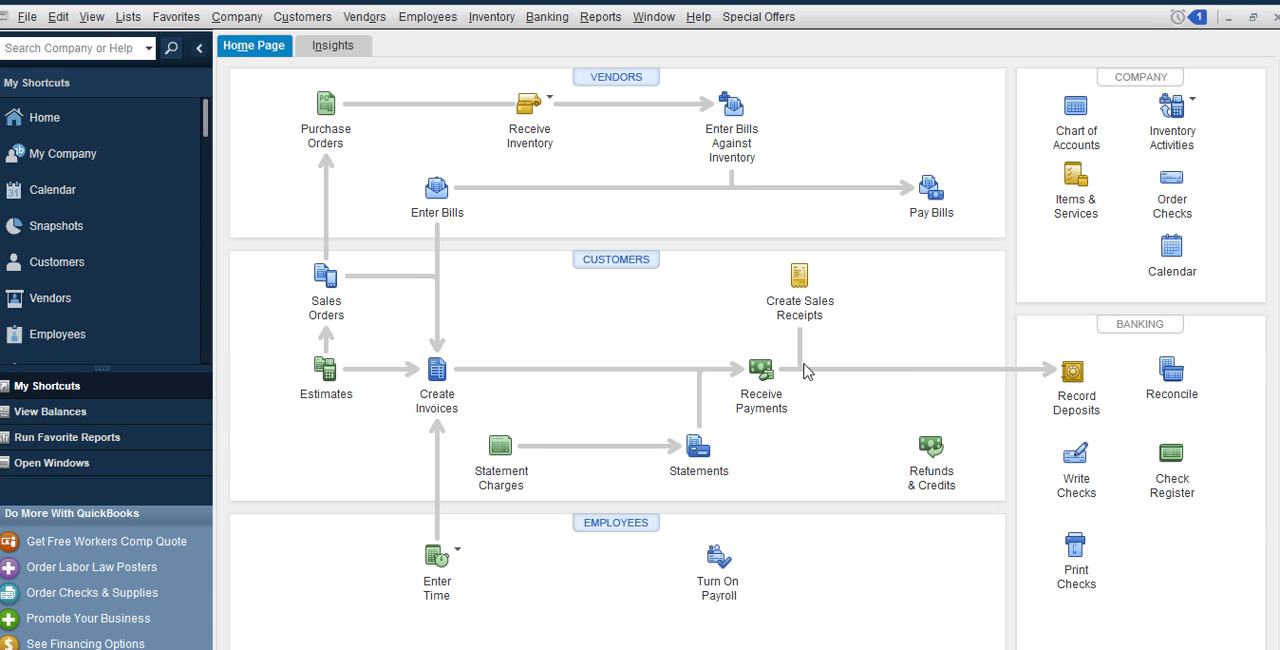
Create a sales receipt without a customer for Crude Oil at a rate of 6,000, then save and close it
{"action": "left_click", "coordinate": [808, 288]}
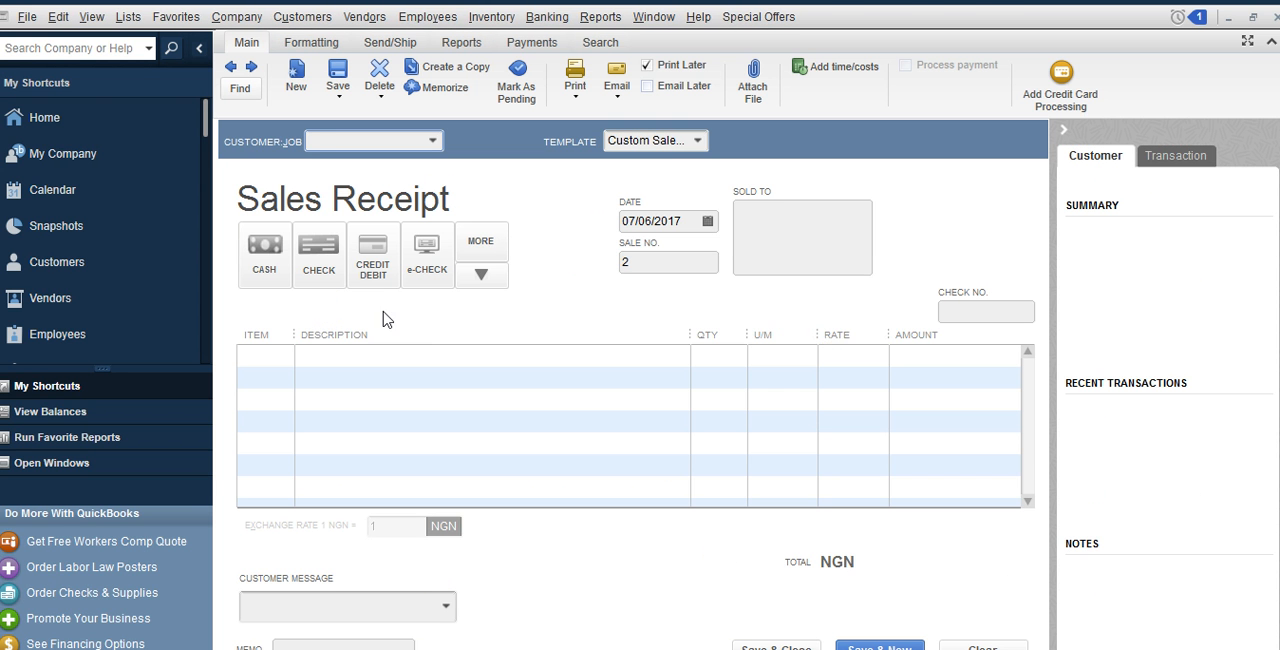
{"action": "left_click", "coordinate": [286, 362]}
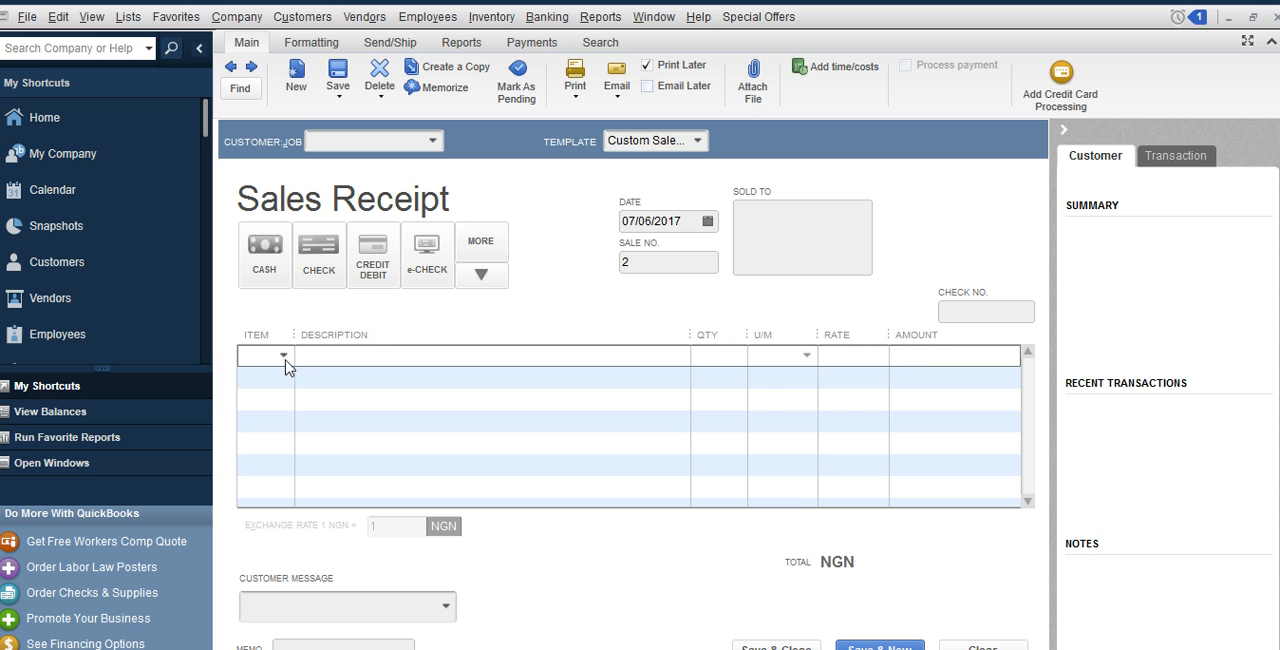
{"action": "left_click", "coordinate": [286, 364]}
{"action": "left_click", "coordinate": [294, 451]}
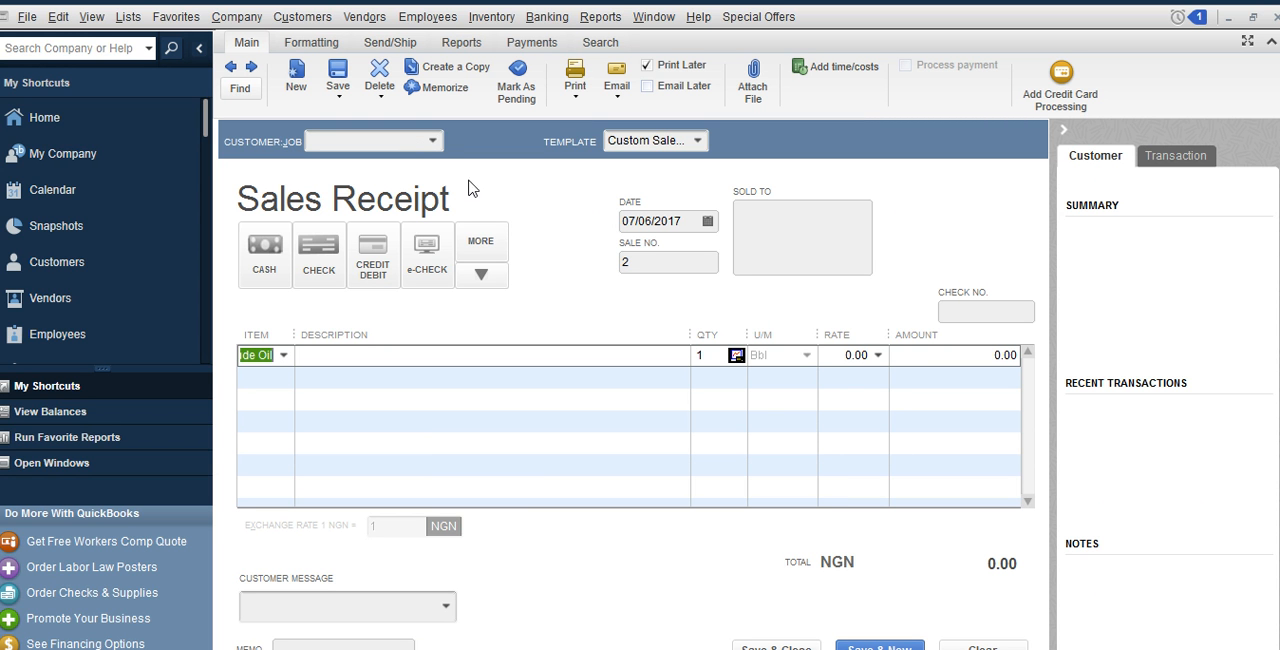
{"action": "left_click", "coordinate": [852, 360]}
{"action": "type", "text": "6000"}
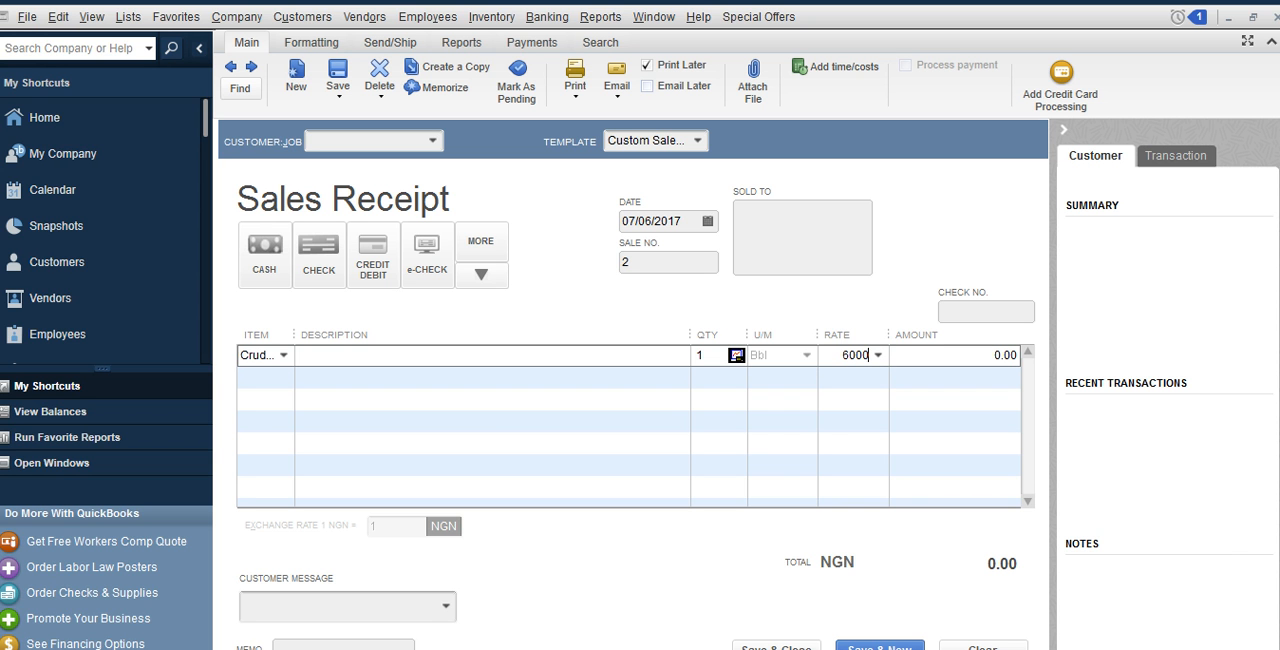
{"action": "left_click", "coordinate": [779, 647]}
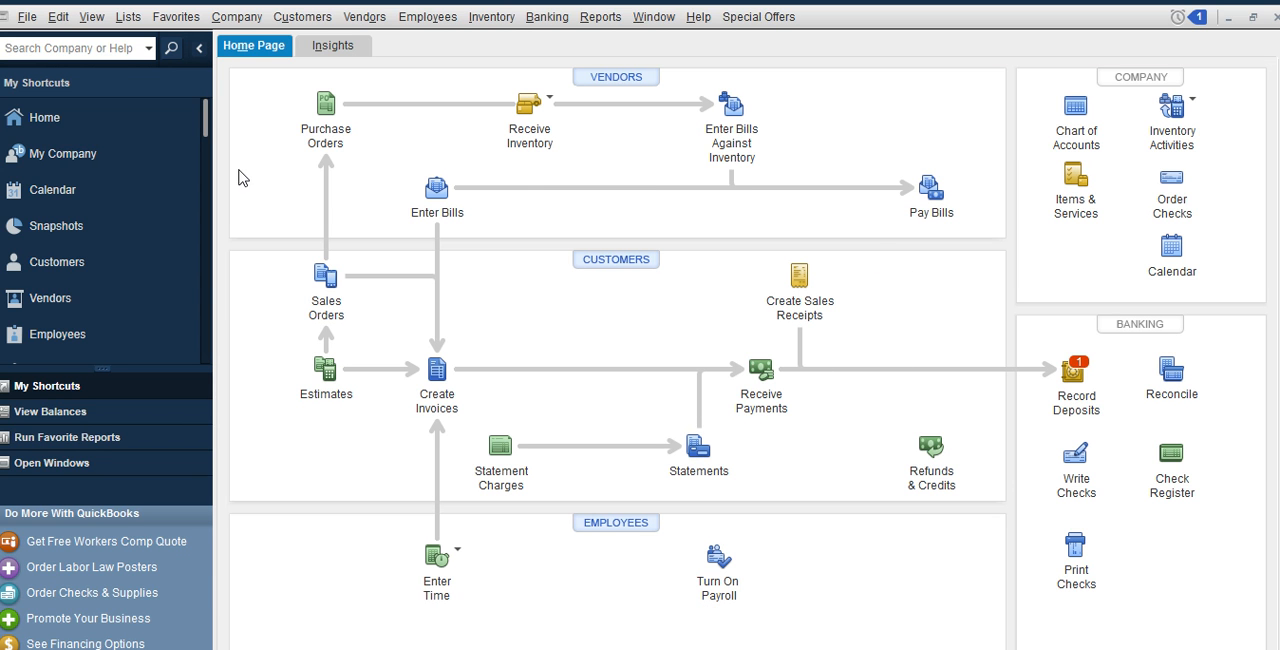
Check the payments awaiting deposit for the sales receipt without a customer, then close the deposit window without selecting it
{"action": "left_click", "coordinate": [1072, 372]}
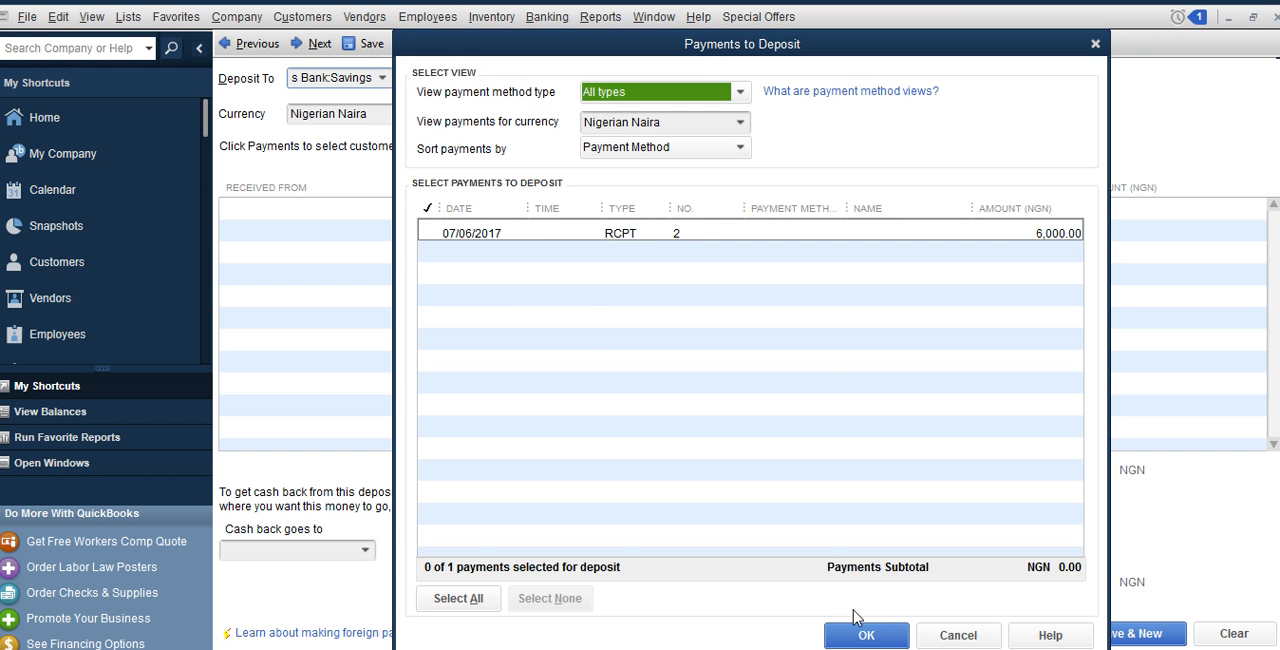
{"action": "left_click", "coordinate": [957, 636]}
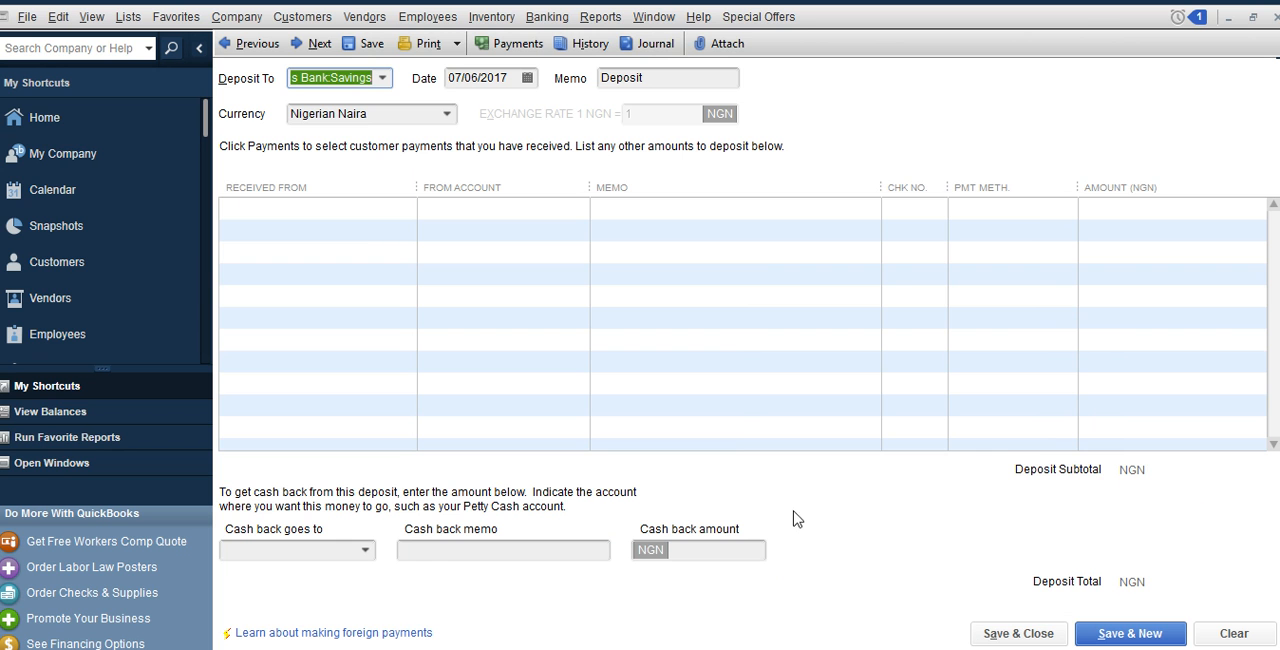
{"action": "left_click", "coordinate": [1276, 17]}
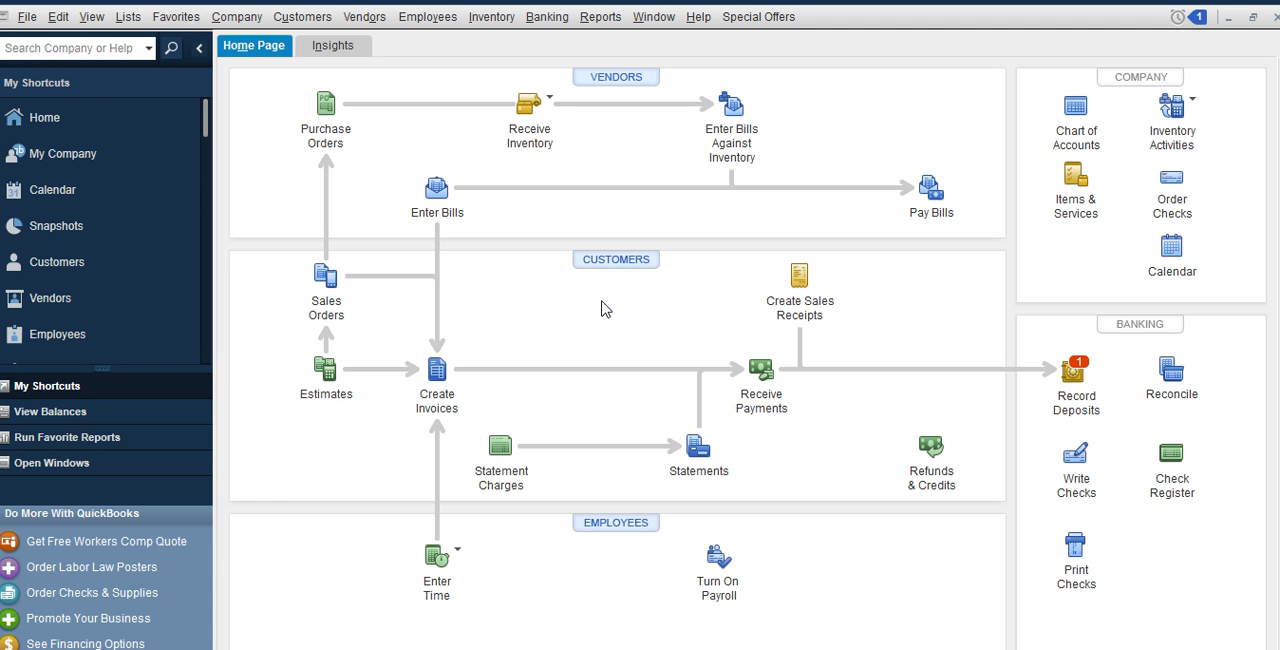
Start an invoice for Crude Oil at a rate of 6,700 and try to save it without a customer
{"action": "left_click", "coordinate": [440, 366]}
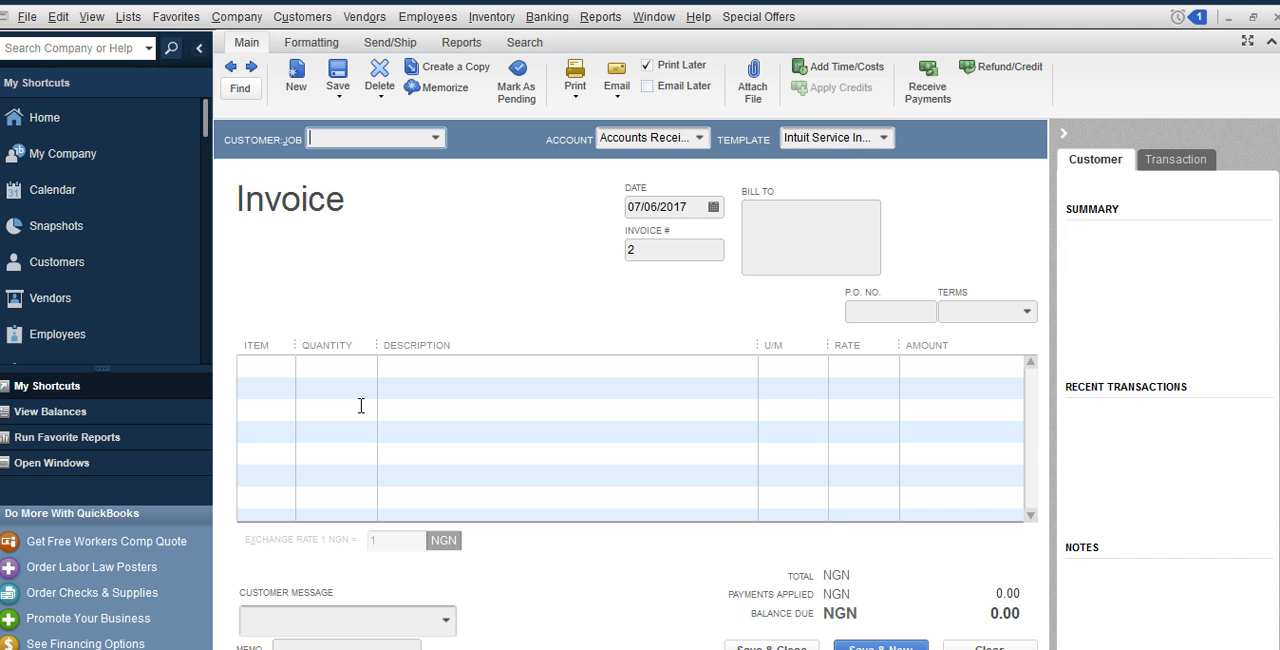
{"action": "left_click", "coordinate": [282, 370]}
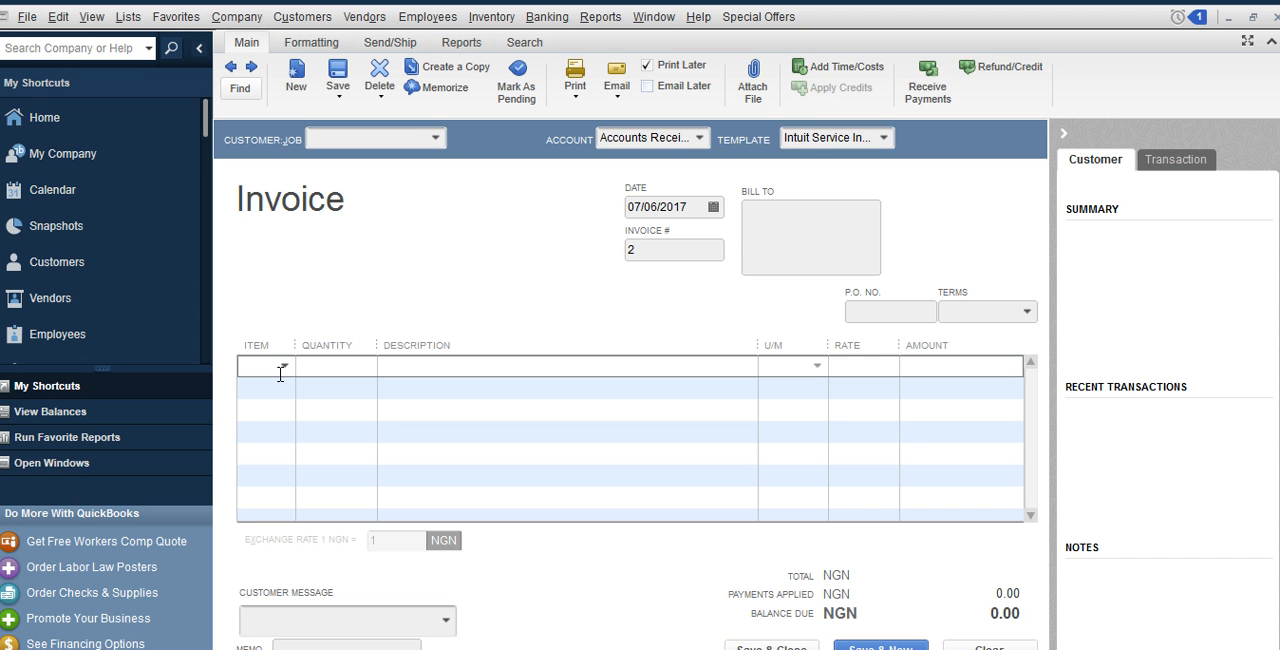
{"action": "left_click", "coordinate": [285, 366]}
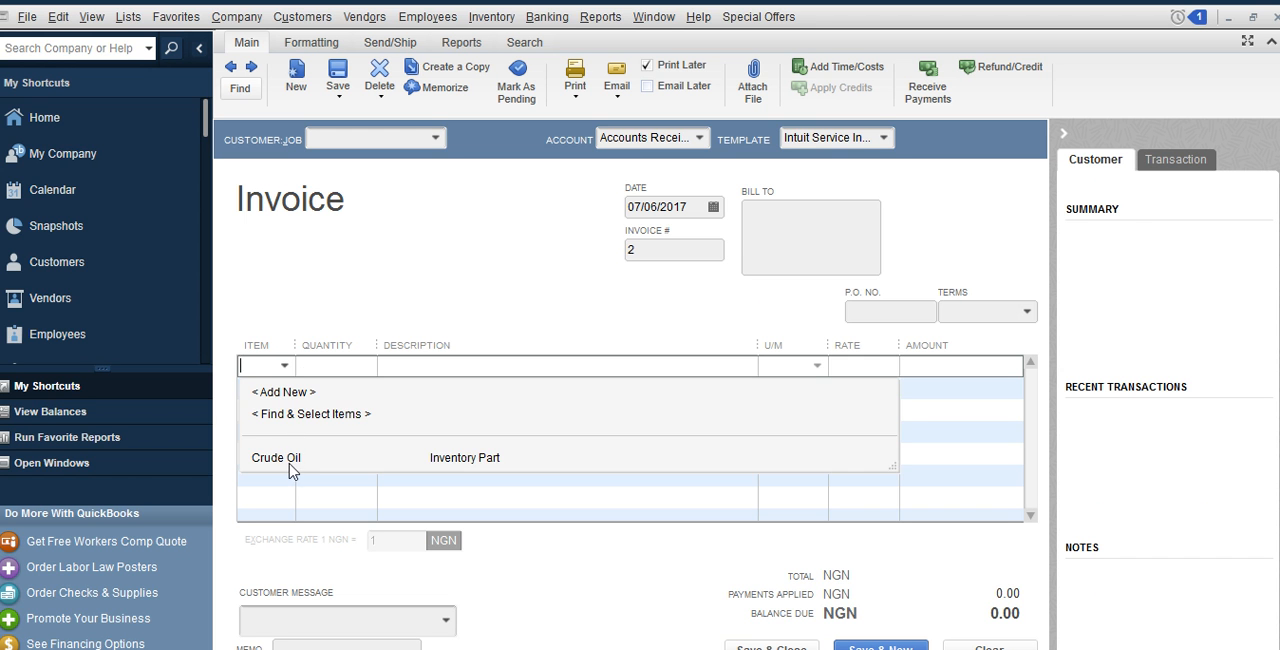
{"action": "left_click", "coordinate": [293, 456]}
{"action": "left_click", "coordinate": [868, 370]}
{"action": "type", "text": "6700"}
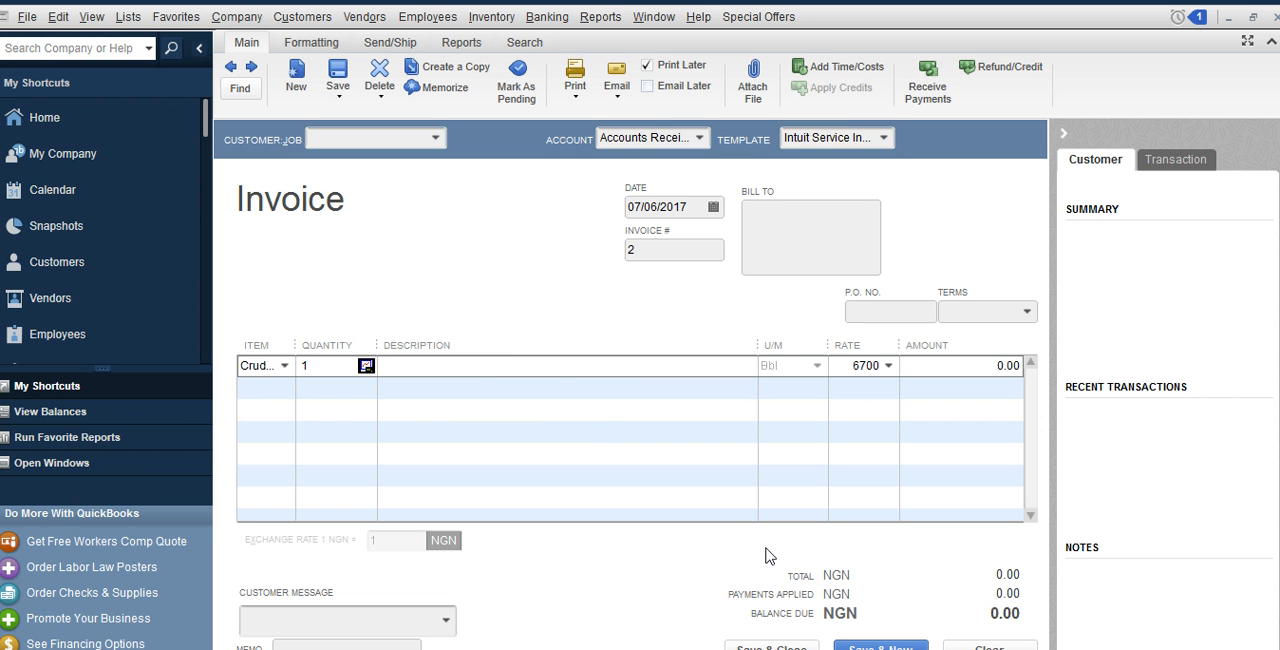
{"action": "left_click", "coordinate": [743, 646]}
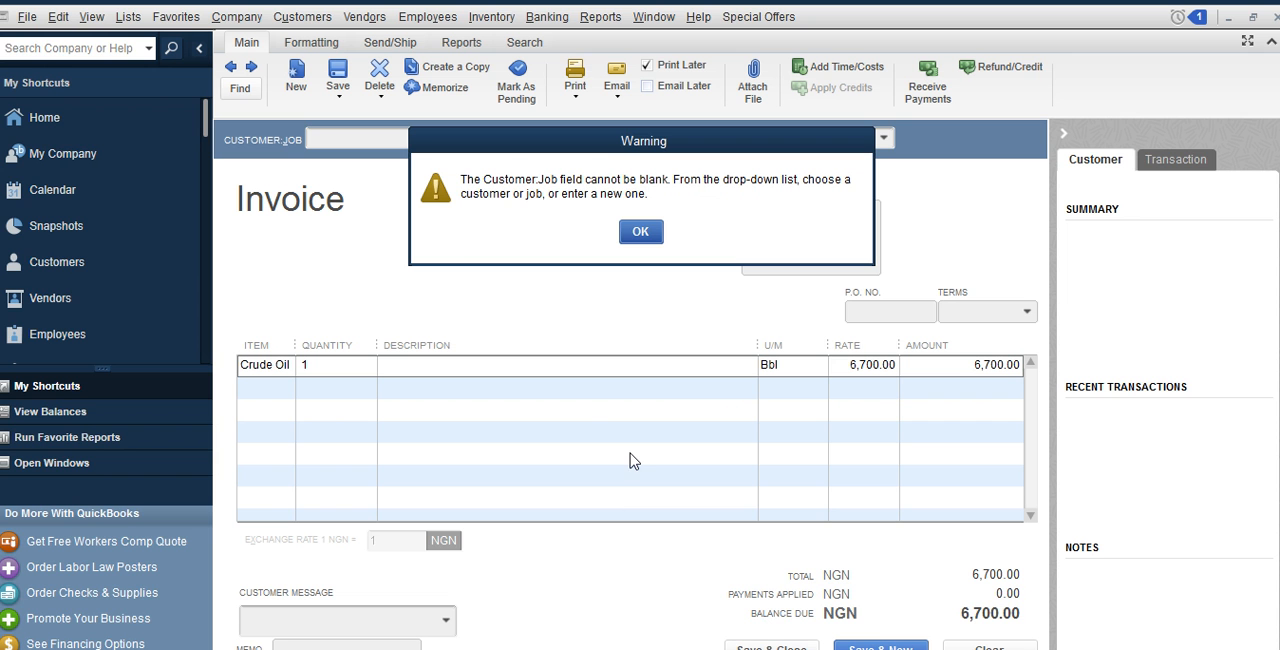
Dismiss the warning, assign the invoice to ABC Limited, then save and close it
{"action": "left_click", "coordinate": [637, 234]}
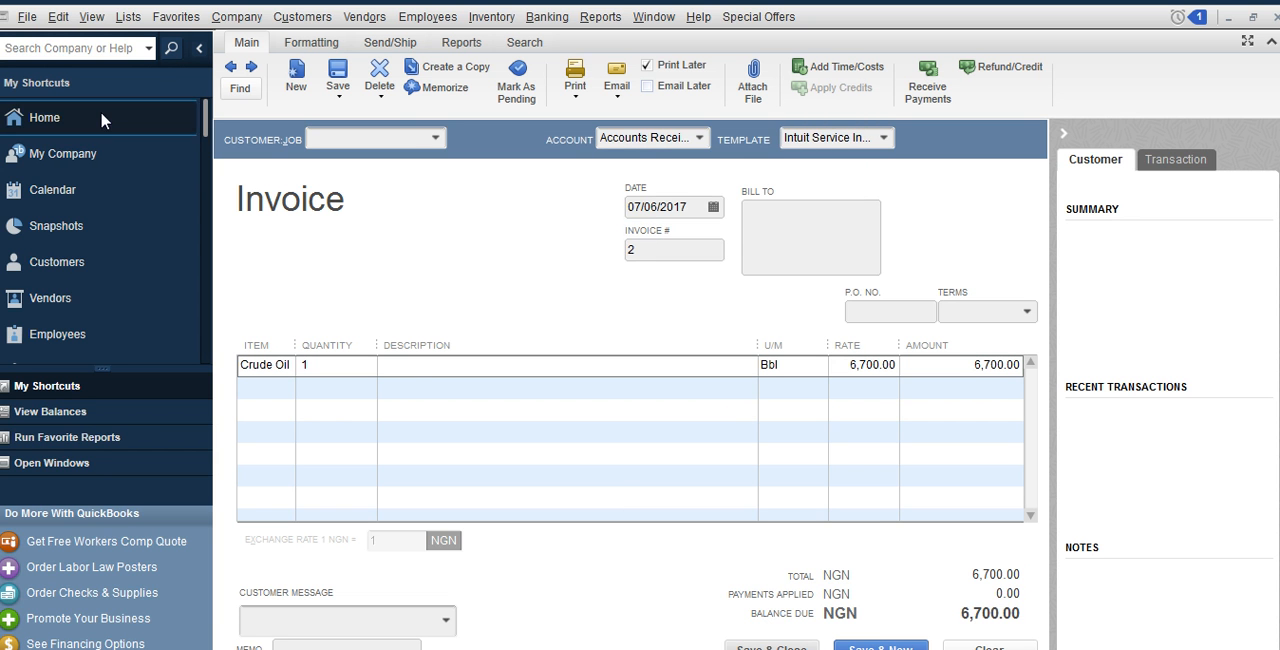
{"action": "left_click", "coordinate": [436, 137]}
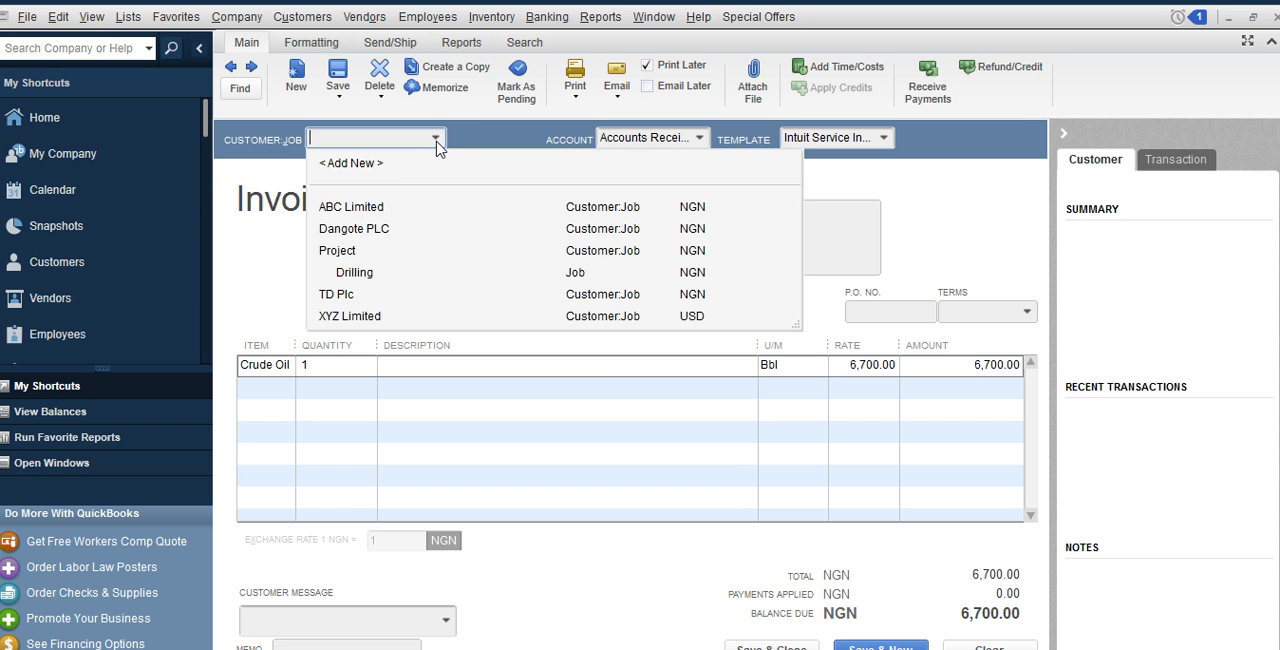
{"action": "left_click", "coordinate": [368, 204]}
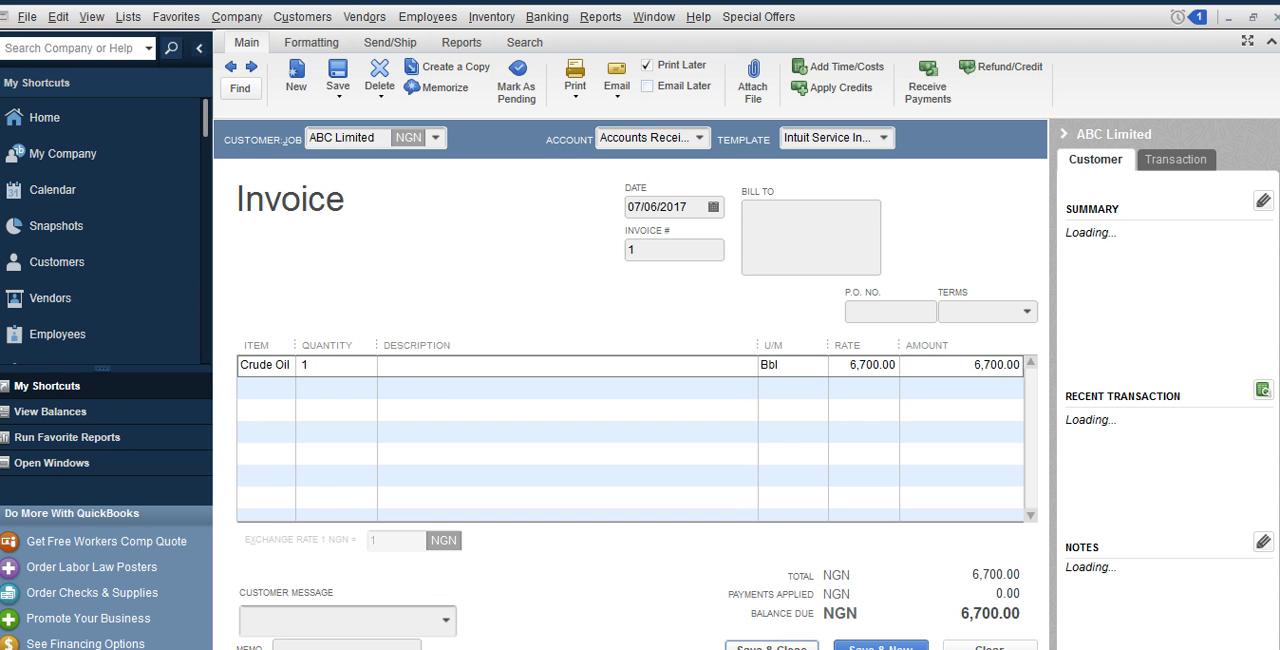
{"action": "left_click", "coordinate": [771, 646]}
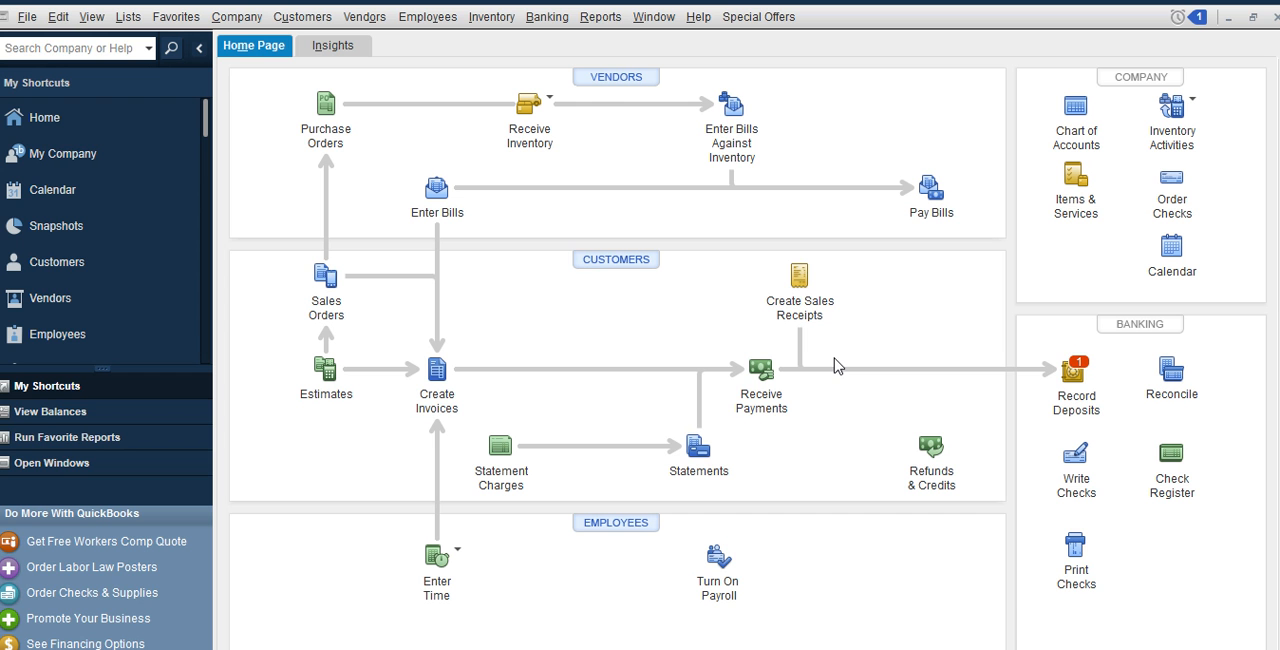
Review the Inventory Valuation Summary and the Crude Oil transactions behind its on-hand quantity, then return to the home page
{"action": "left_click", "coordinate": [592, 22]}
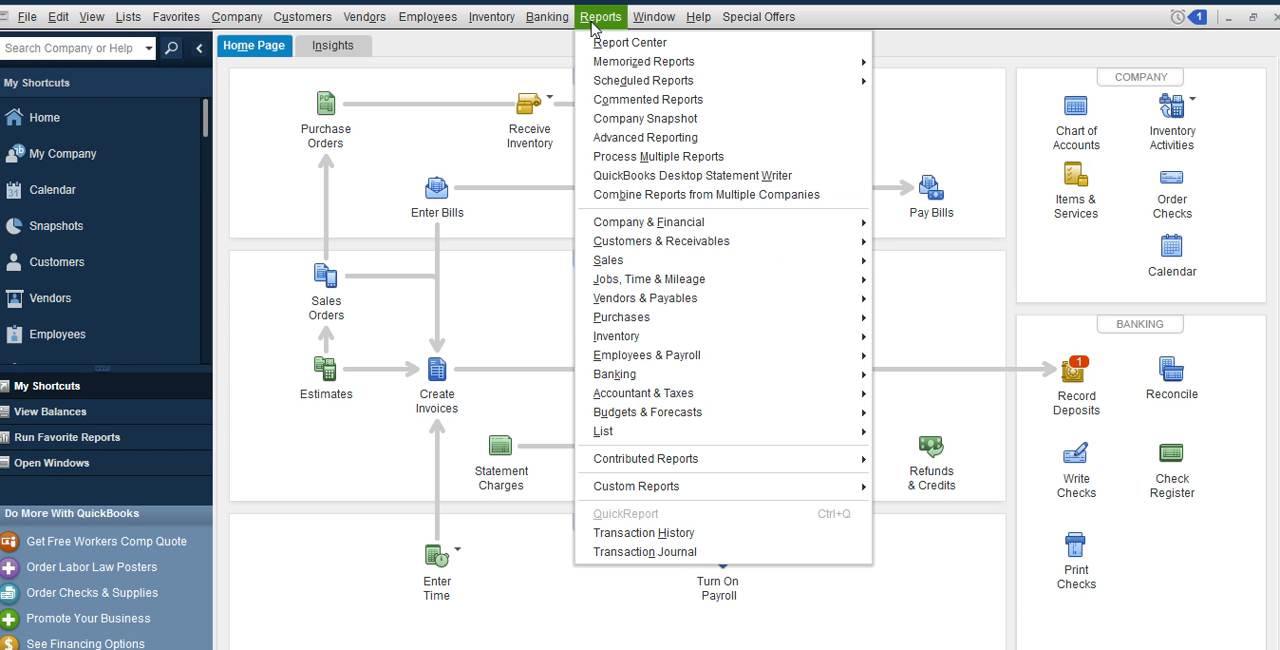
{"action": "mouse_move", "coordinate": [697, 338]}
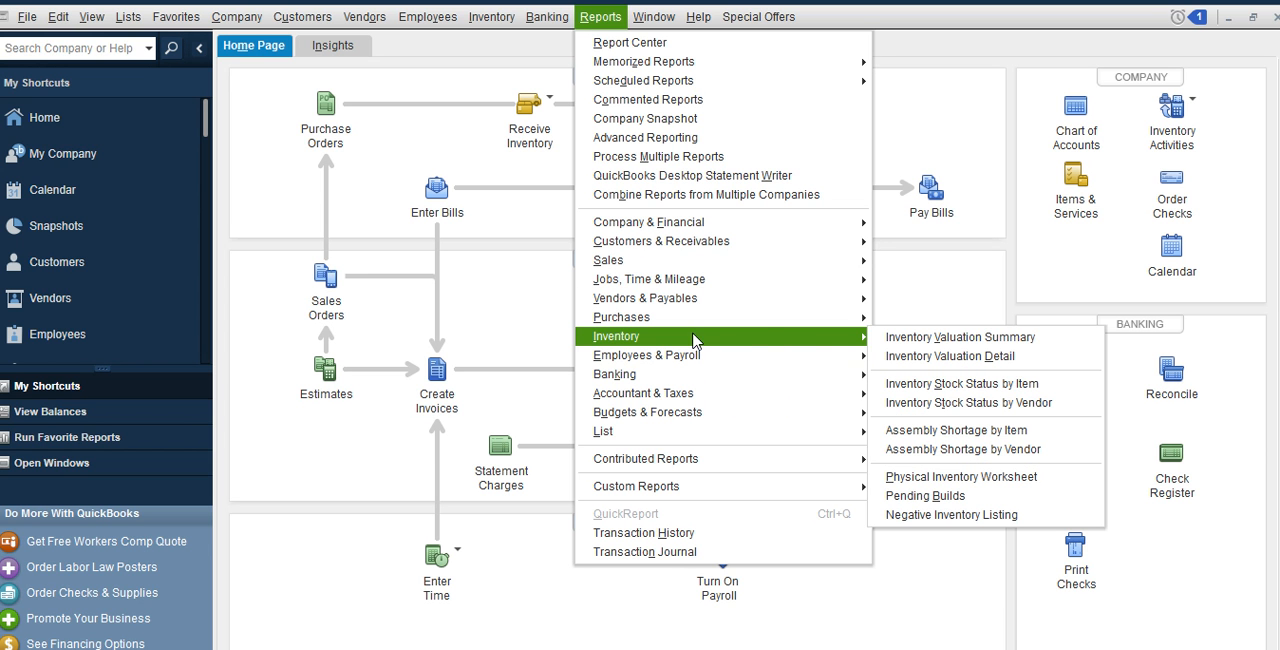
{"action": "left_click", "coordinate": [919, 344]}
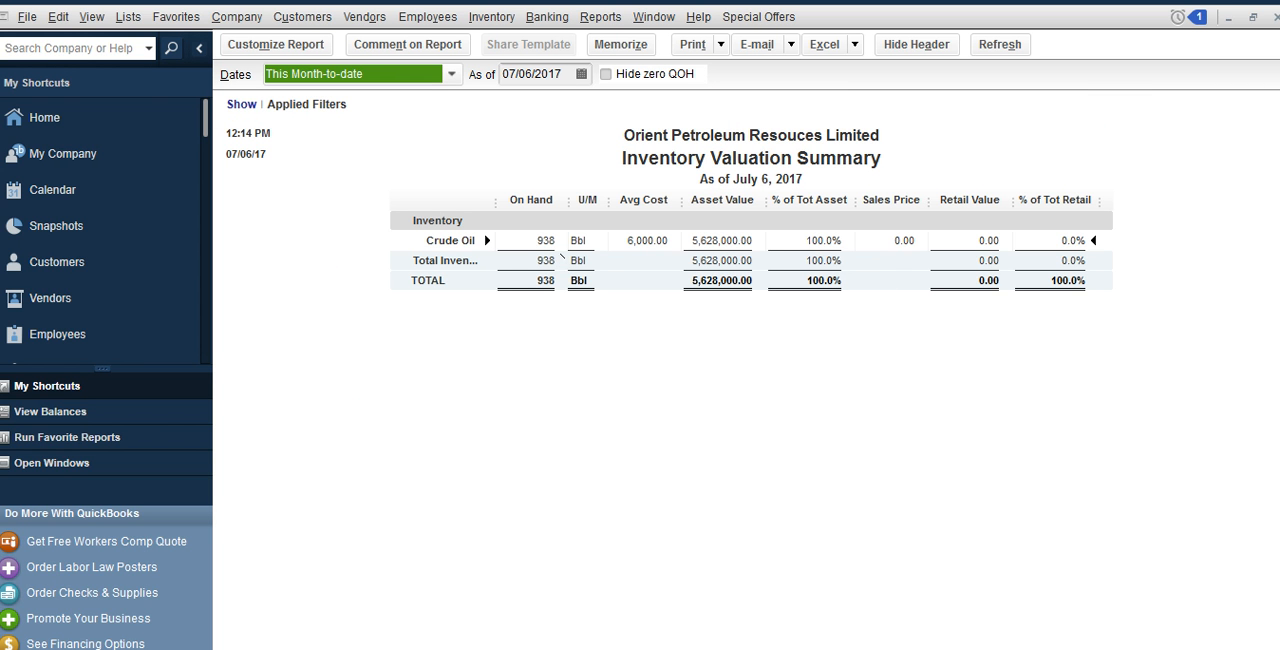
{"action": "double_click", "coordinate": [561, 258]}
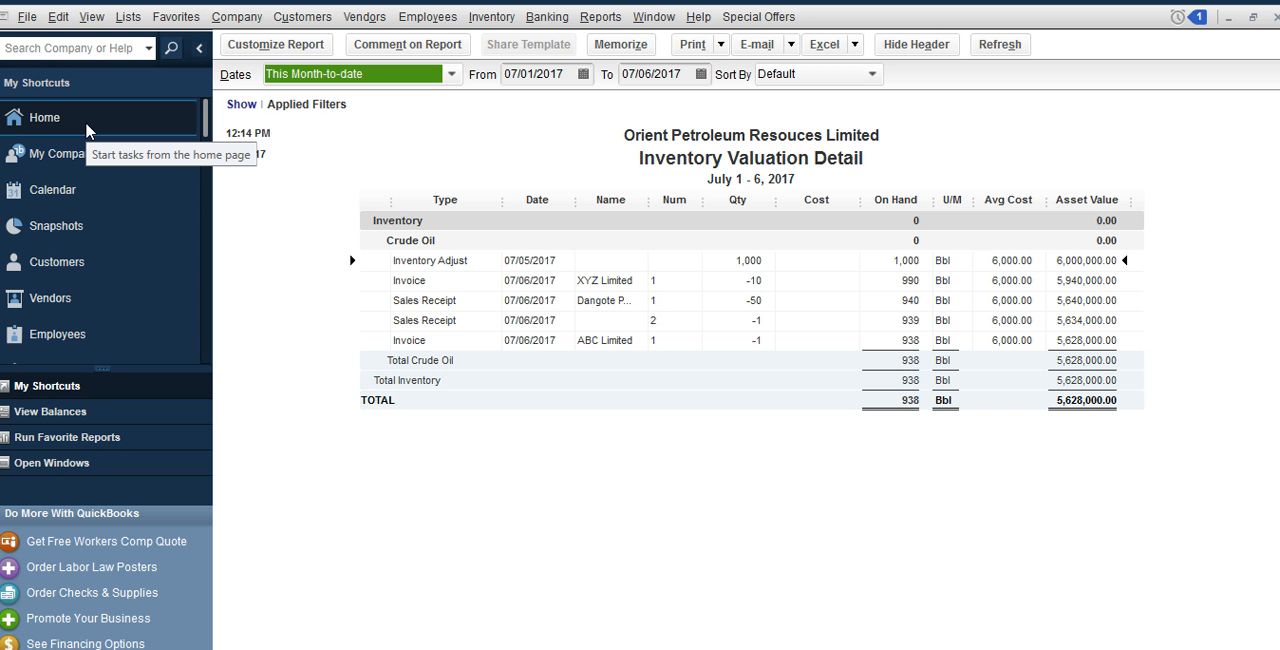
{"action": "left_click", "coordinate": [86, 131]}
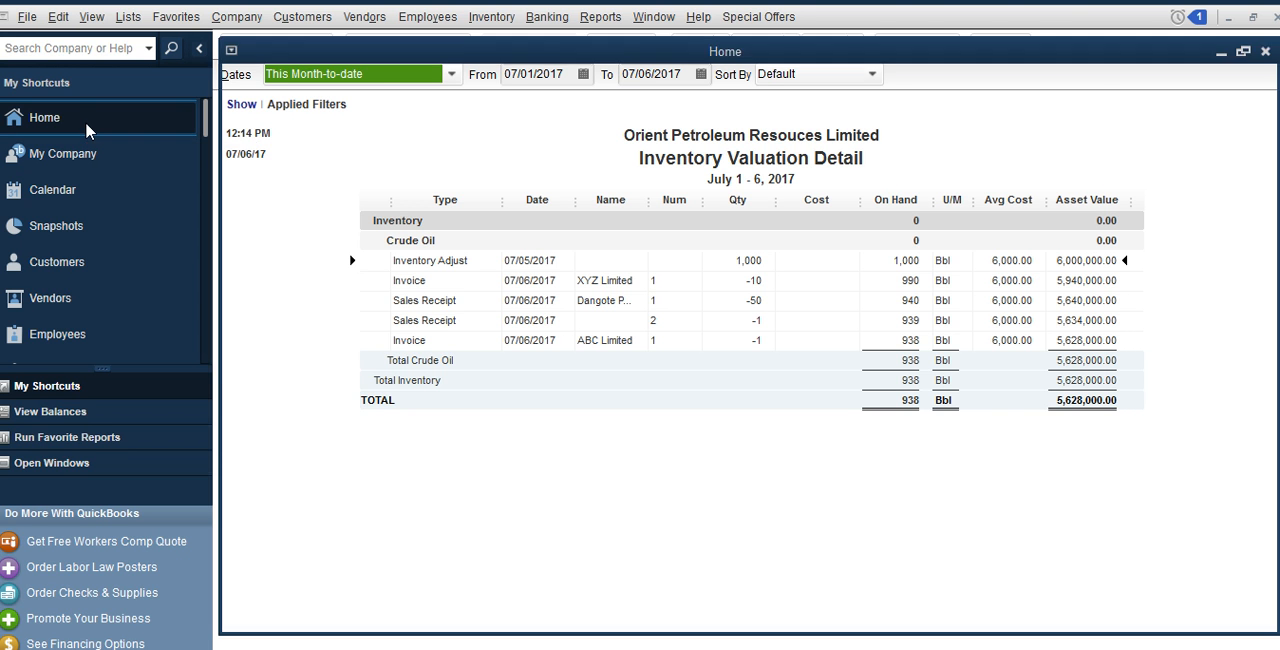